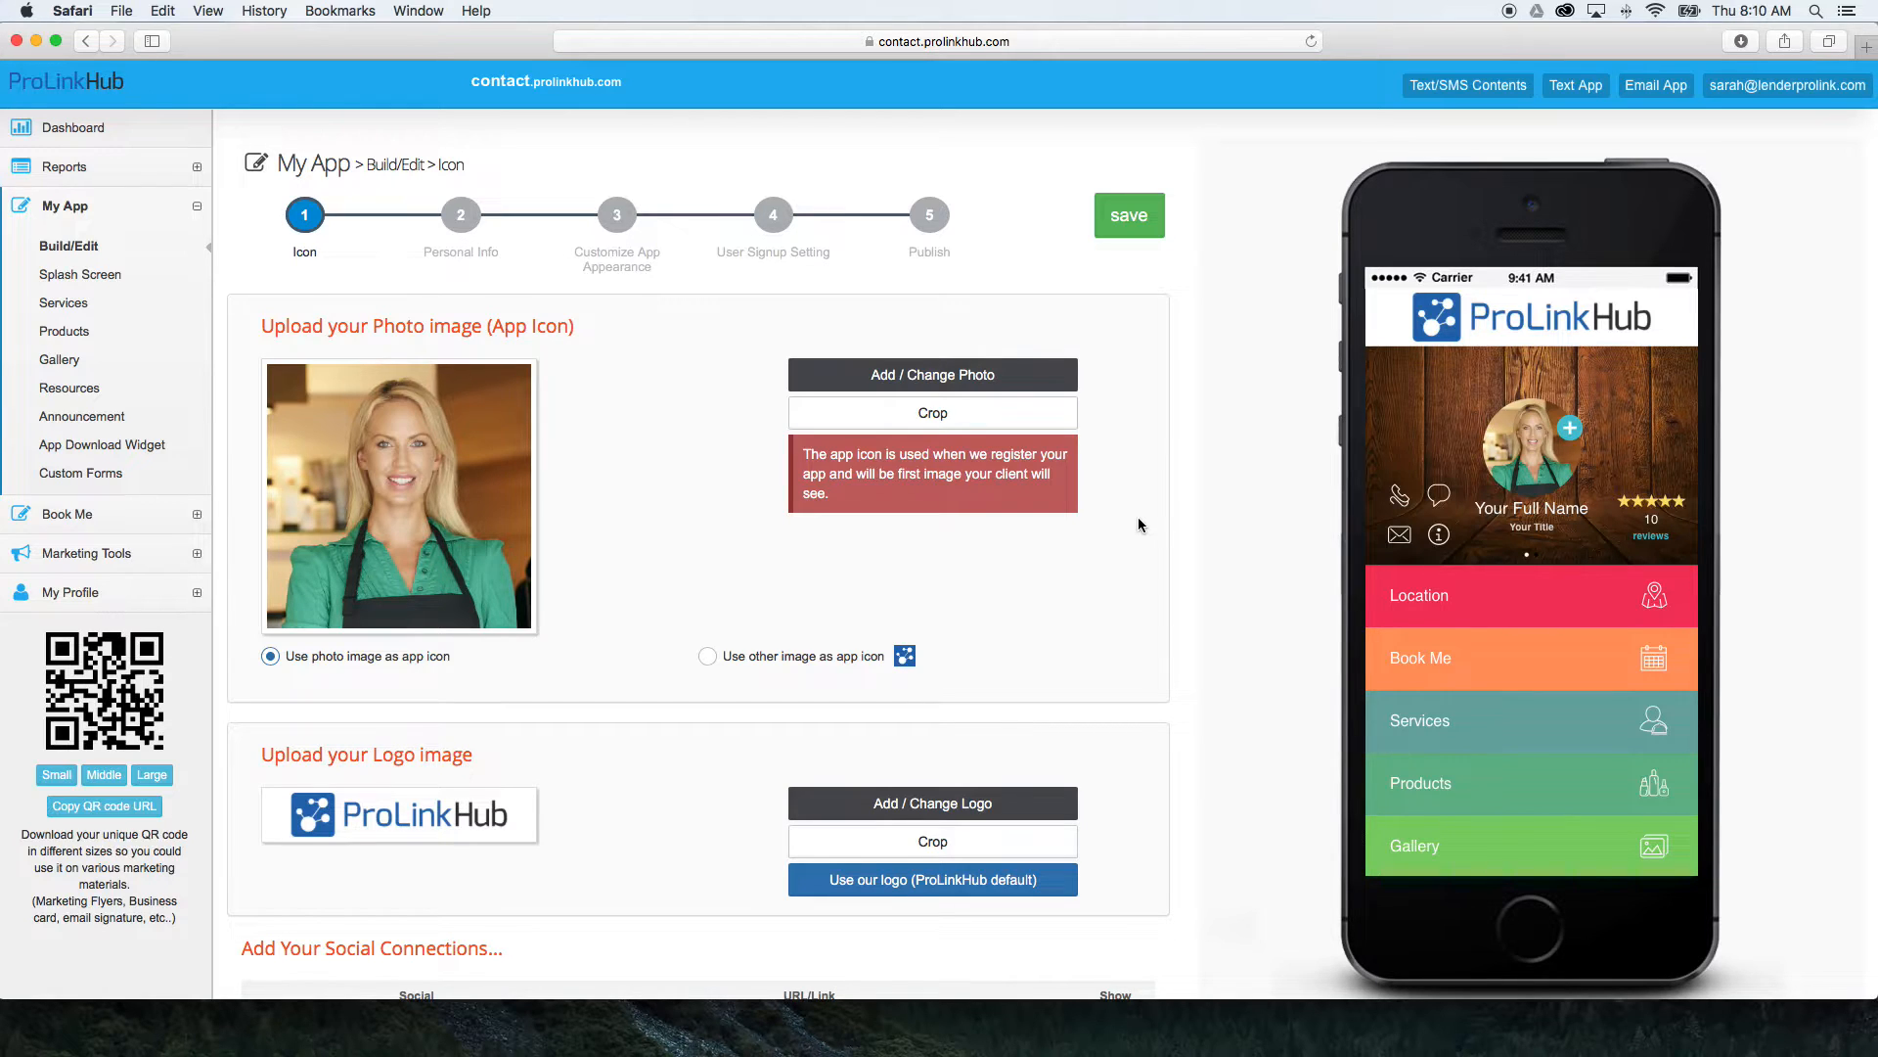
# Try another image as the app icon, view its image options, and restore the photo image as the app icon.
pyautogui.scroll(-3, 1142, 521)
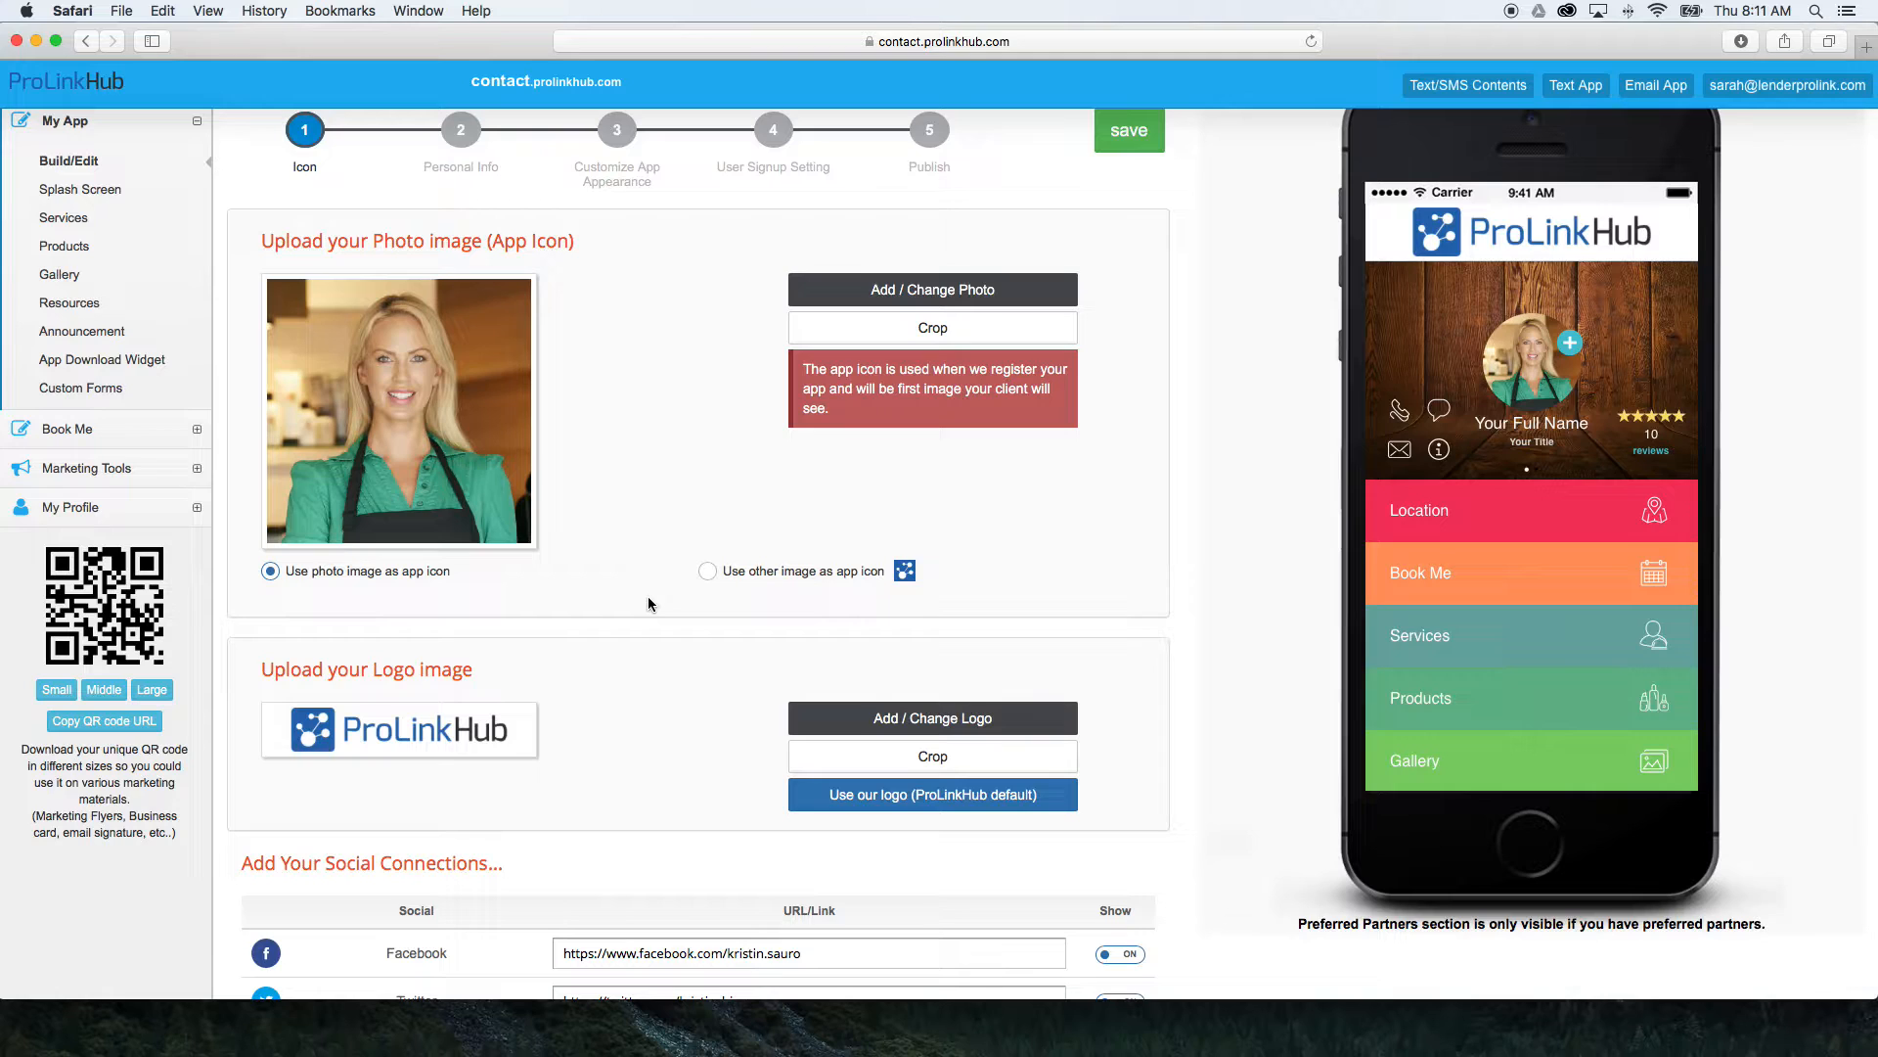
pyautogui.click(707, 573)
pyautogui.click(905, 574)
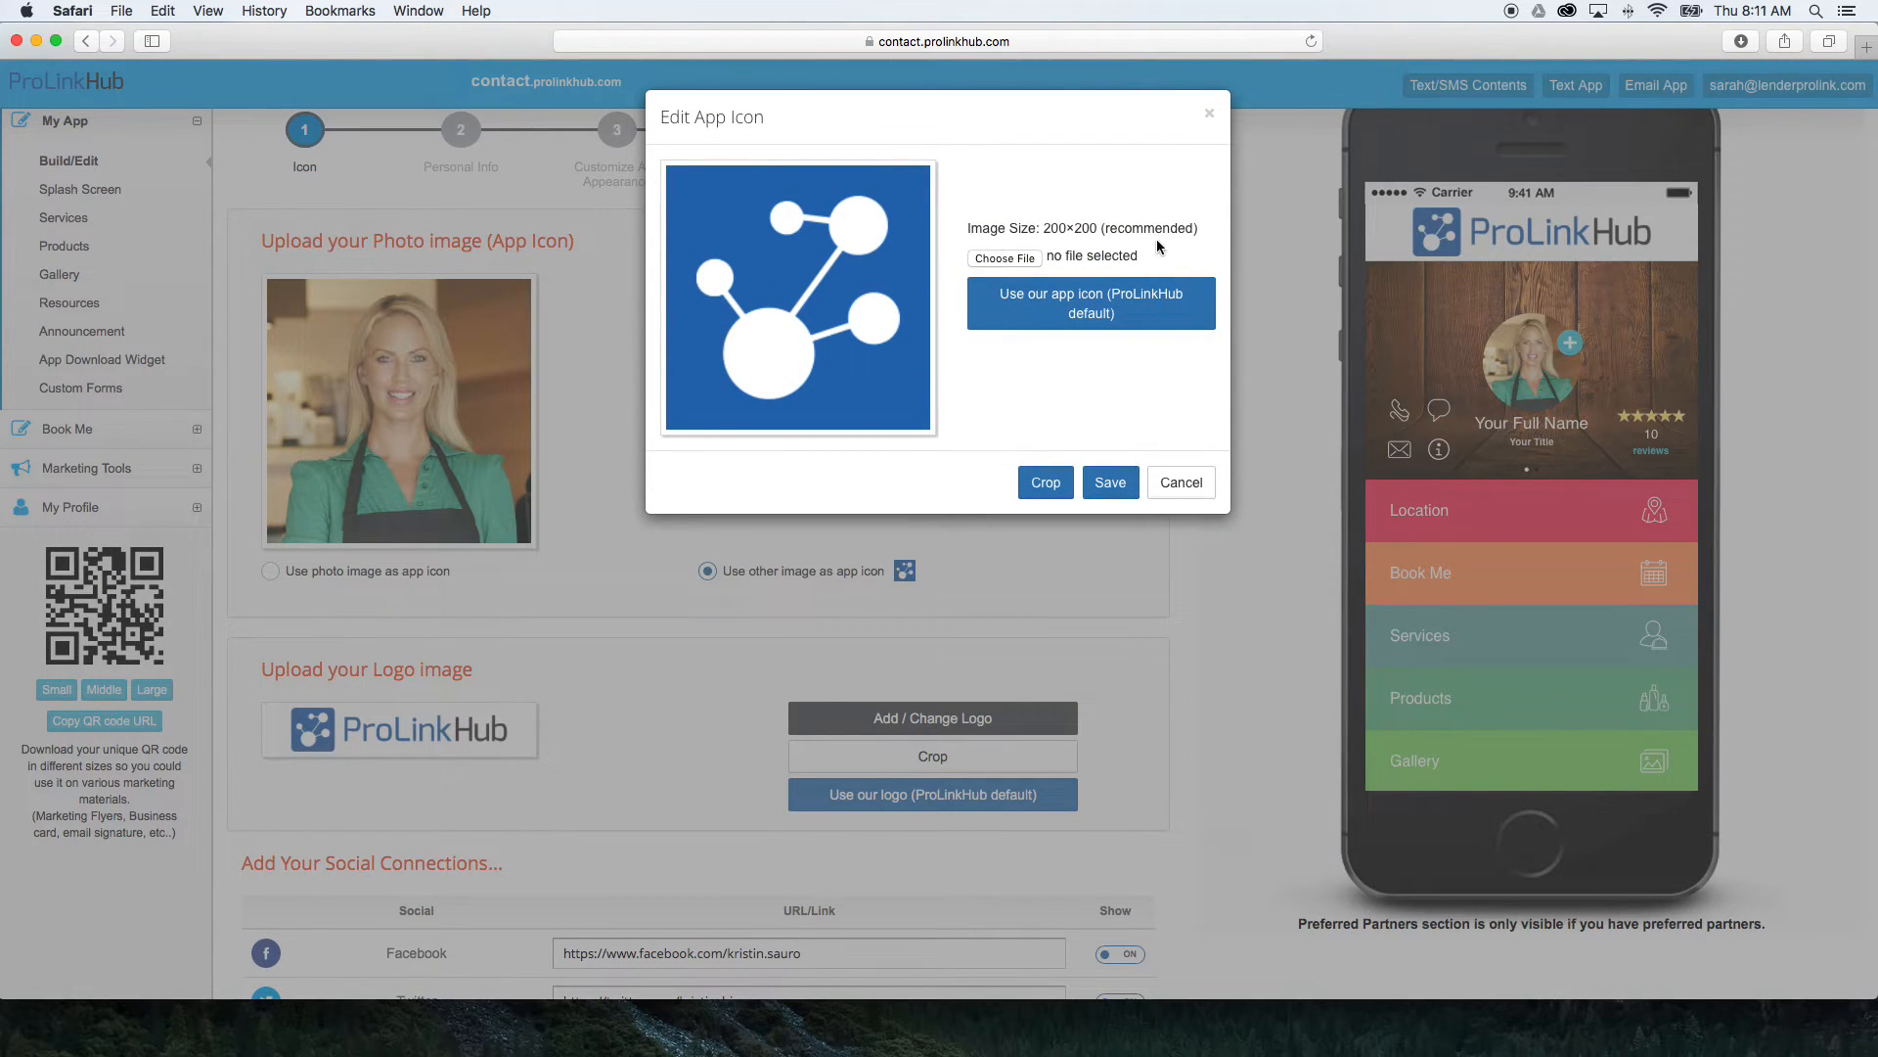
pyautogui.moveTo(965, 230); pyautogui.dragTo(958, 256)
pyautogui.click(958, 255)
pyautogui.click(1182, 483)
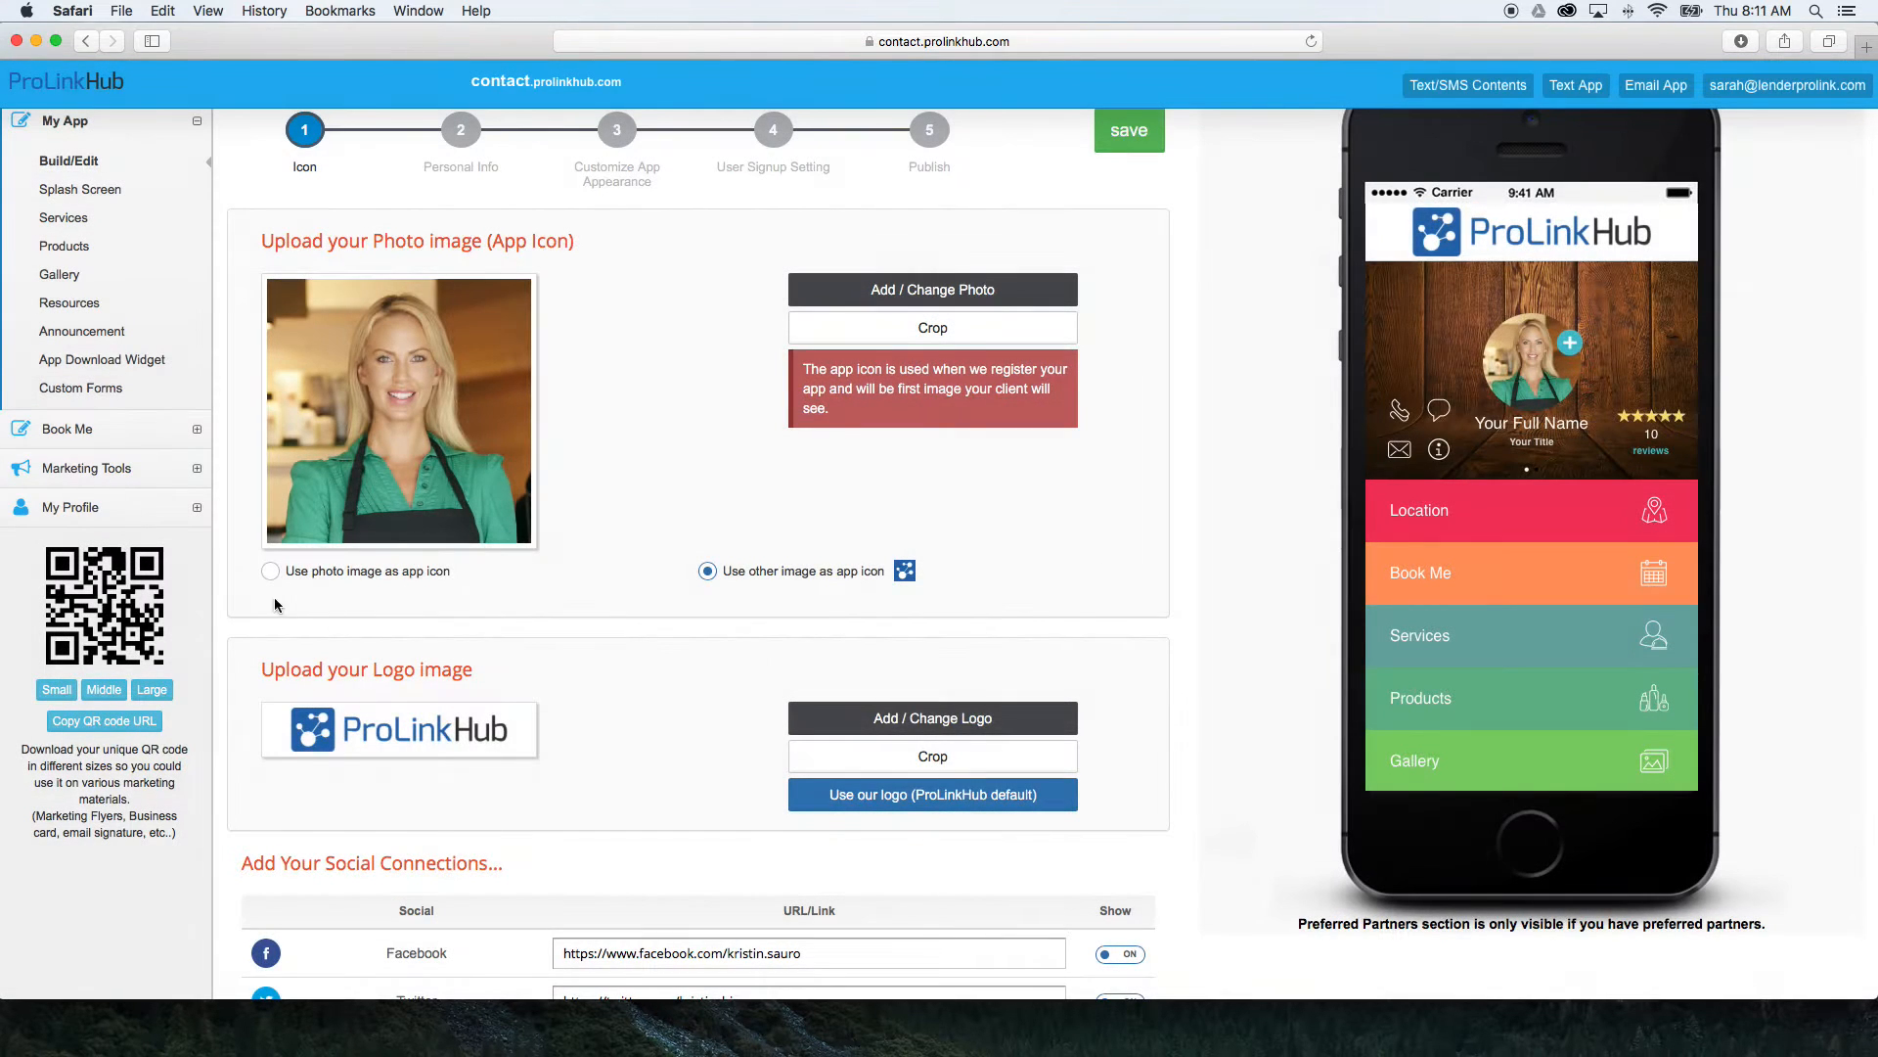
pyautogui.click(270, 572)
# Examine the logo image options and the social connections list with its links and show settings.
pyautogui.scroll(-5, 626, 589)
pyautogui.scroll(-3, 626, 585)
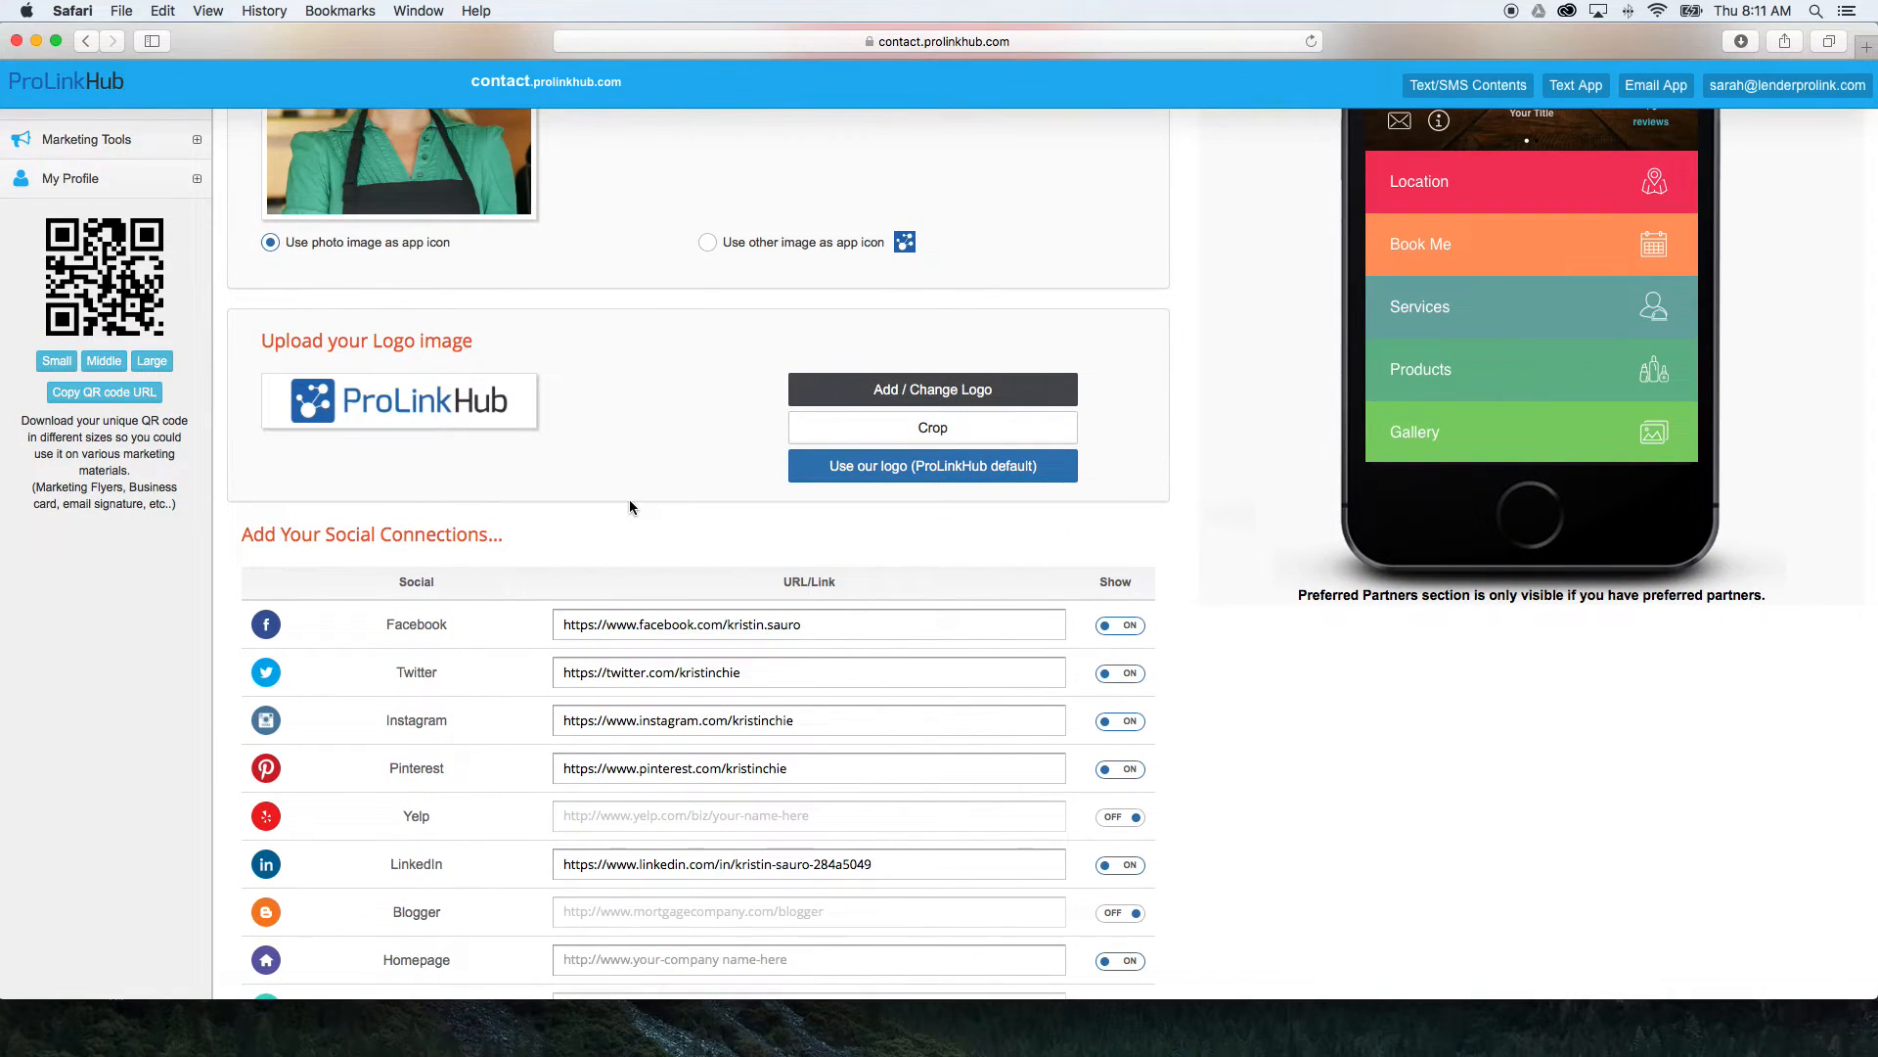
pyautogui.scroll(-1, 629, 506)
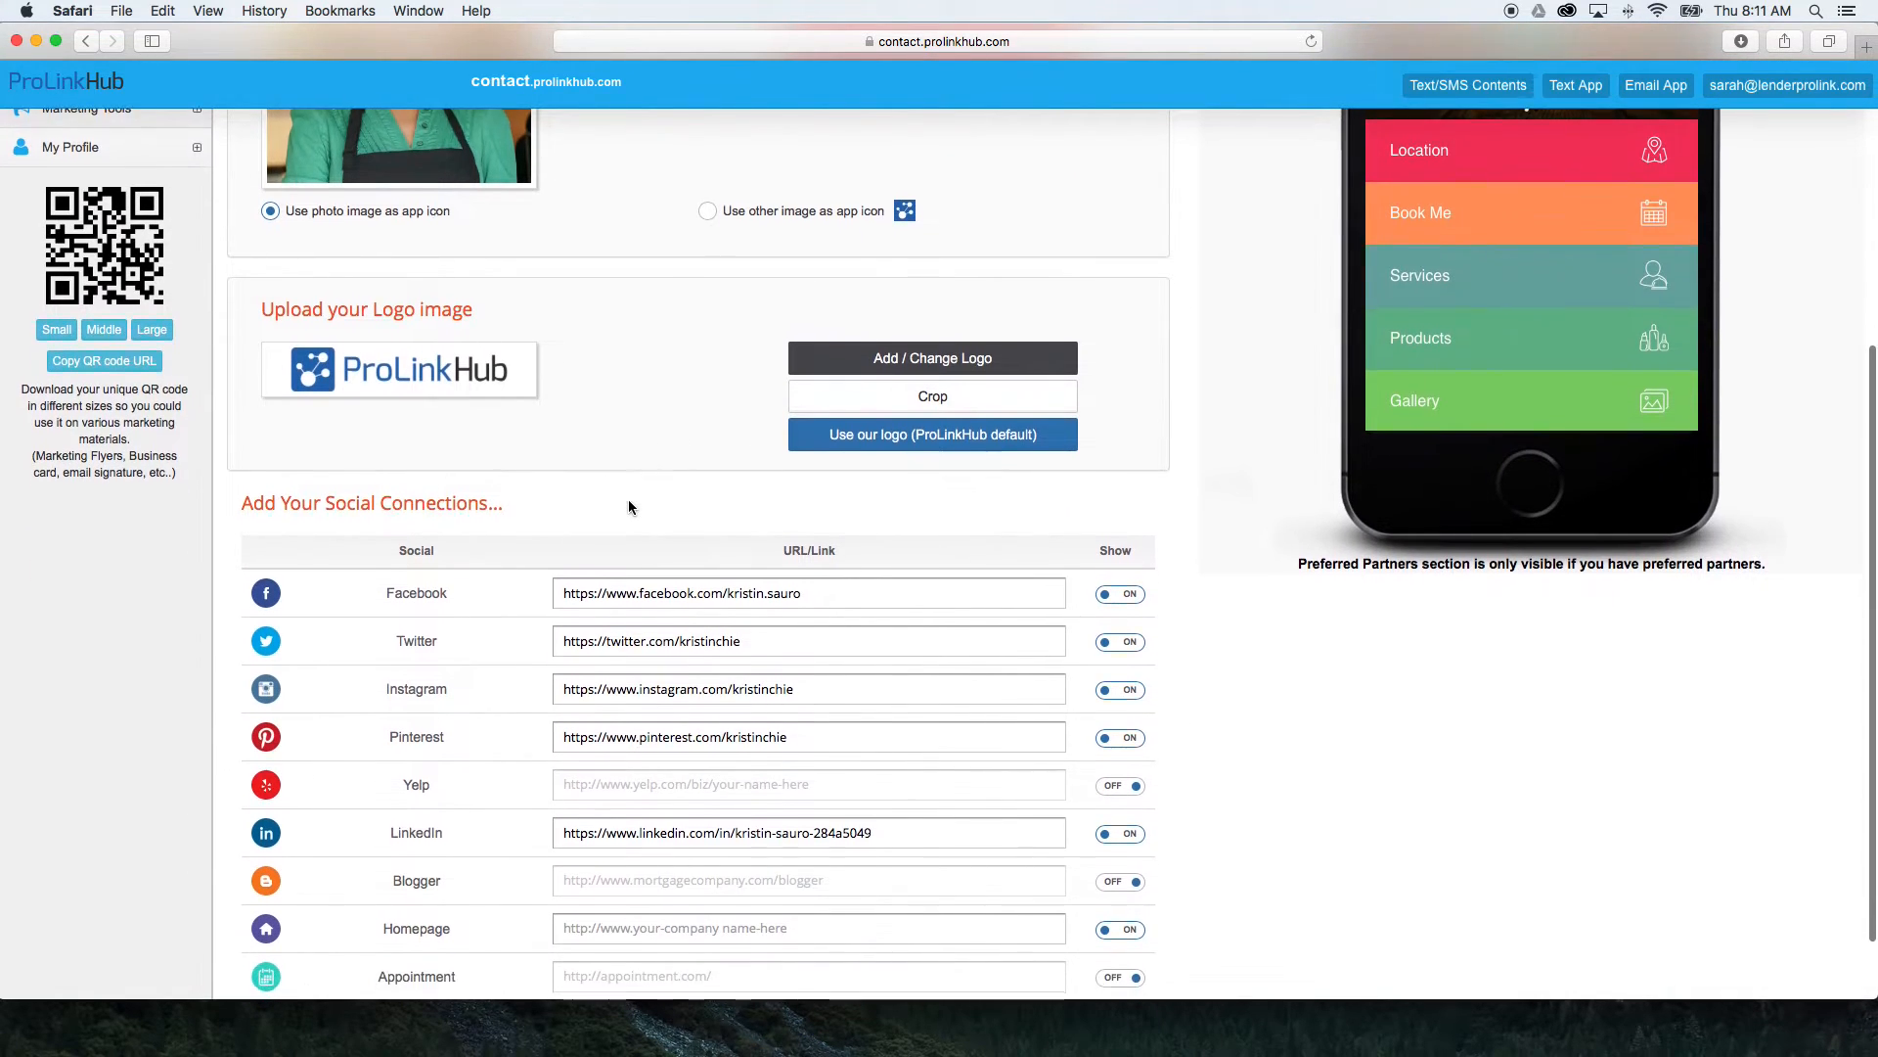
pyautogui.scroll(-1, 628, 506)
pyautogui.scroll(-1, 628, 501)
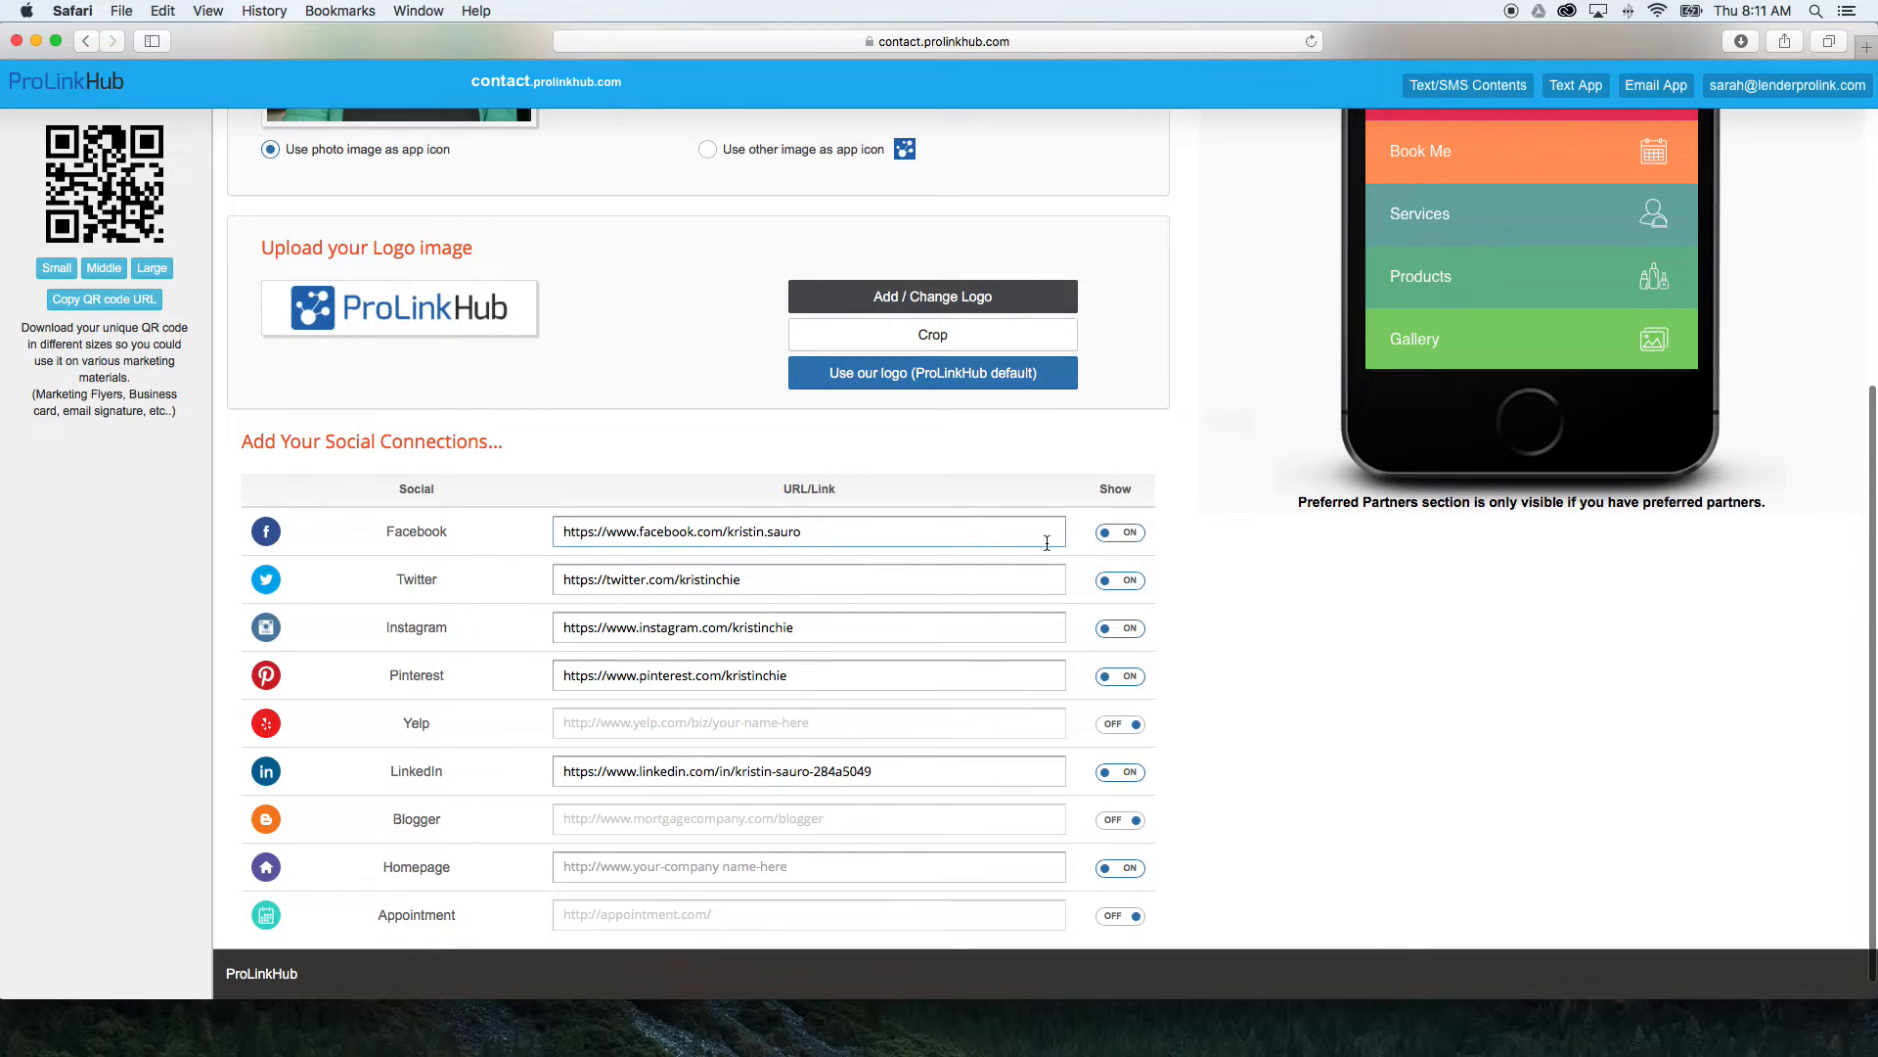
pyautogui.scroll(-1, 1164, 536)
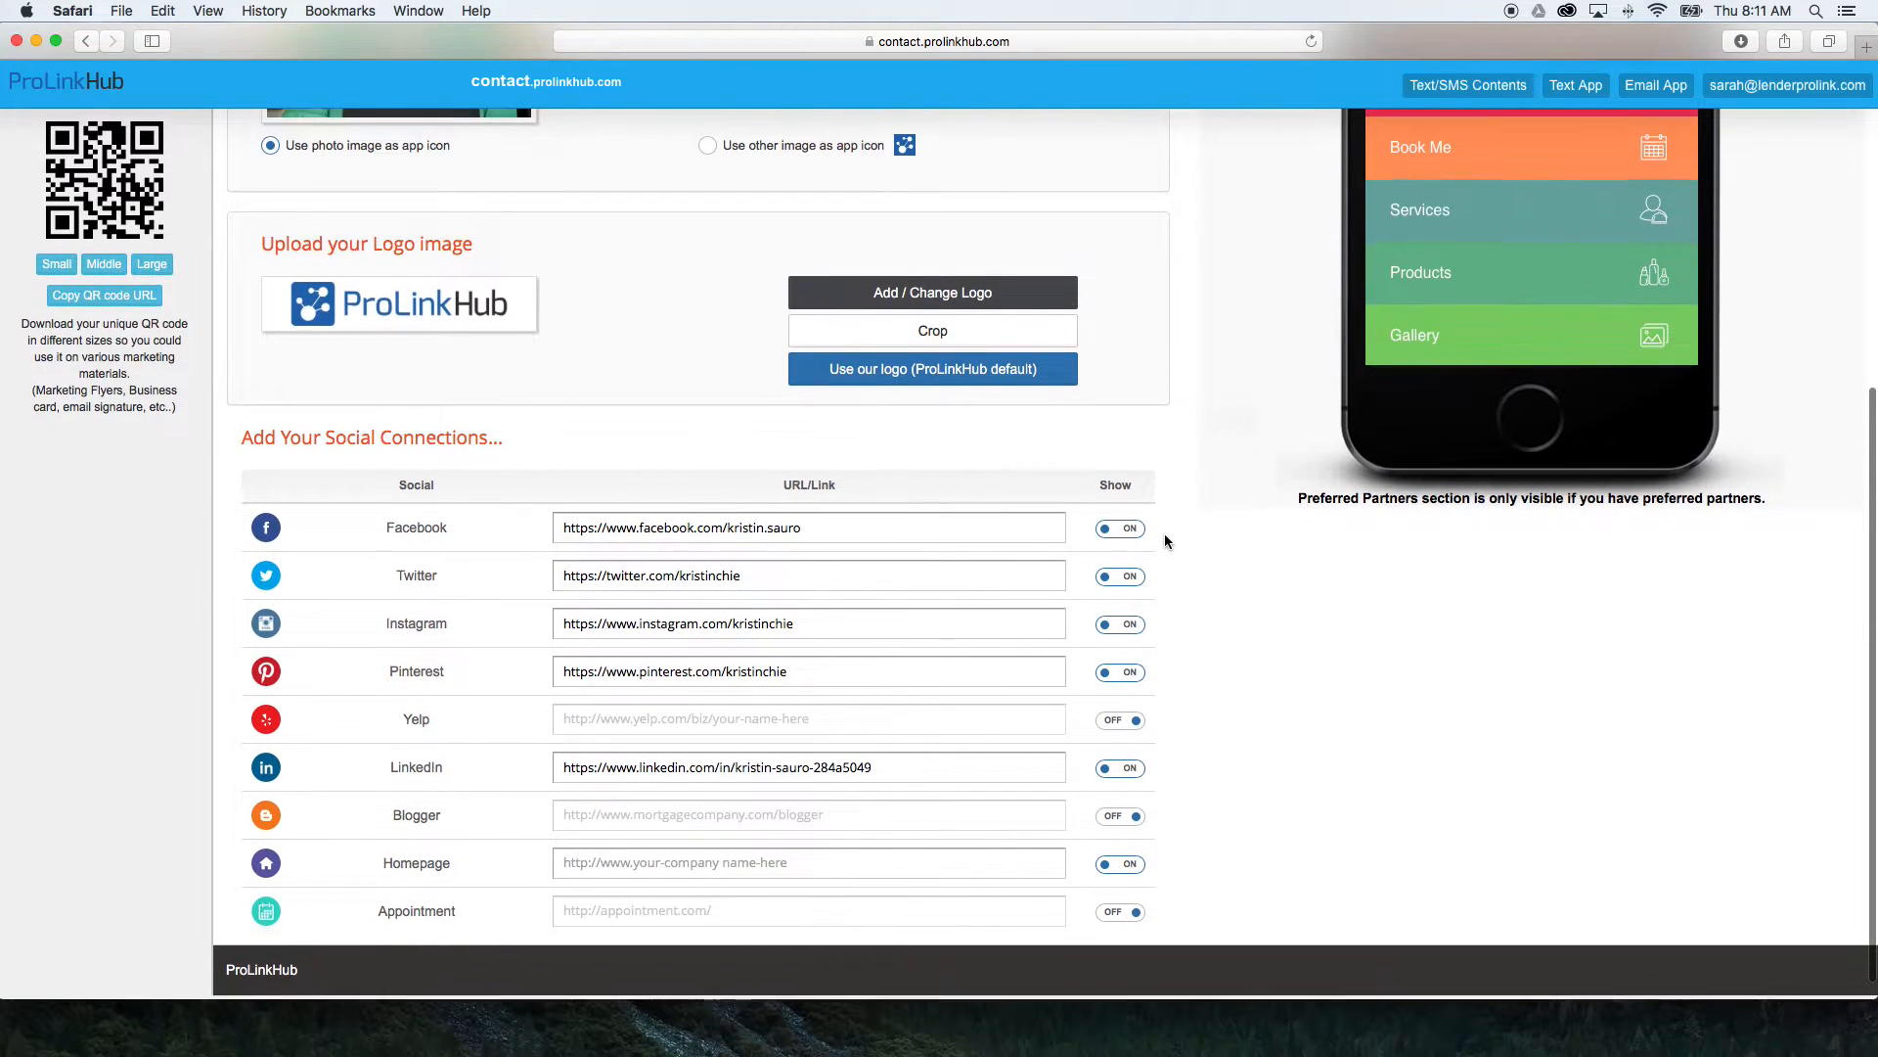
pyautogui.scroll(1, 1164, 541)
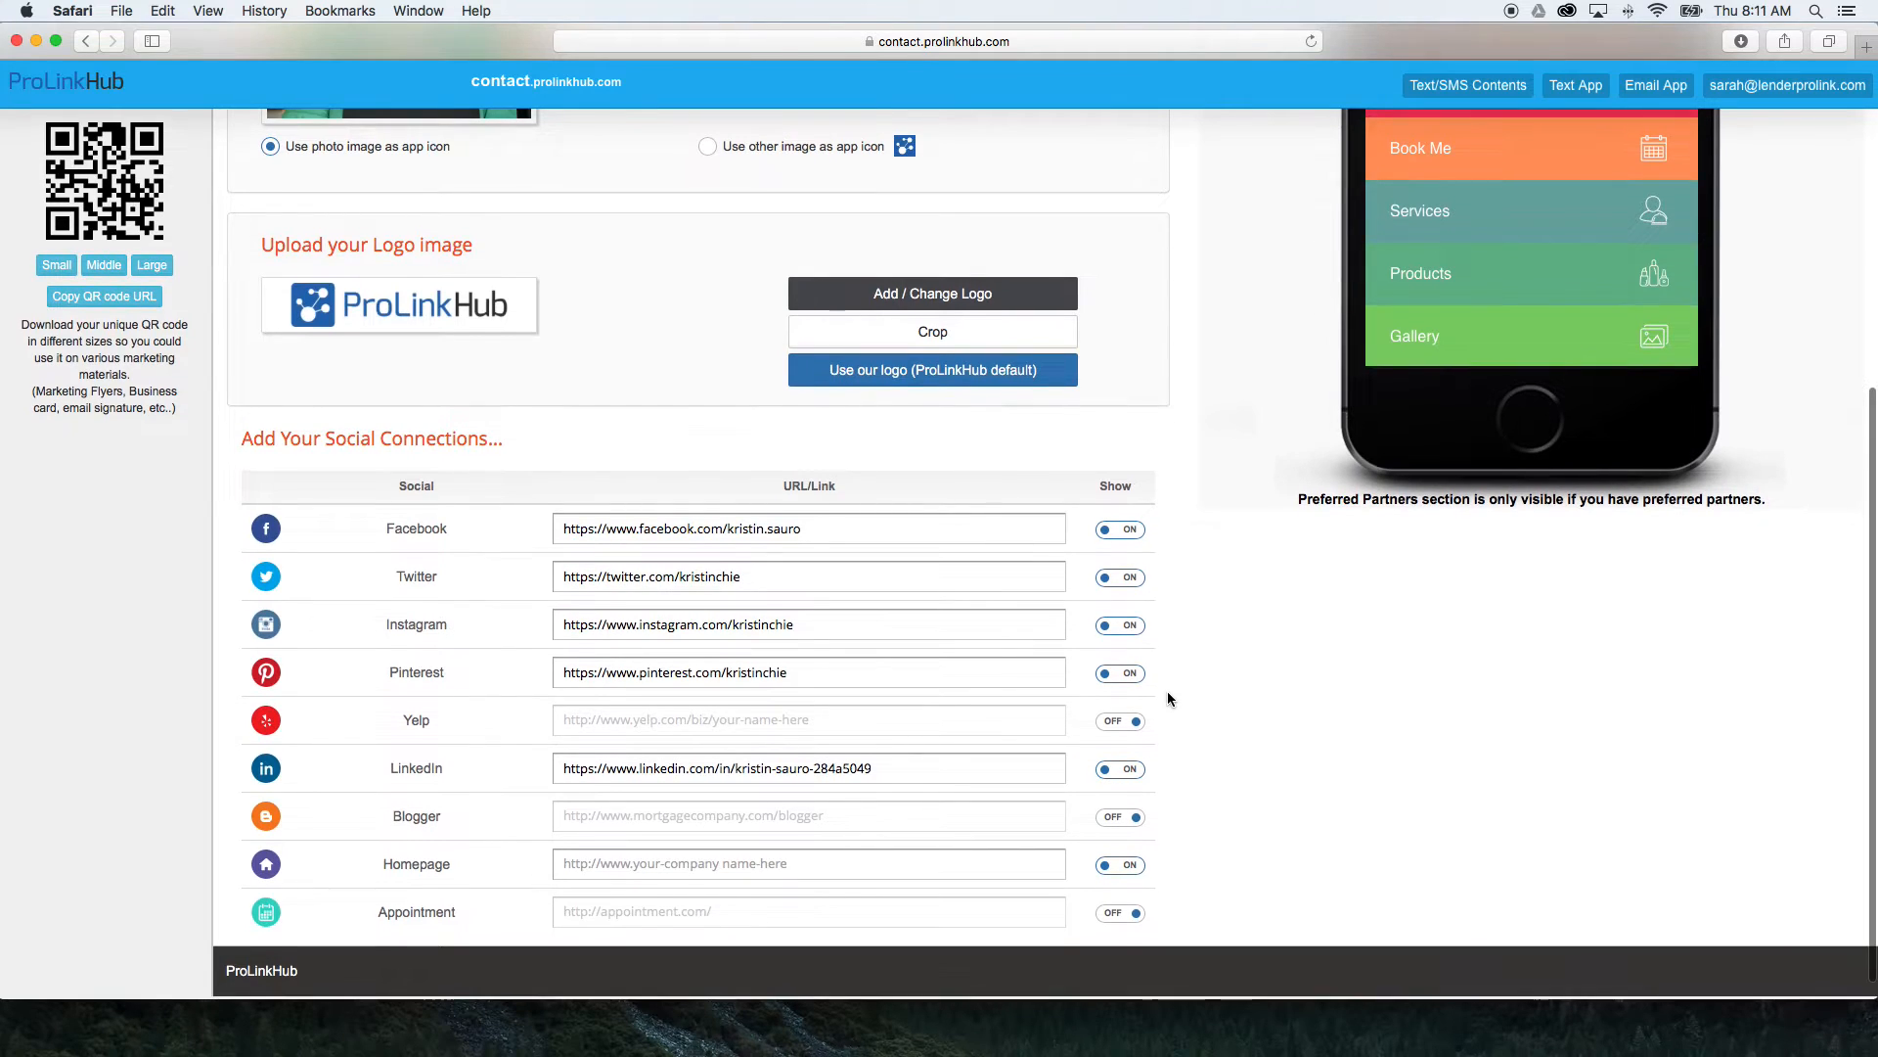
# Highlight the Facebook and Twitter links in the social connections list, and clear the selection.
pyautogui.click(885, 543)
pyautogui.moveTo(886, 543); pyautogui.dragTo(513, 534)
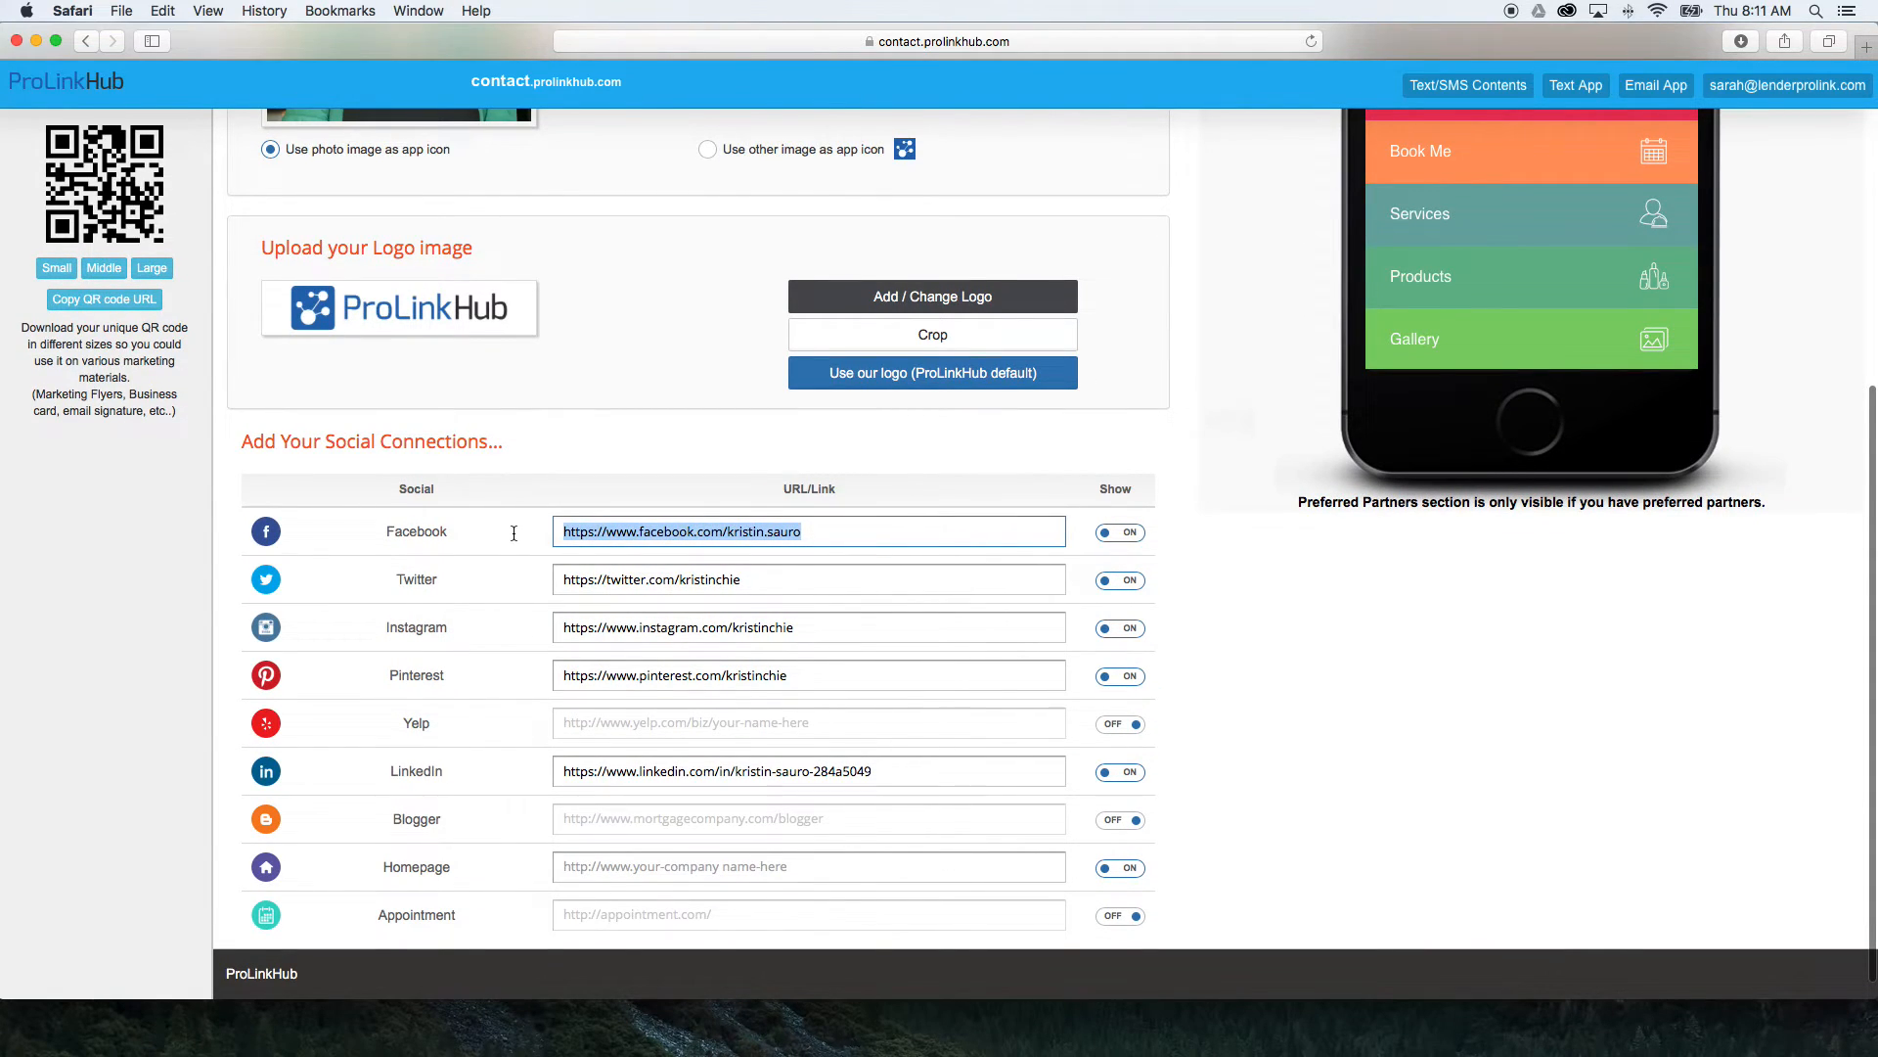
pyautogui.click(833, 584)
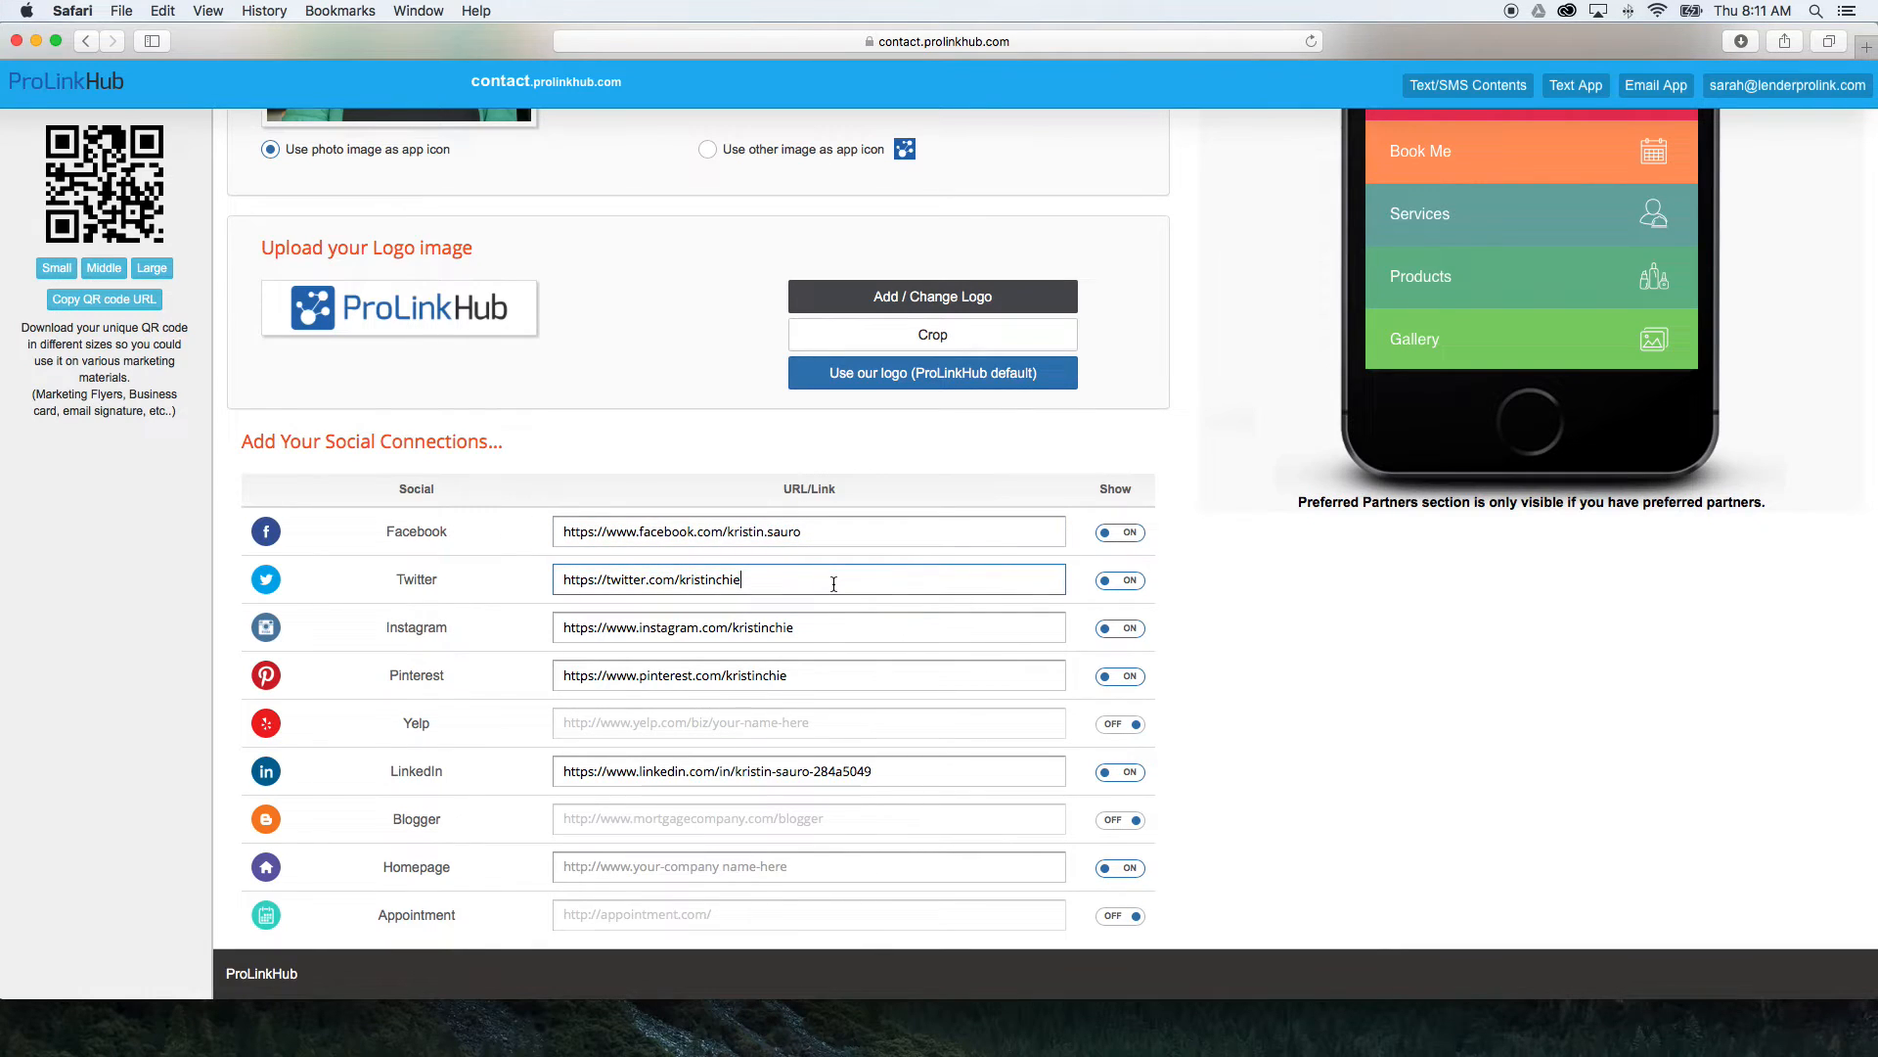
pyautogui.moveTo(772, 584); pyautogui.dragTo(521, 585)
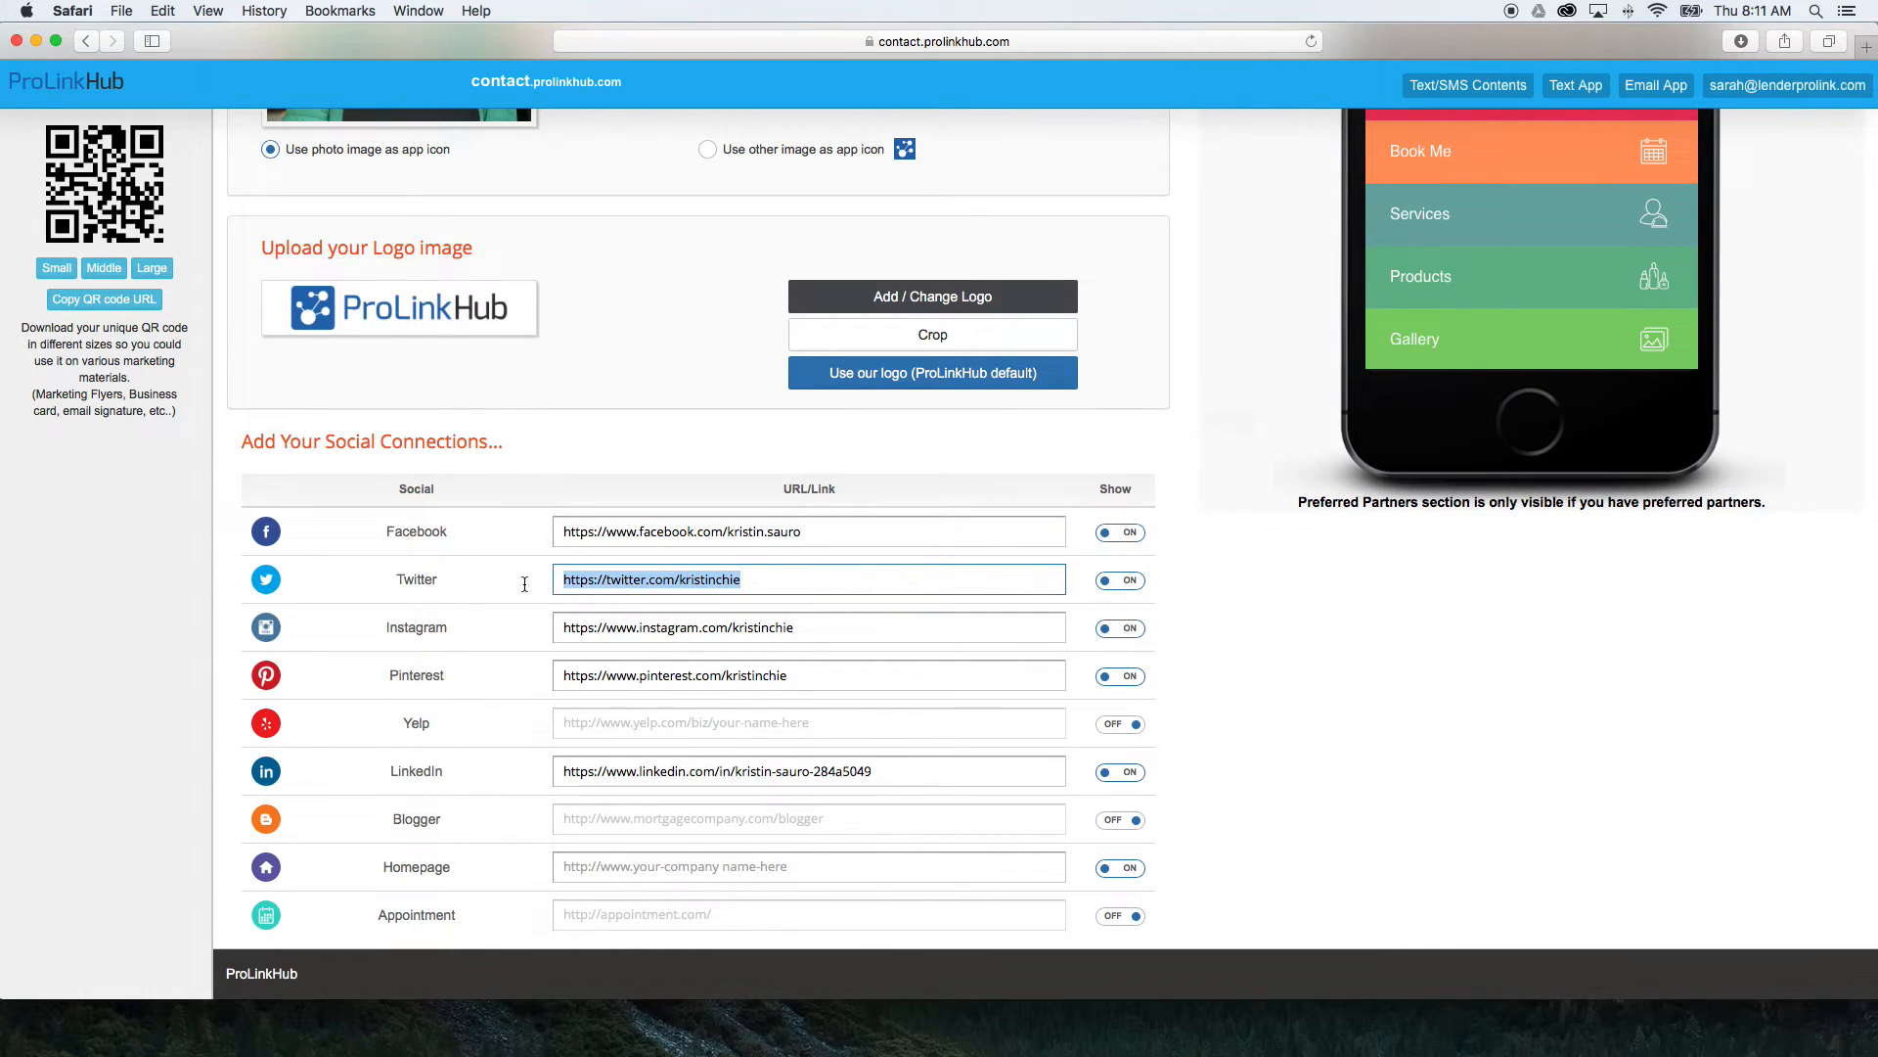
pyautogui.click(1251, 648)
# Save the Icon stage of the app build and advance to Personal Info.
pyautogui.scroll(3, 1225, 661)
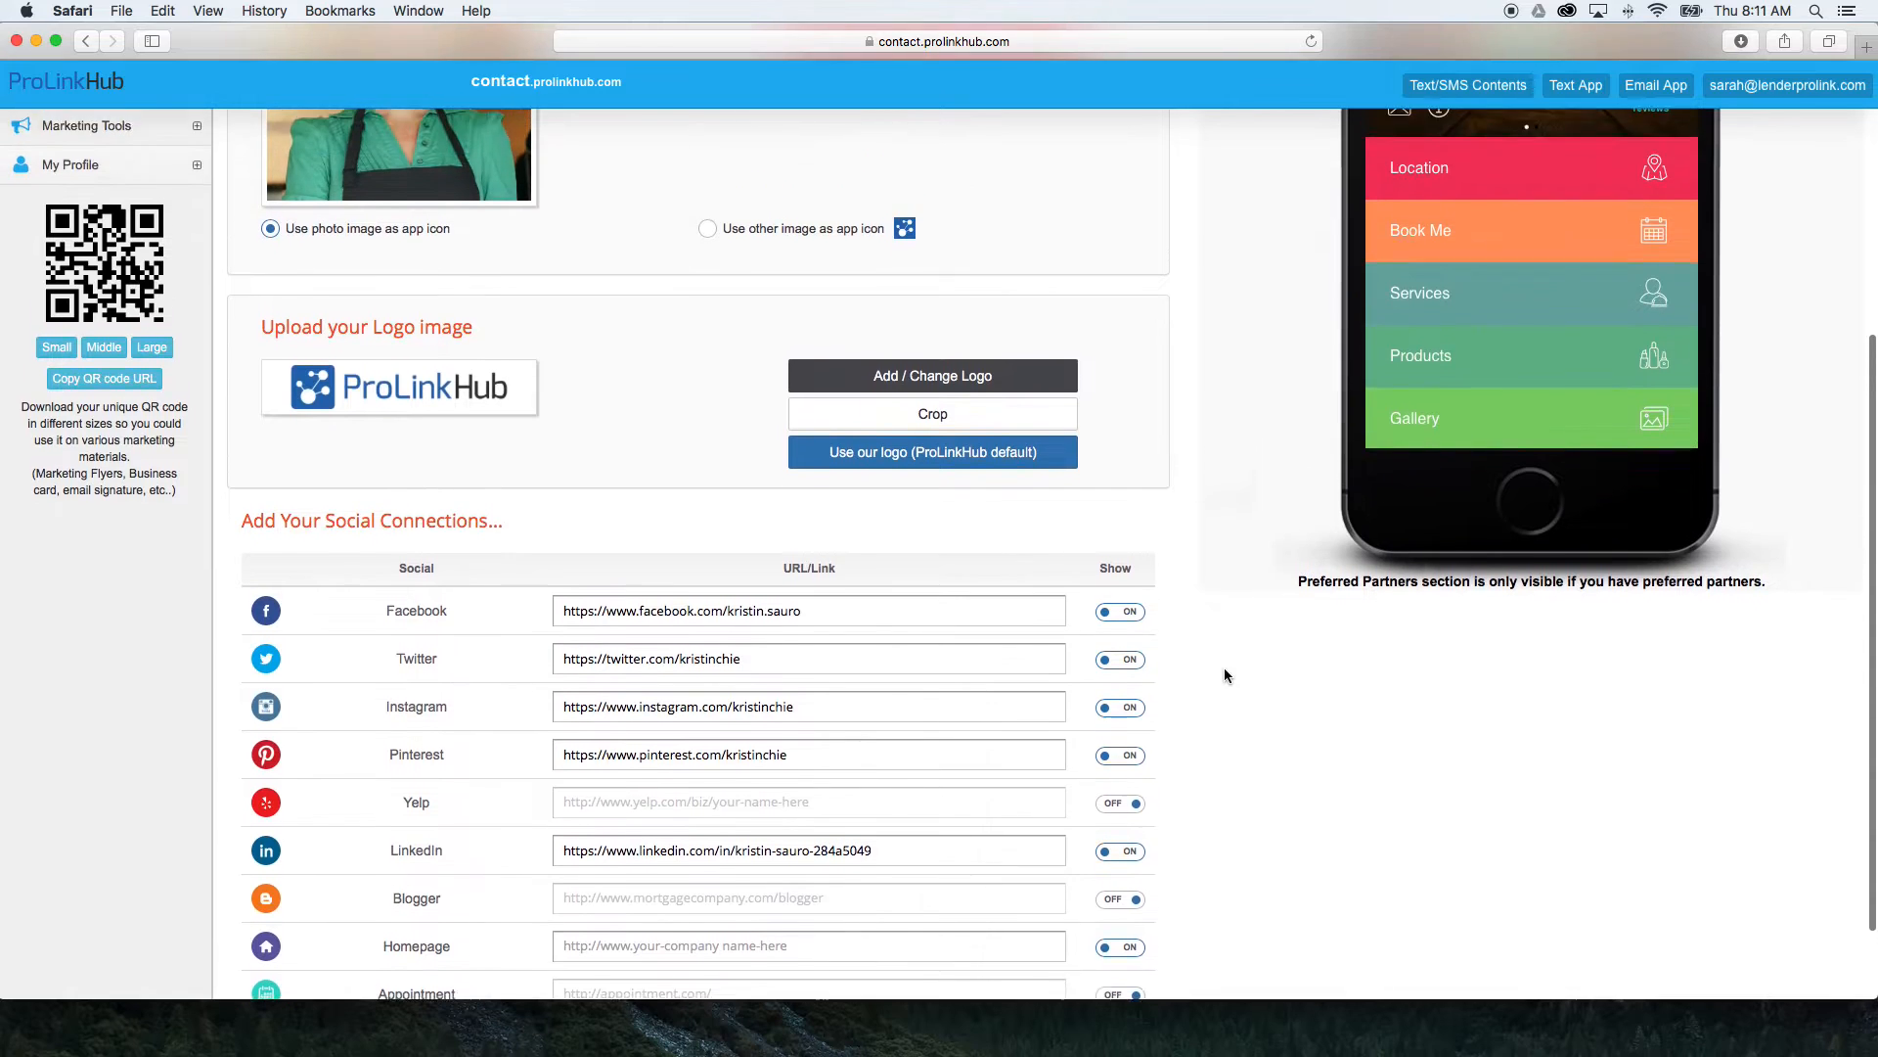
pyautogui.scroll(8, 1224, 667)
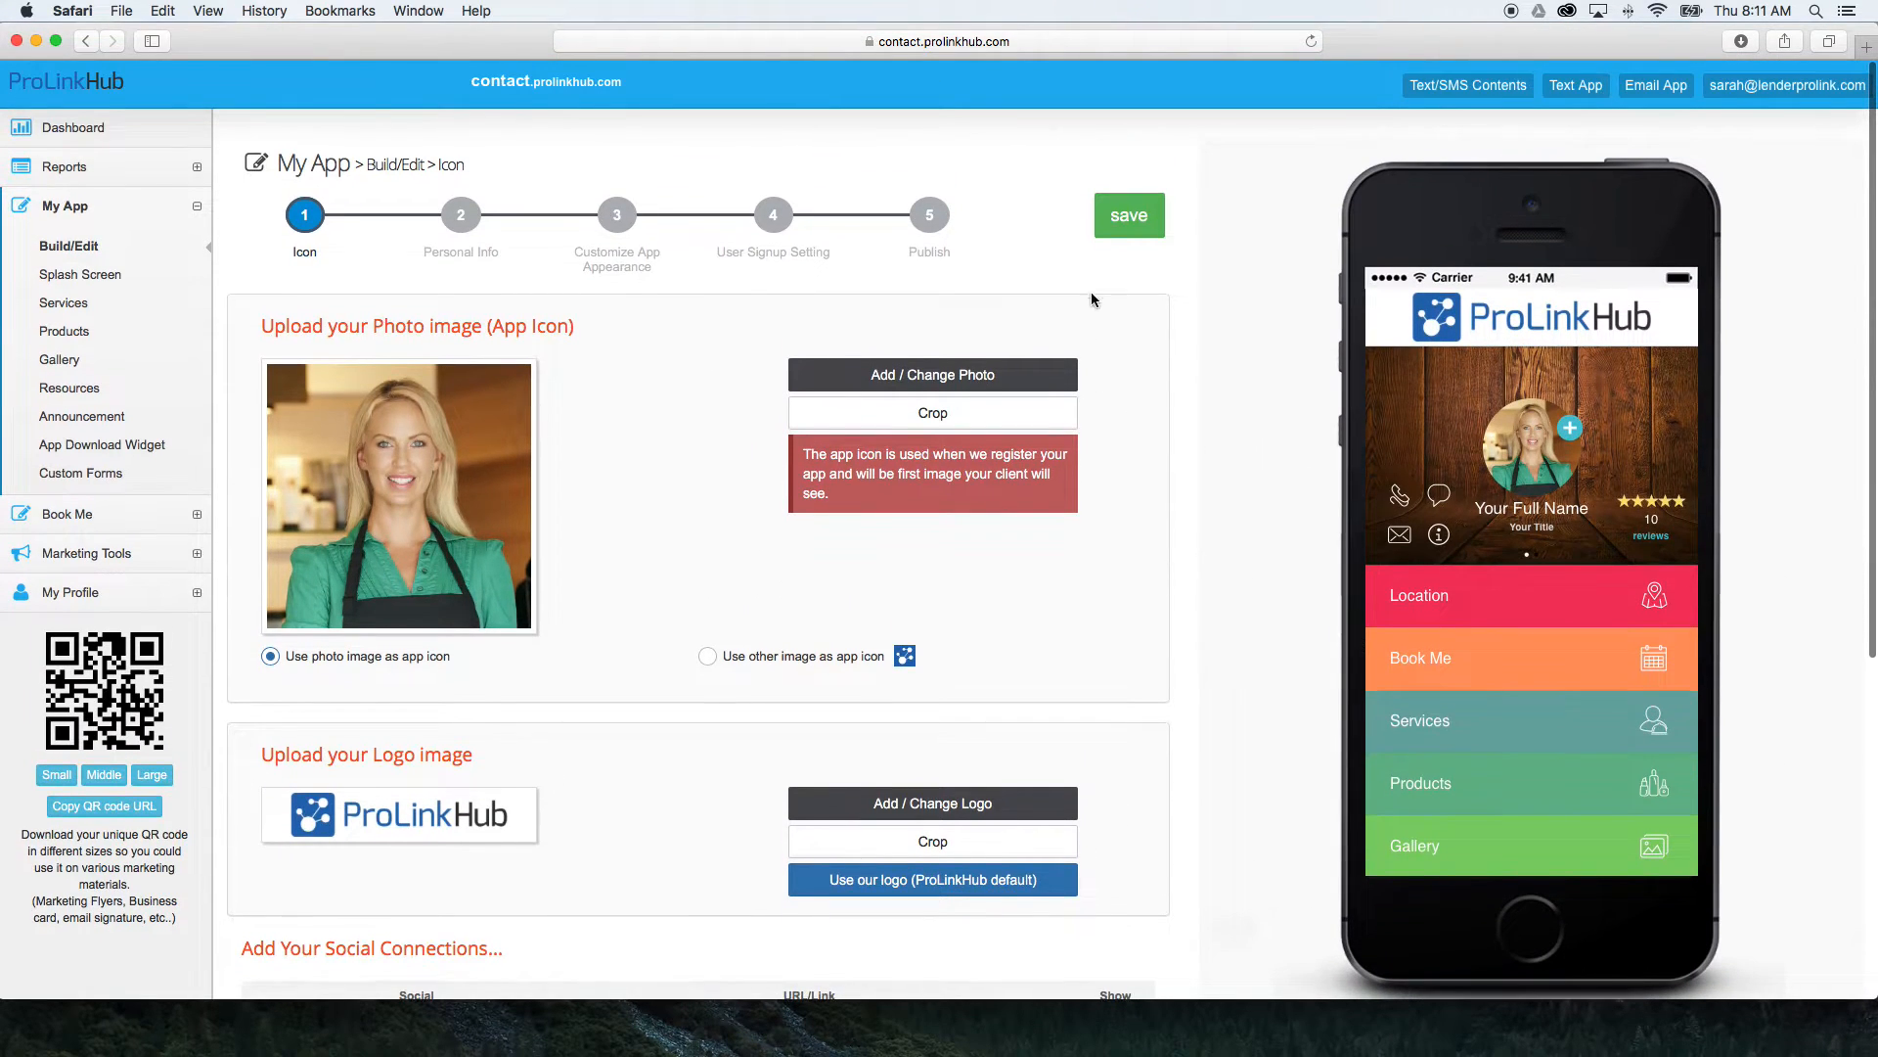
pyautogui.click(1123, 229)
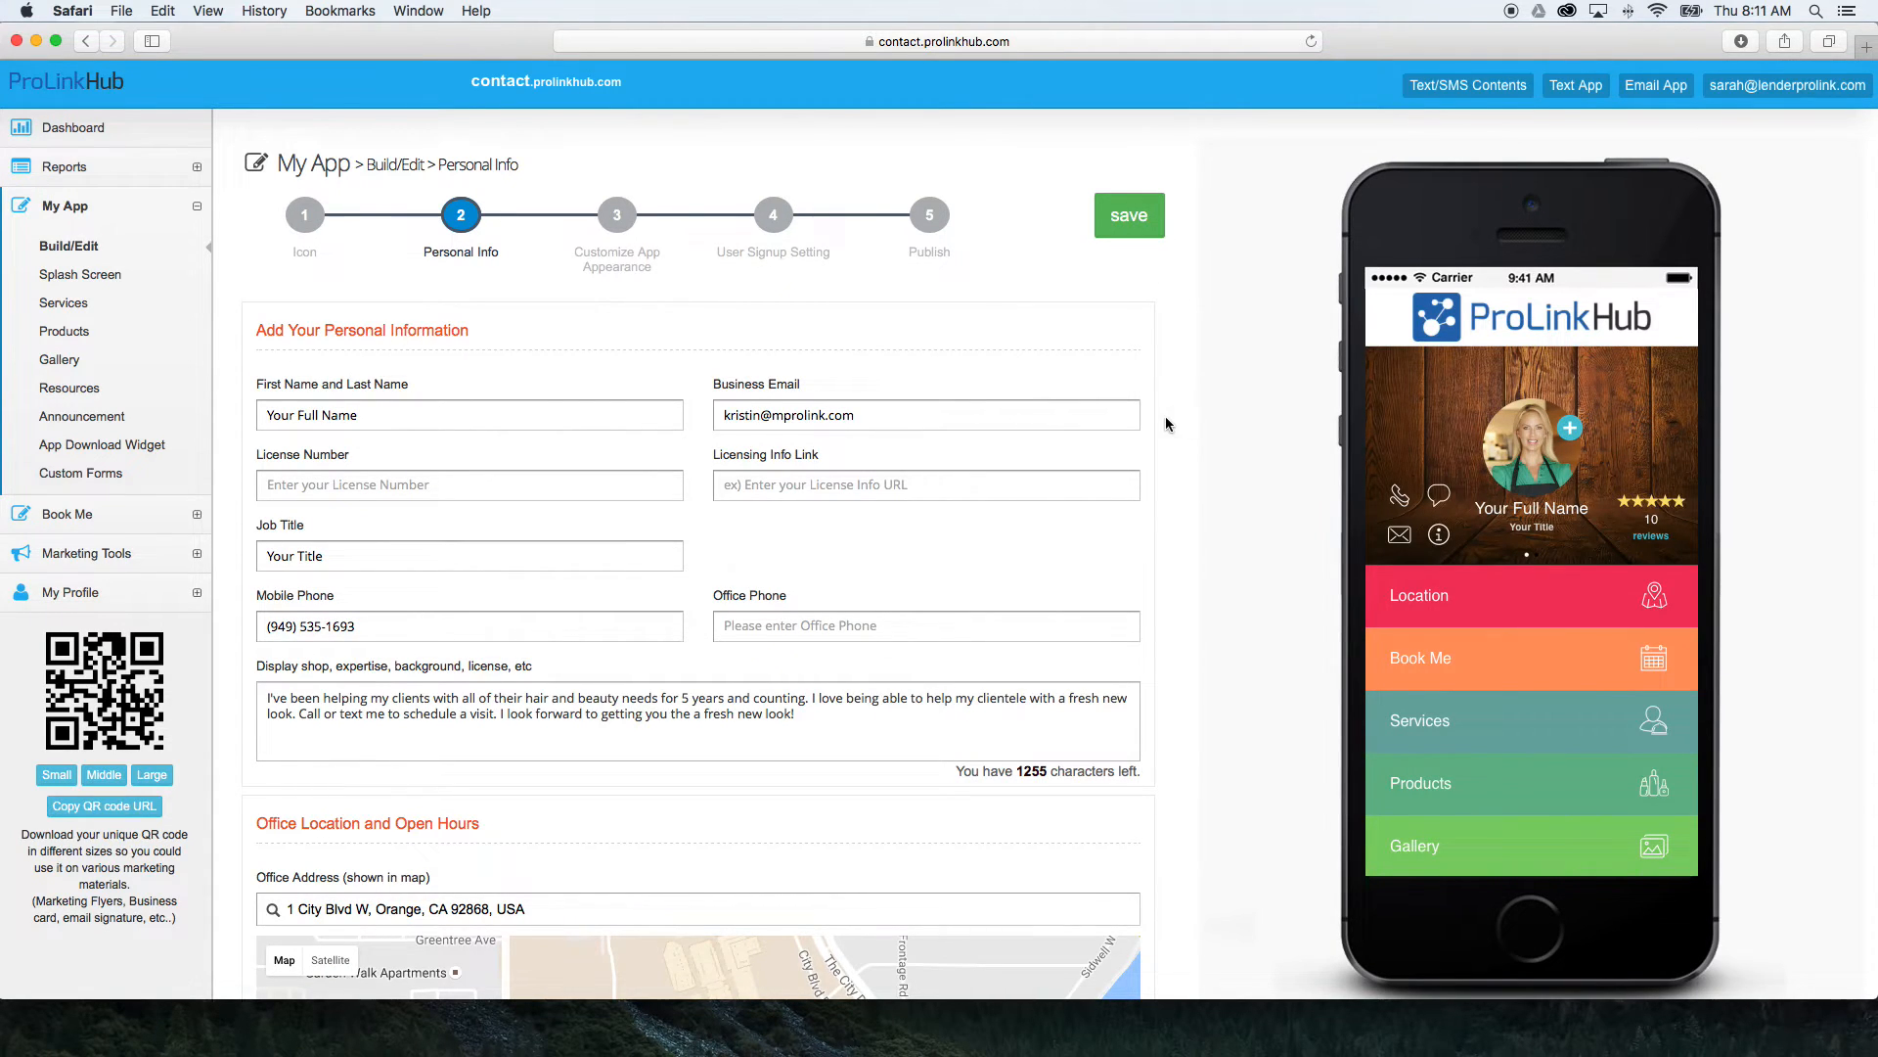
# Examine the personal information fields, including name, contact details, job title, license and the background description.
pyautogui.scroll(-3, 1167, 423)
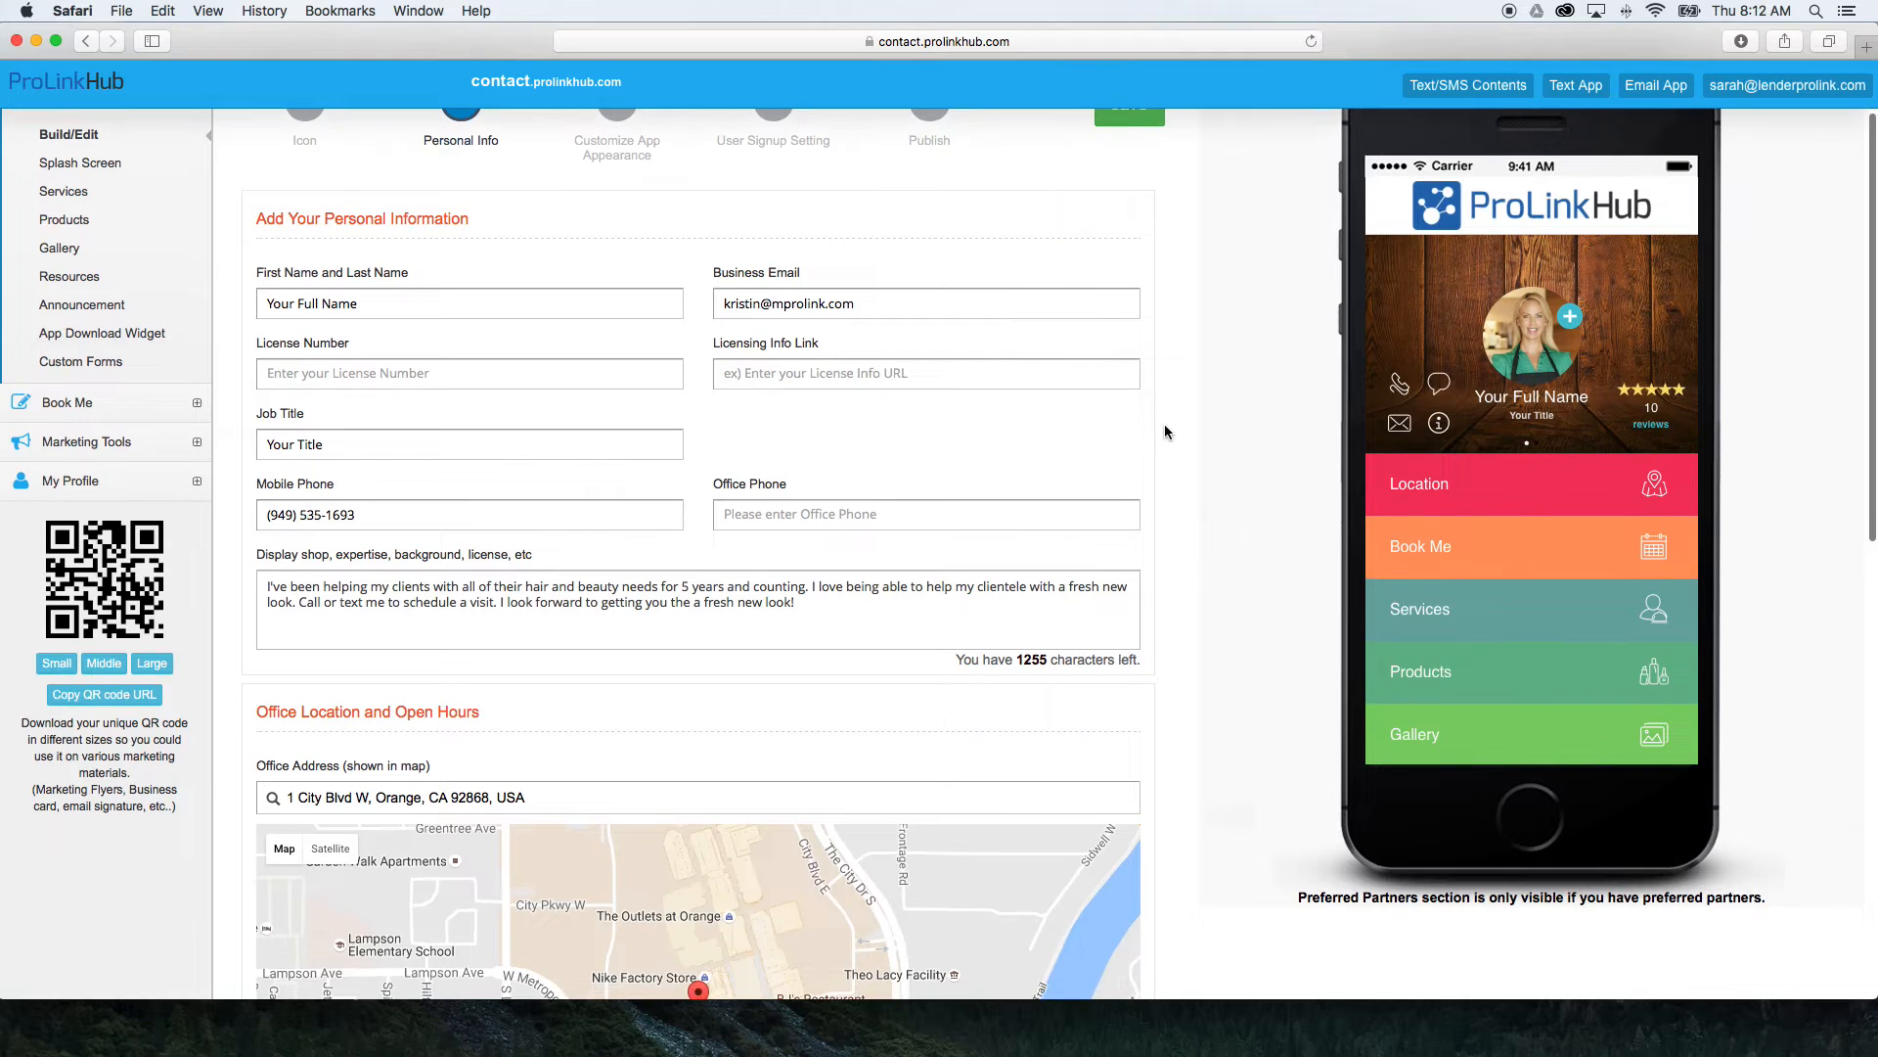
pyautogui.scroll(-1, 1164, 431)
pyautogui.scroll(-2, 1164, 430)
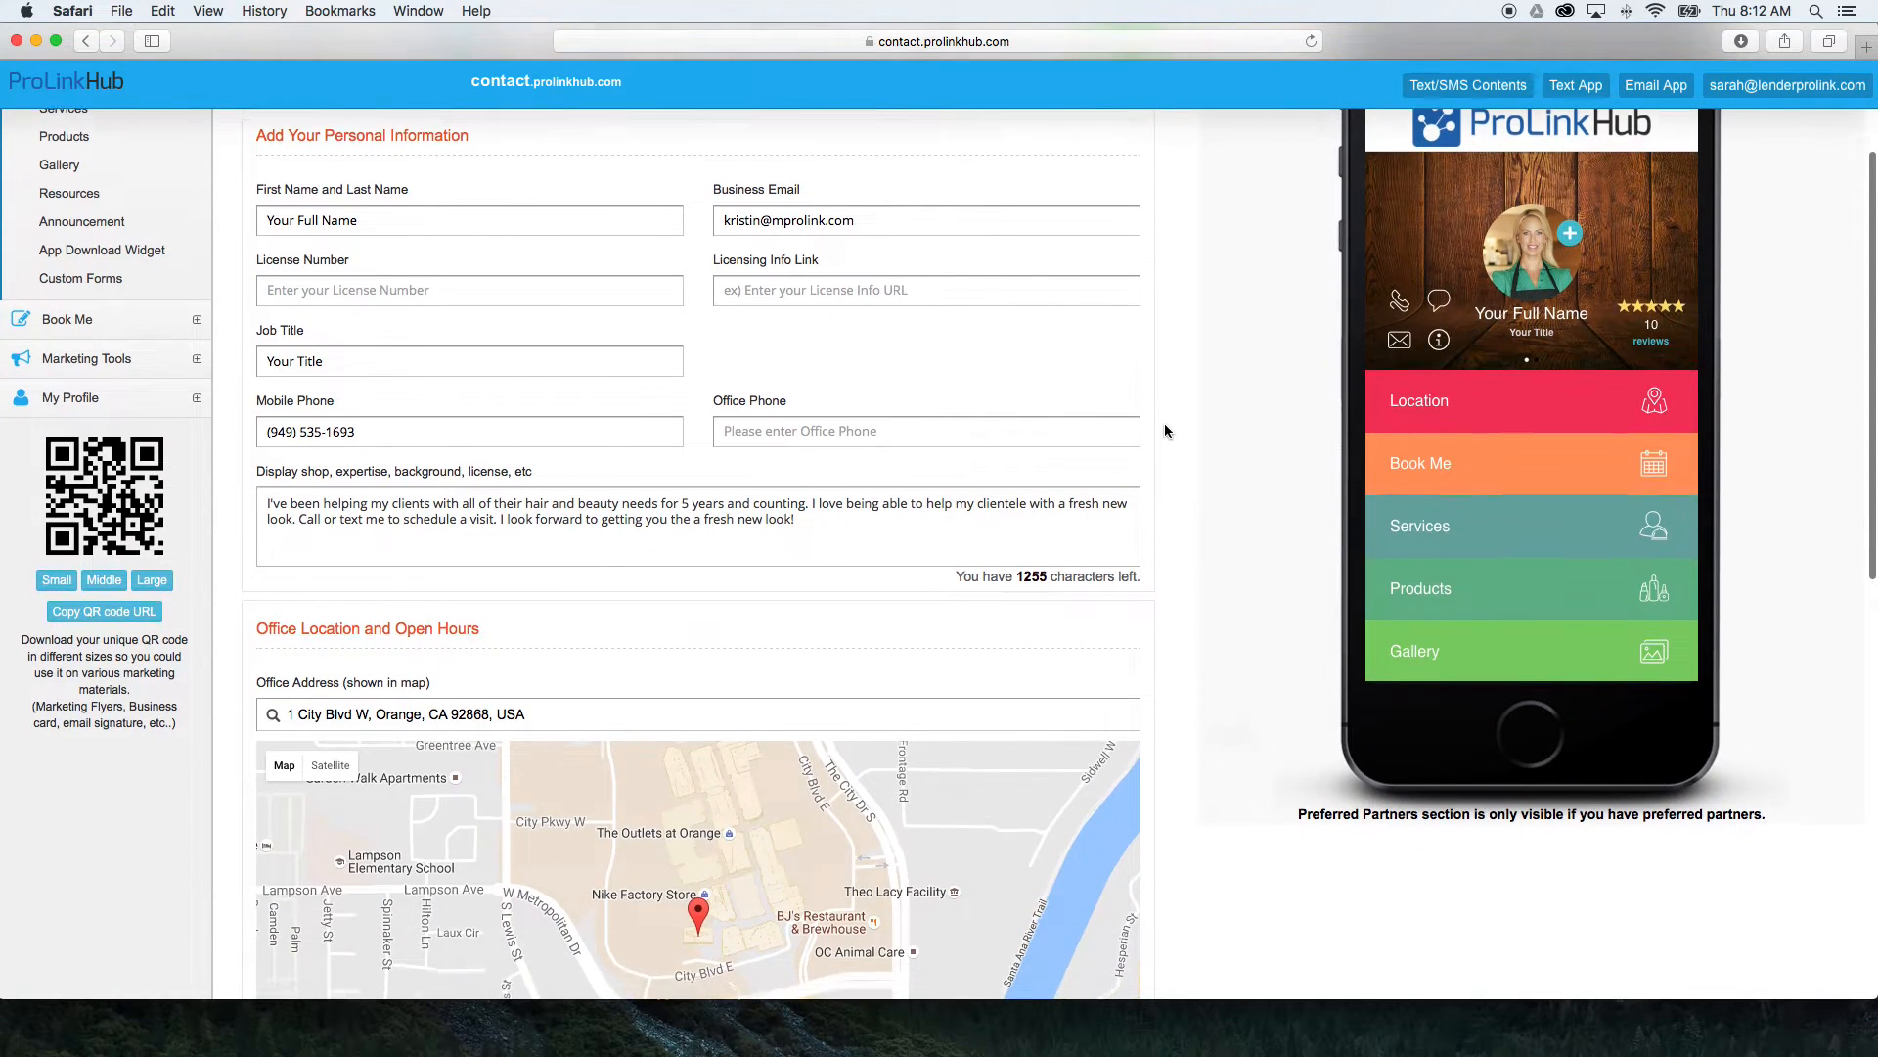
pyautogui.scroll(-1, 1164, 431)
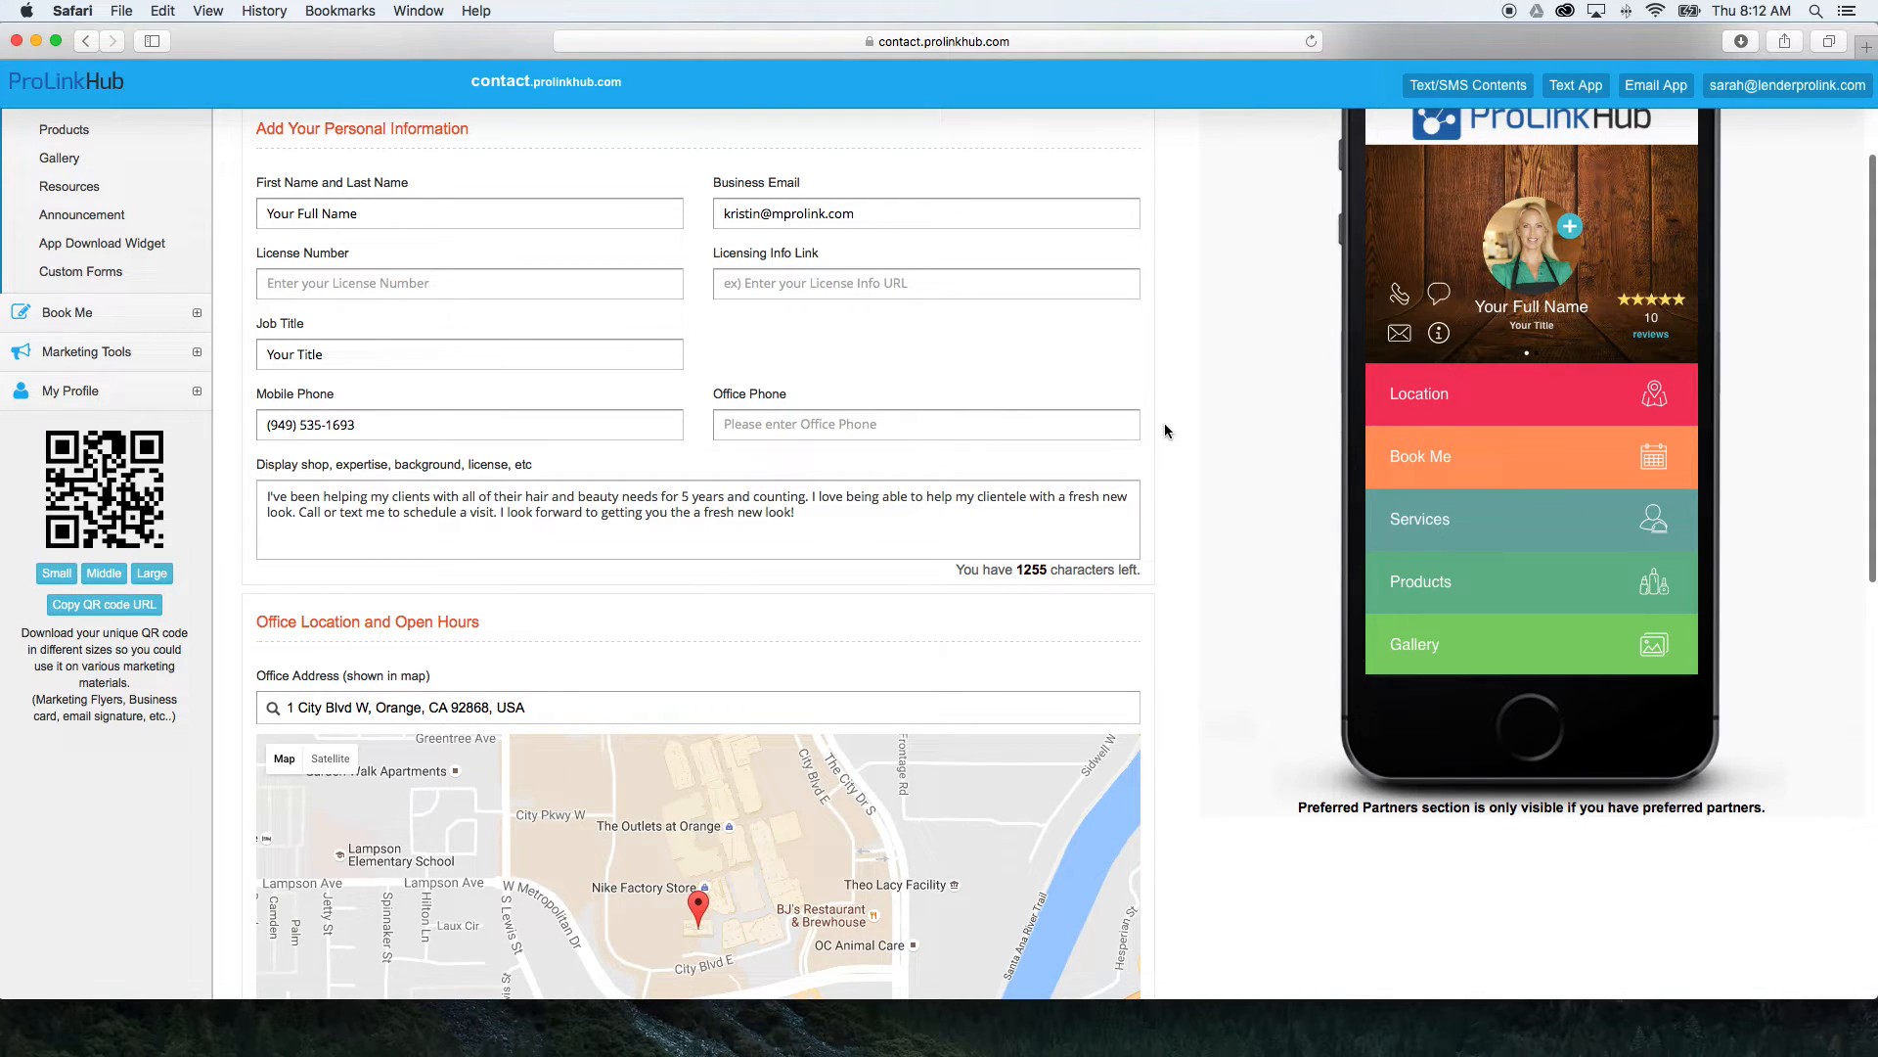
pyautogui.scroll(-2, 1164, 430)
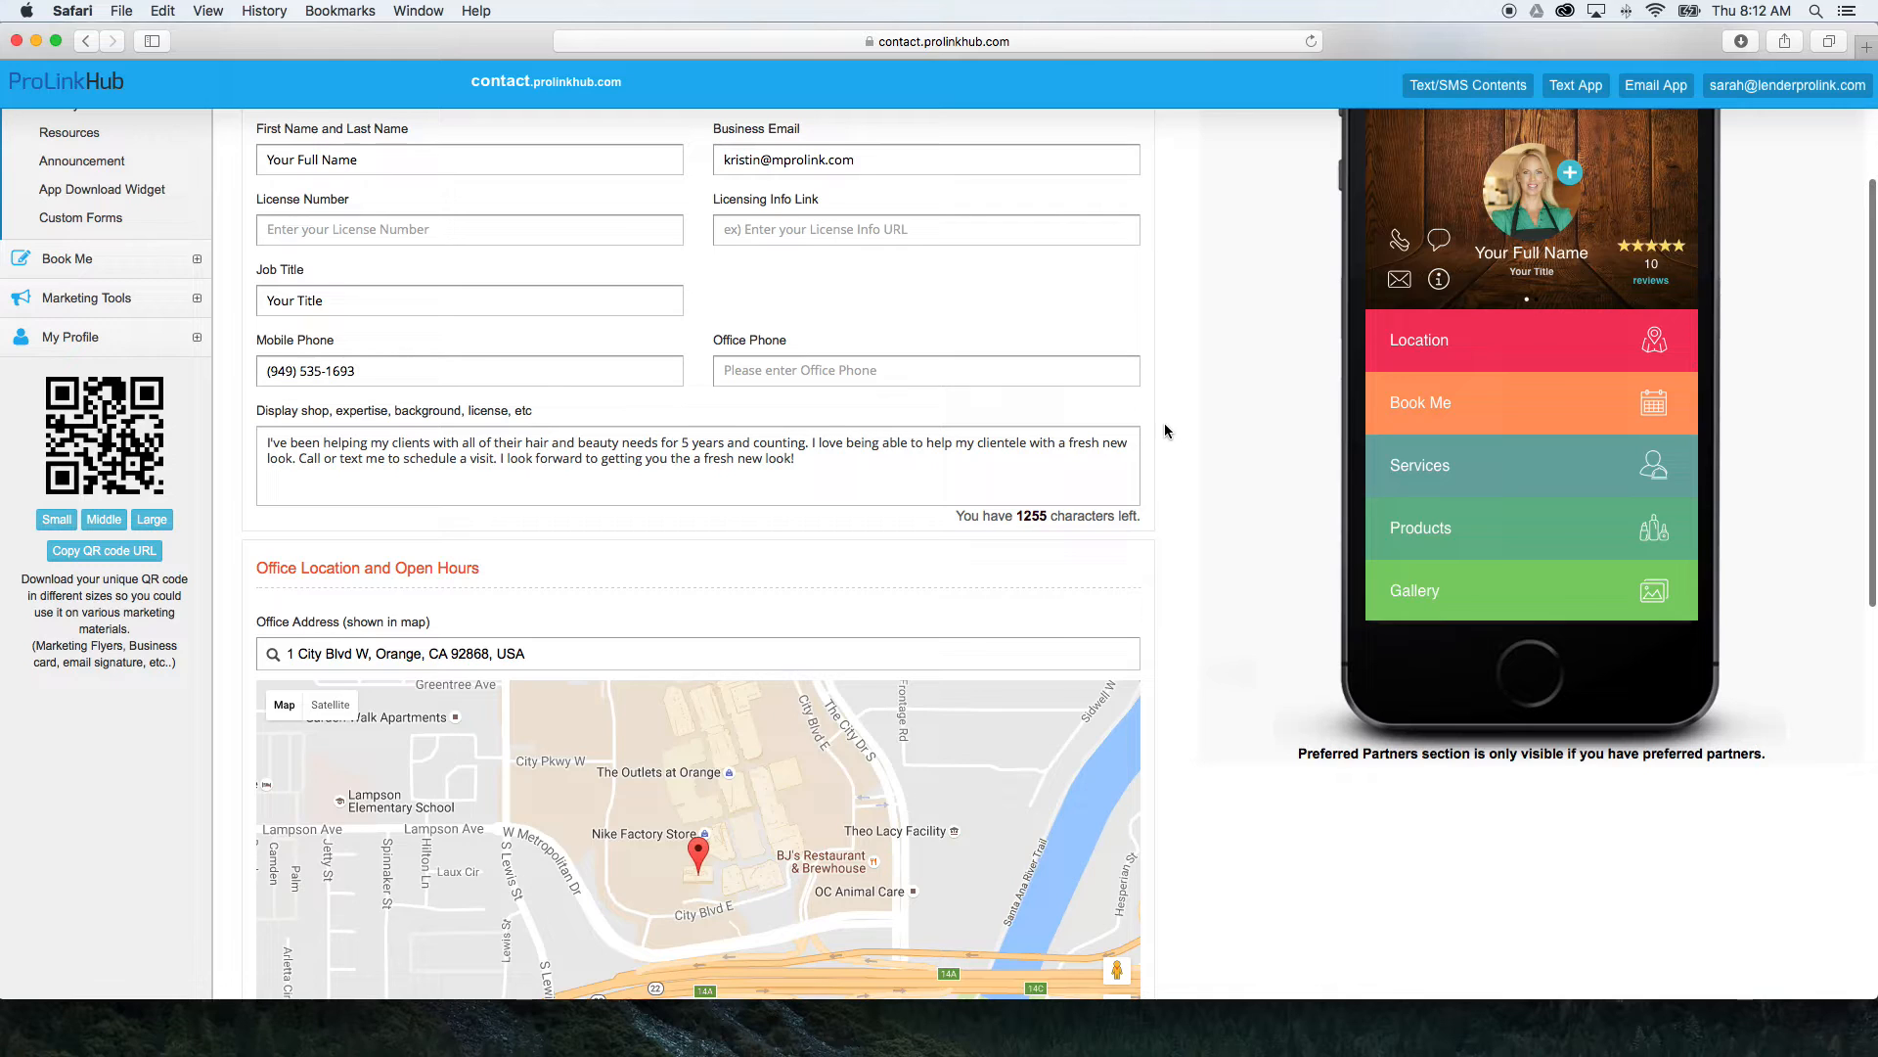
pyautogui.scroll(-1, 1165, 430)
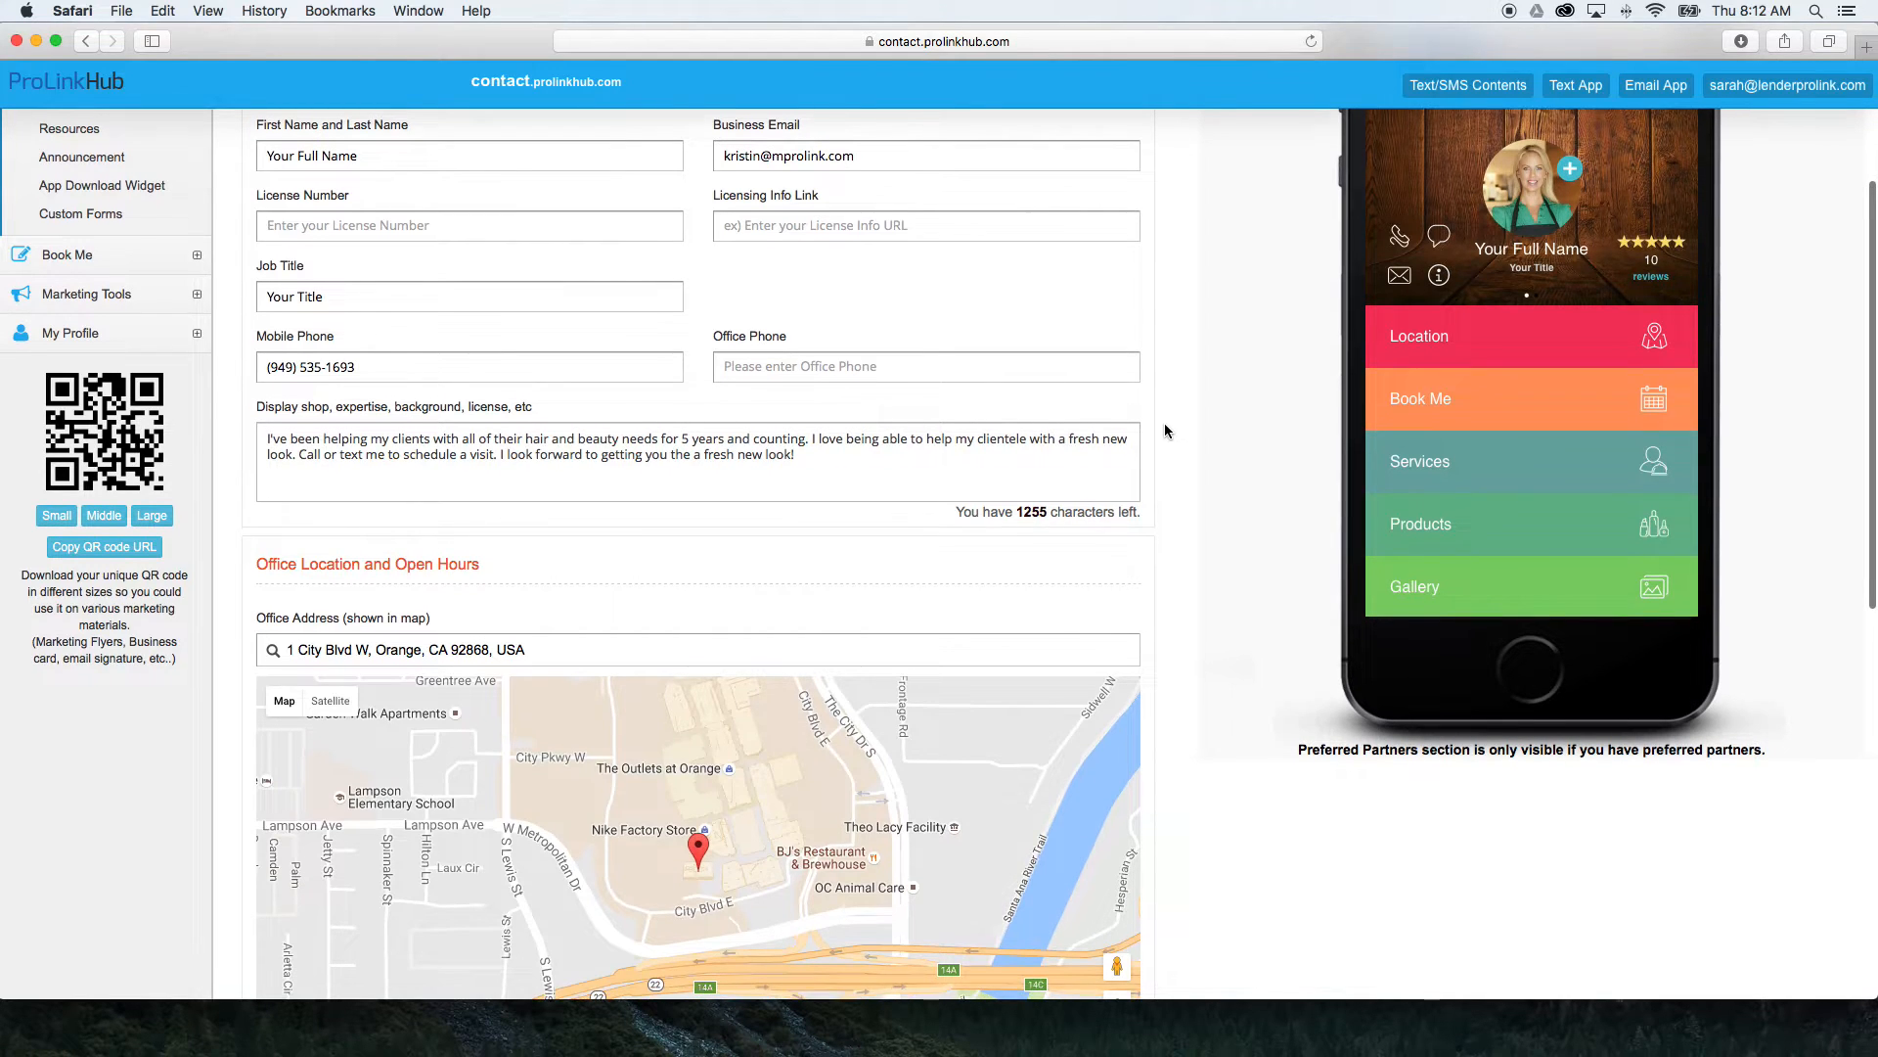
pyautogui.scroll(-1, 1164, 430)
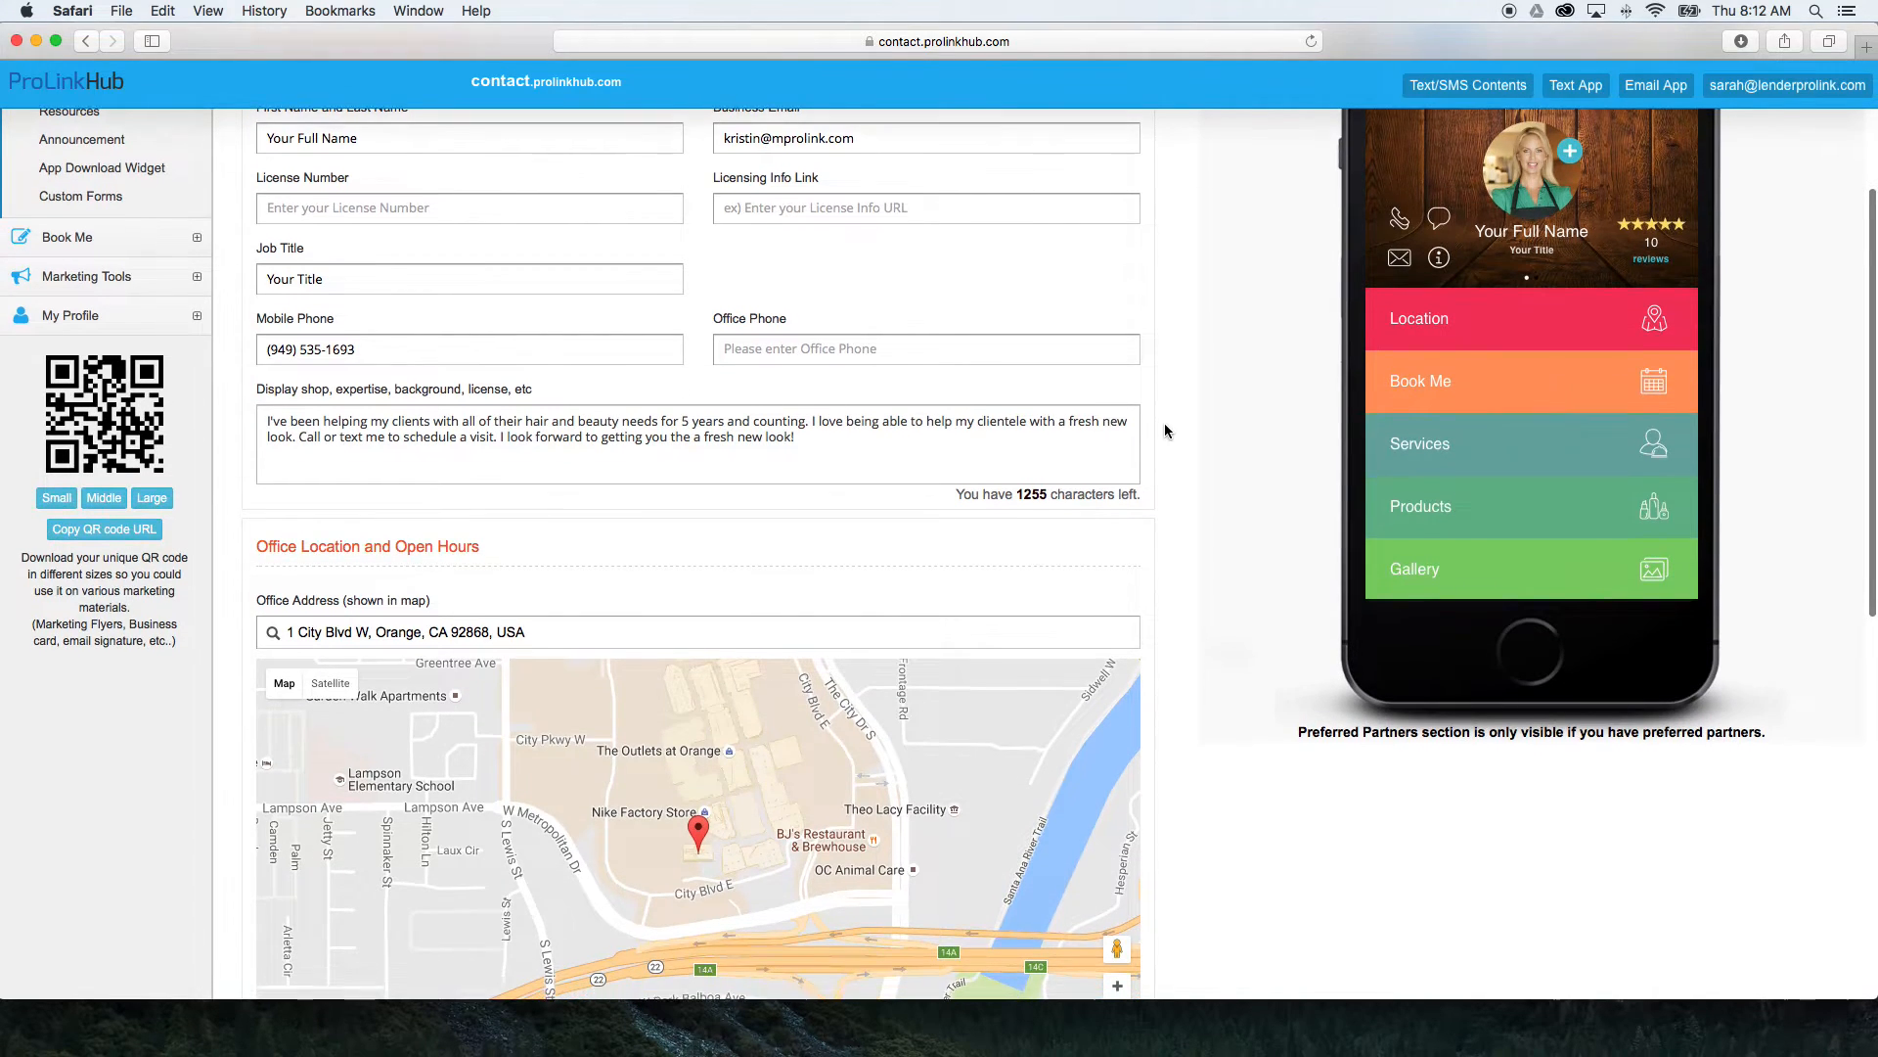
pyautogui.scroll(-2, 1164, 425)
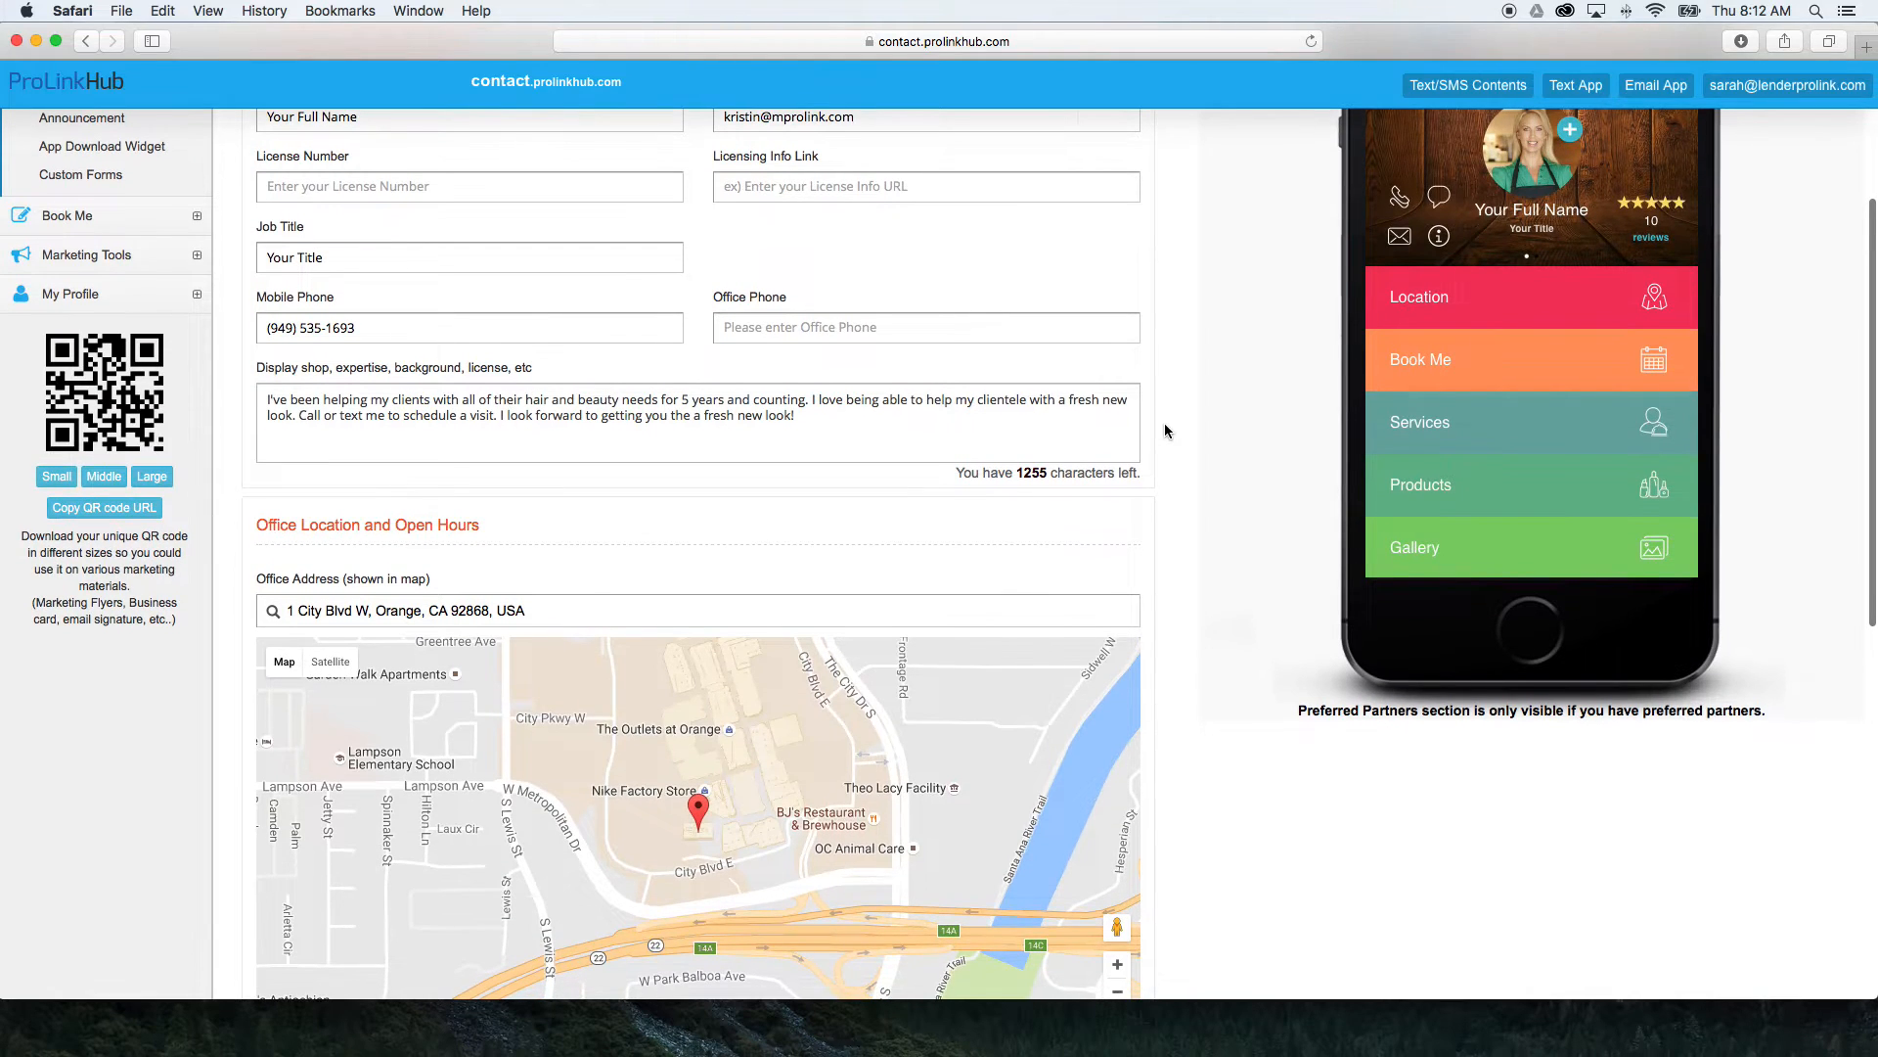
pyautogui.click(826, 441)
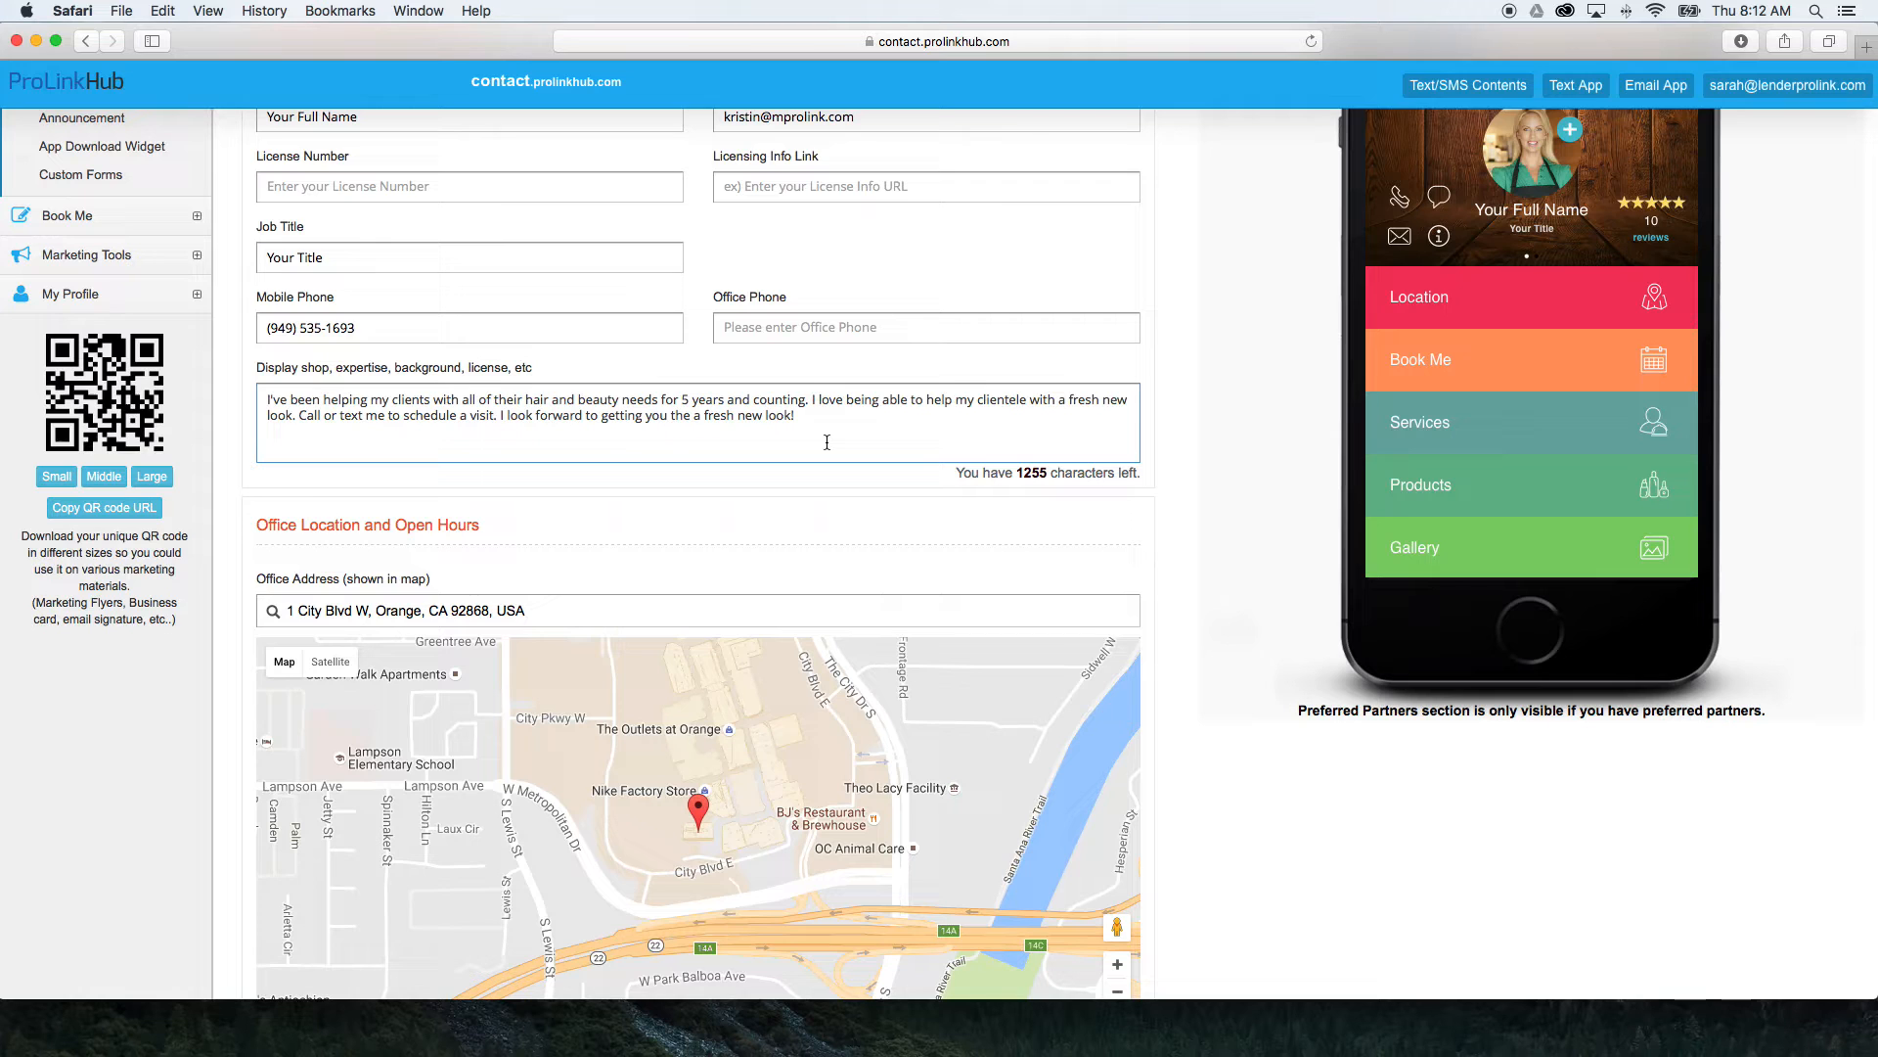
# Review the office address map, the full address text, the open hours and the optional team setup.
pyautogui.scroll(-4, 827, 441)
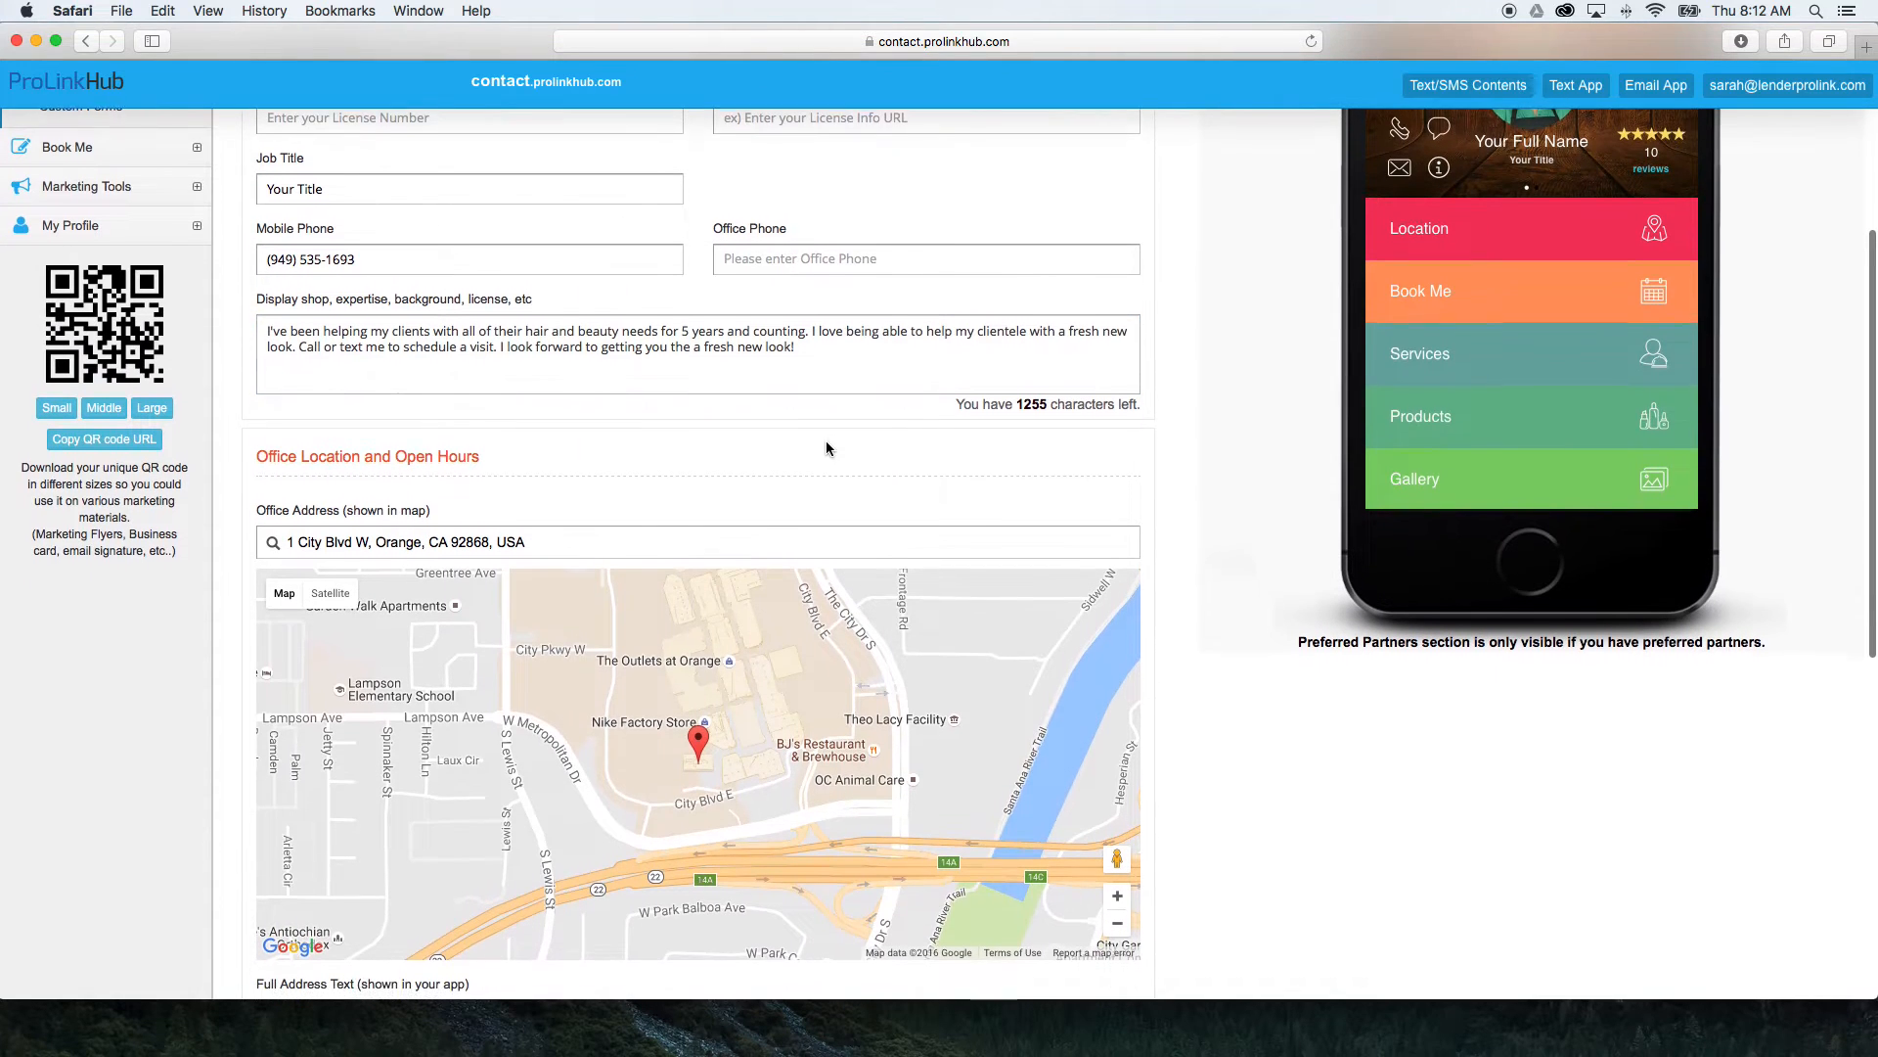
pyautogui.scroll(-7, 826, 441)
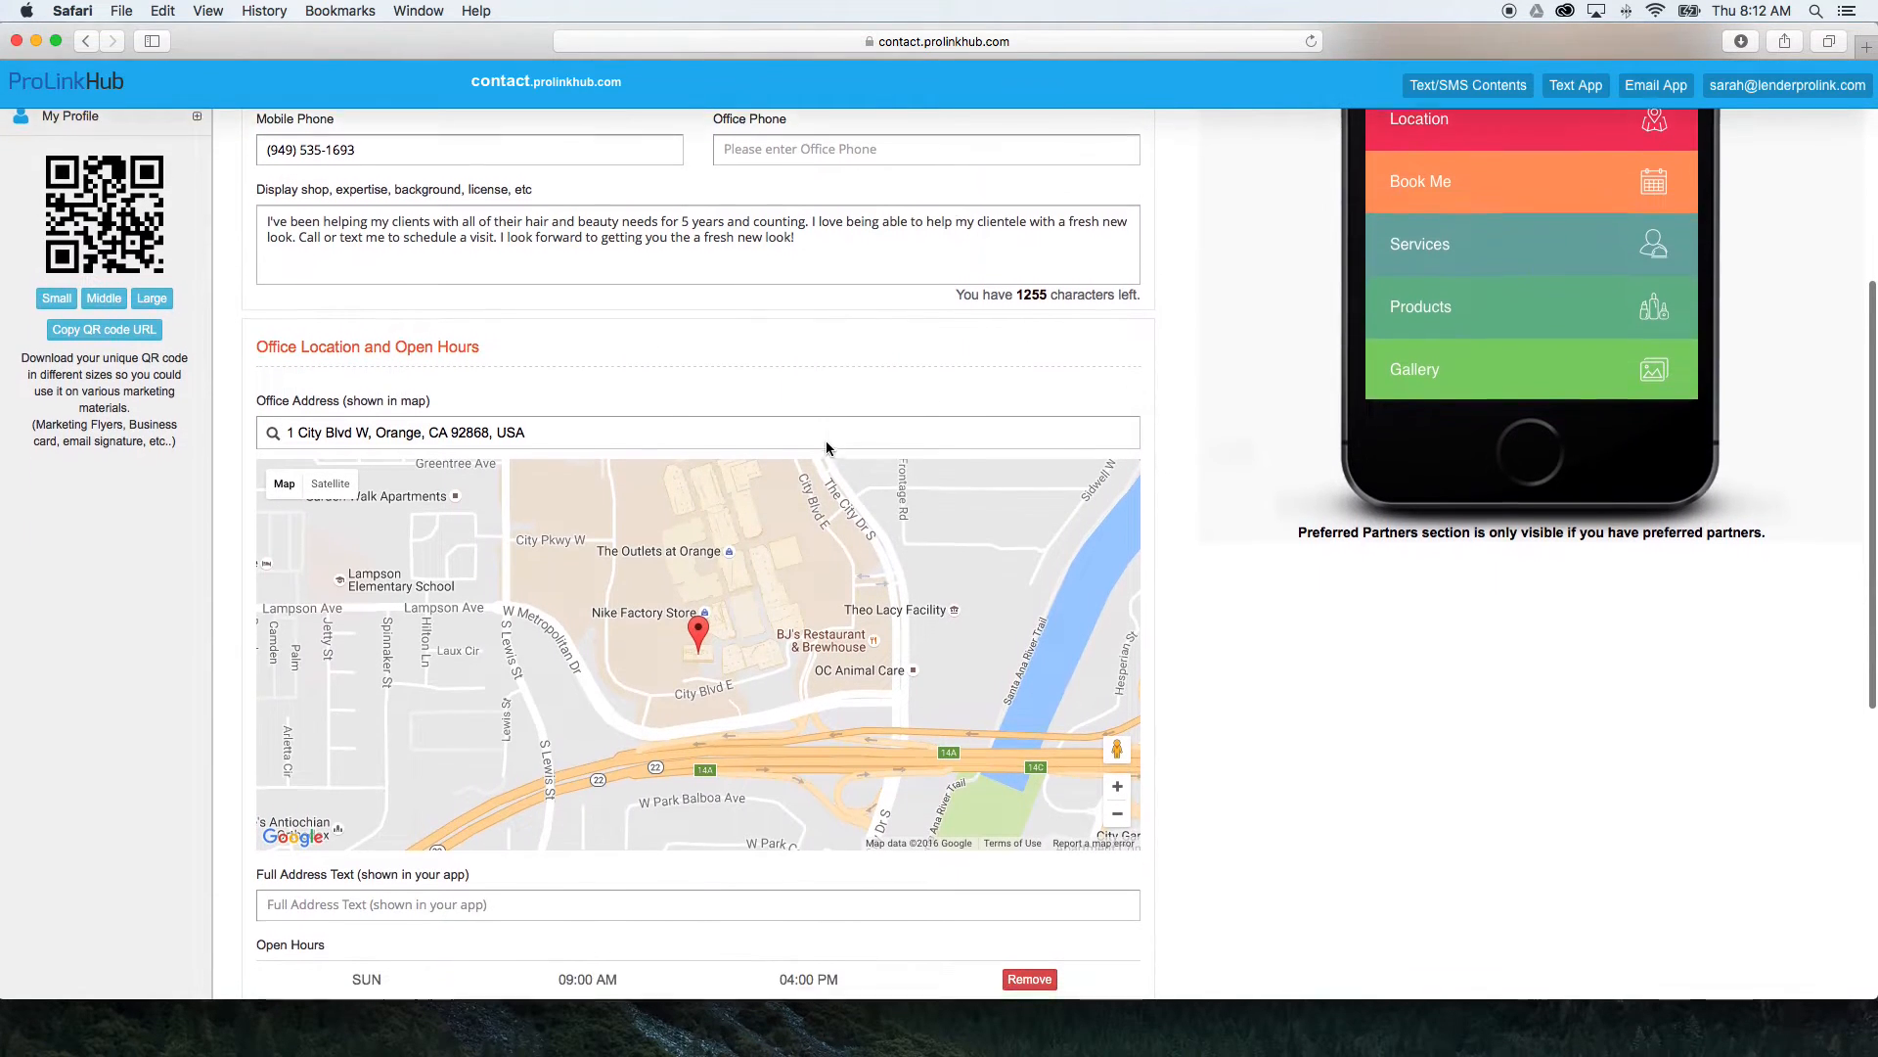
pyautogui.scroll(-9, 825, 441)
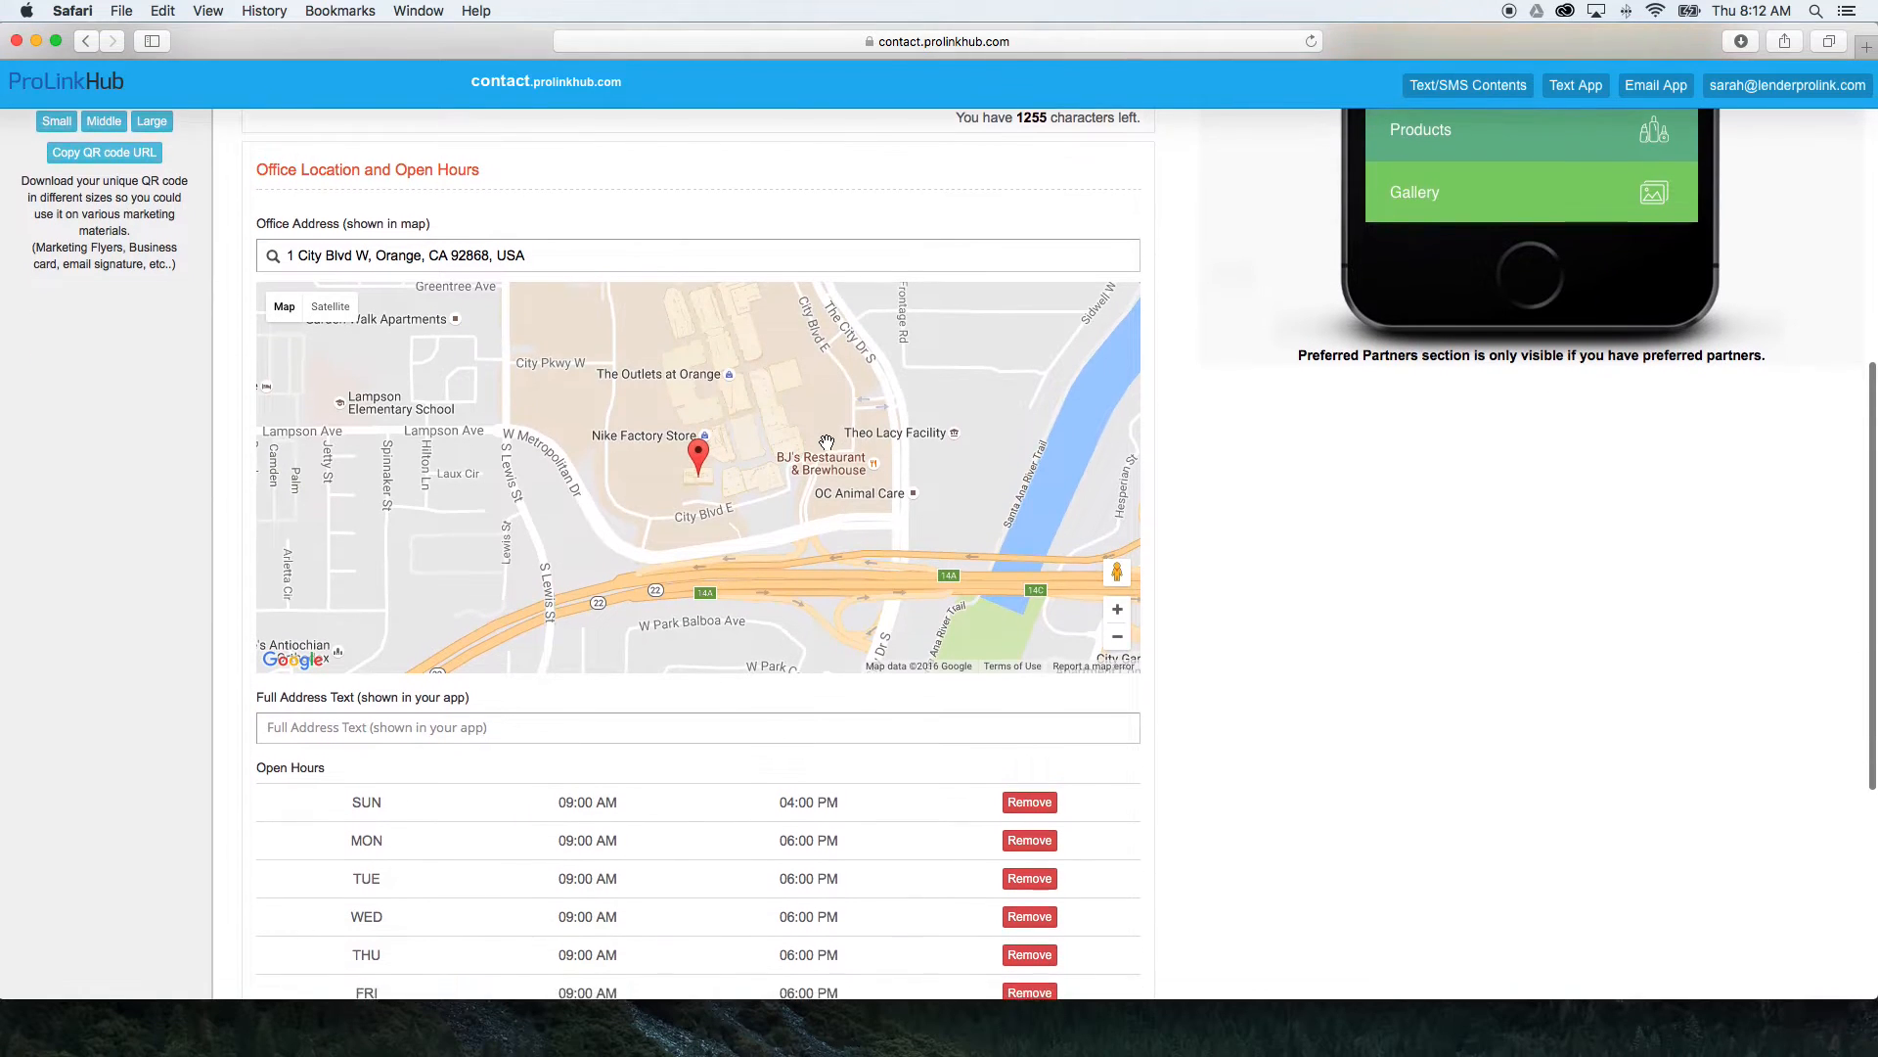
pyautogui.scroll(-9, 827, 441)
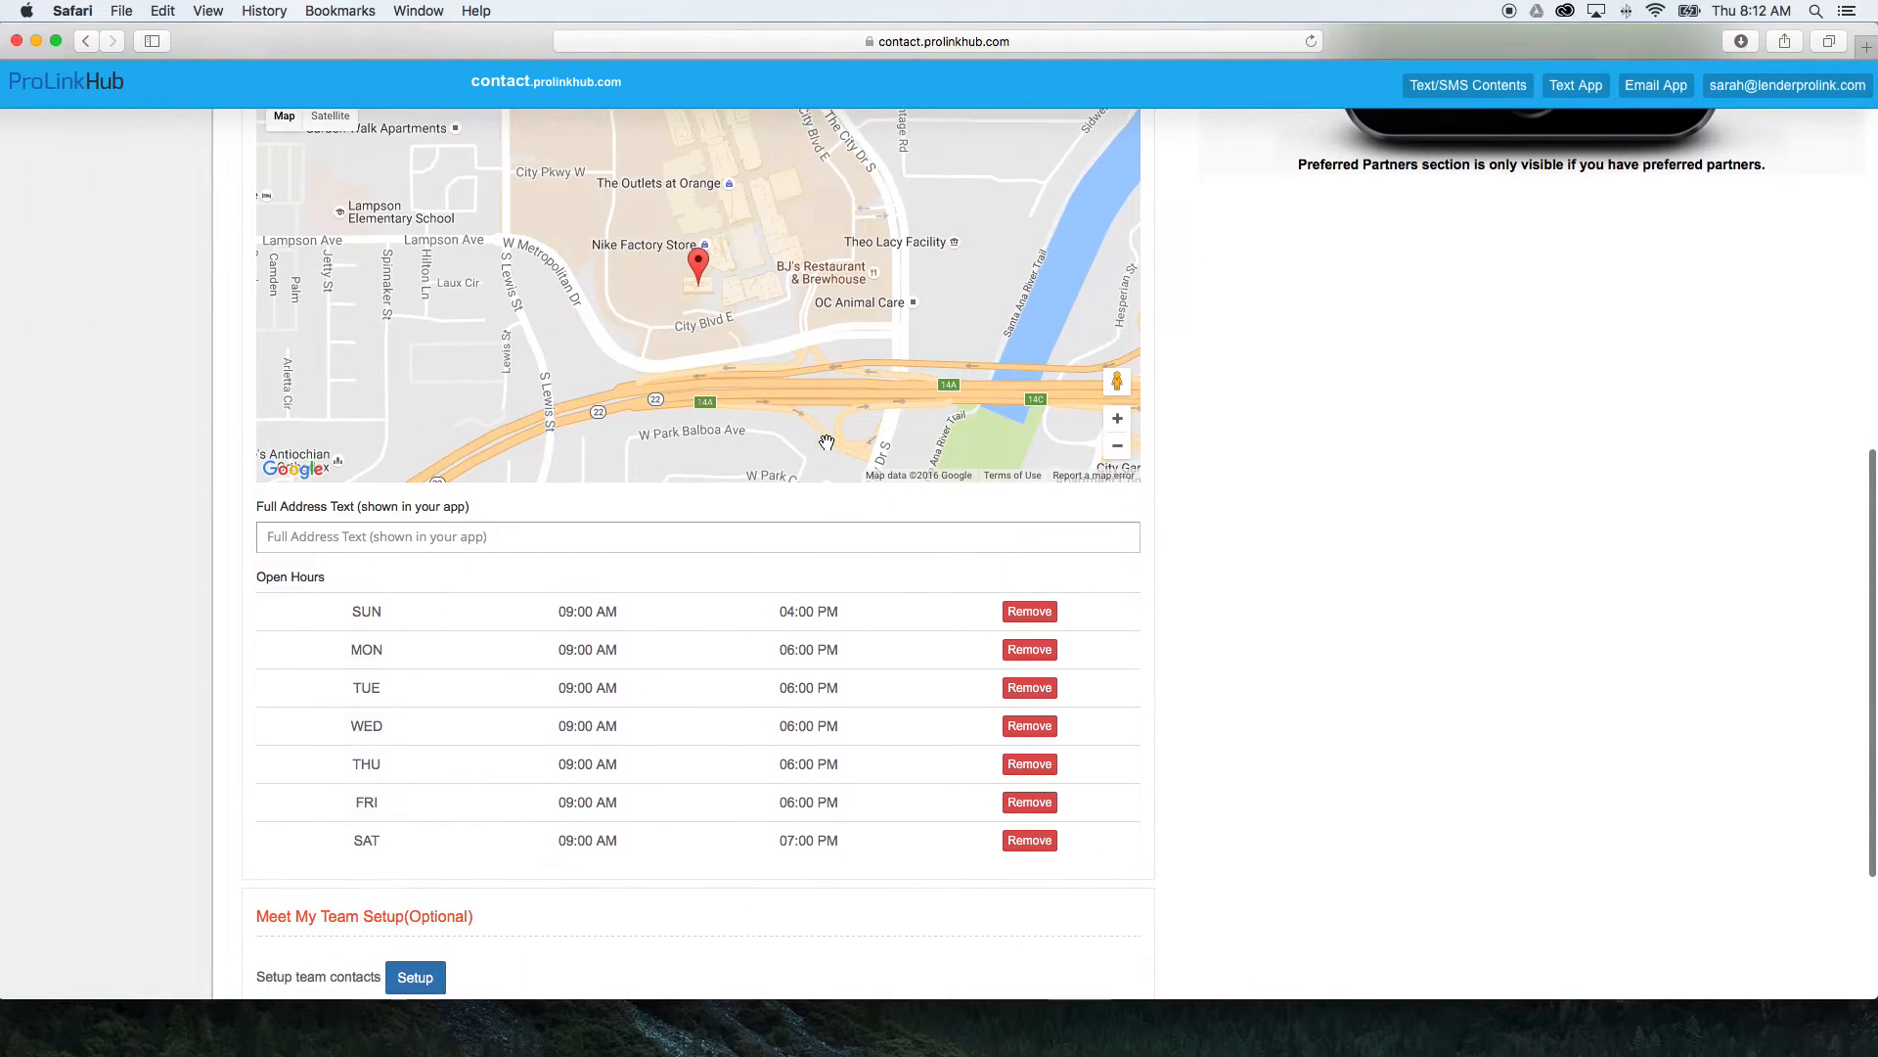
pyautogui.scroll(-5, 827, 441)
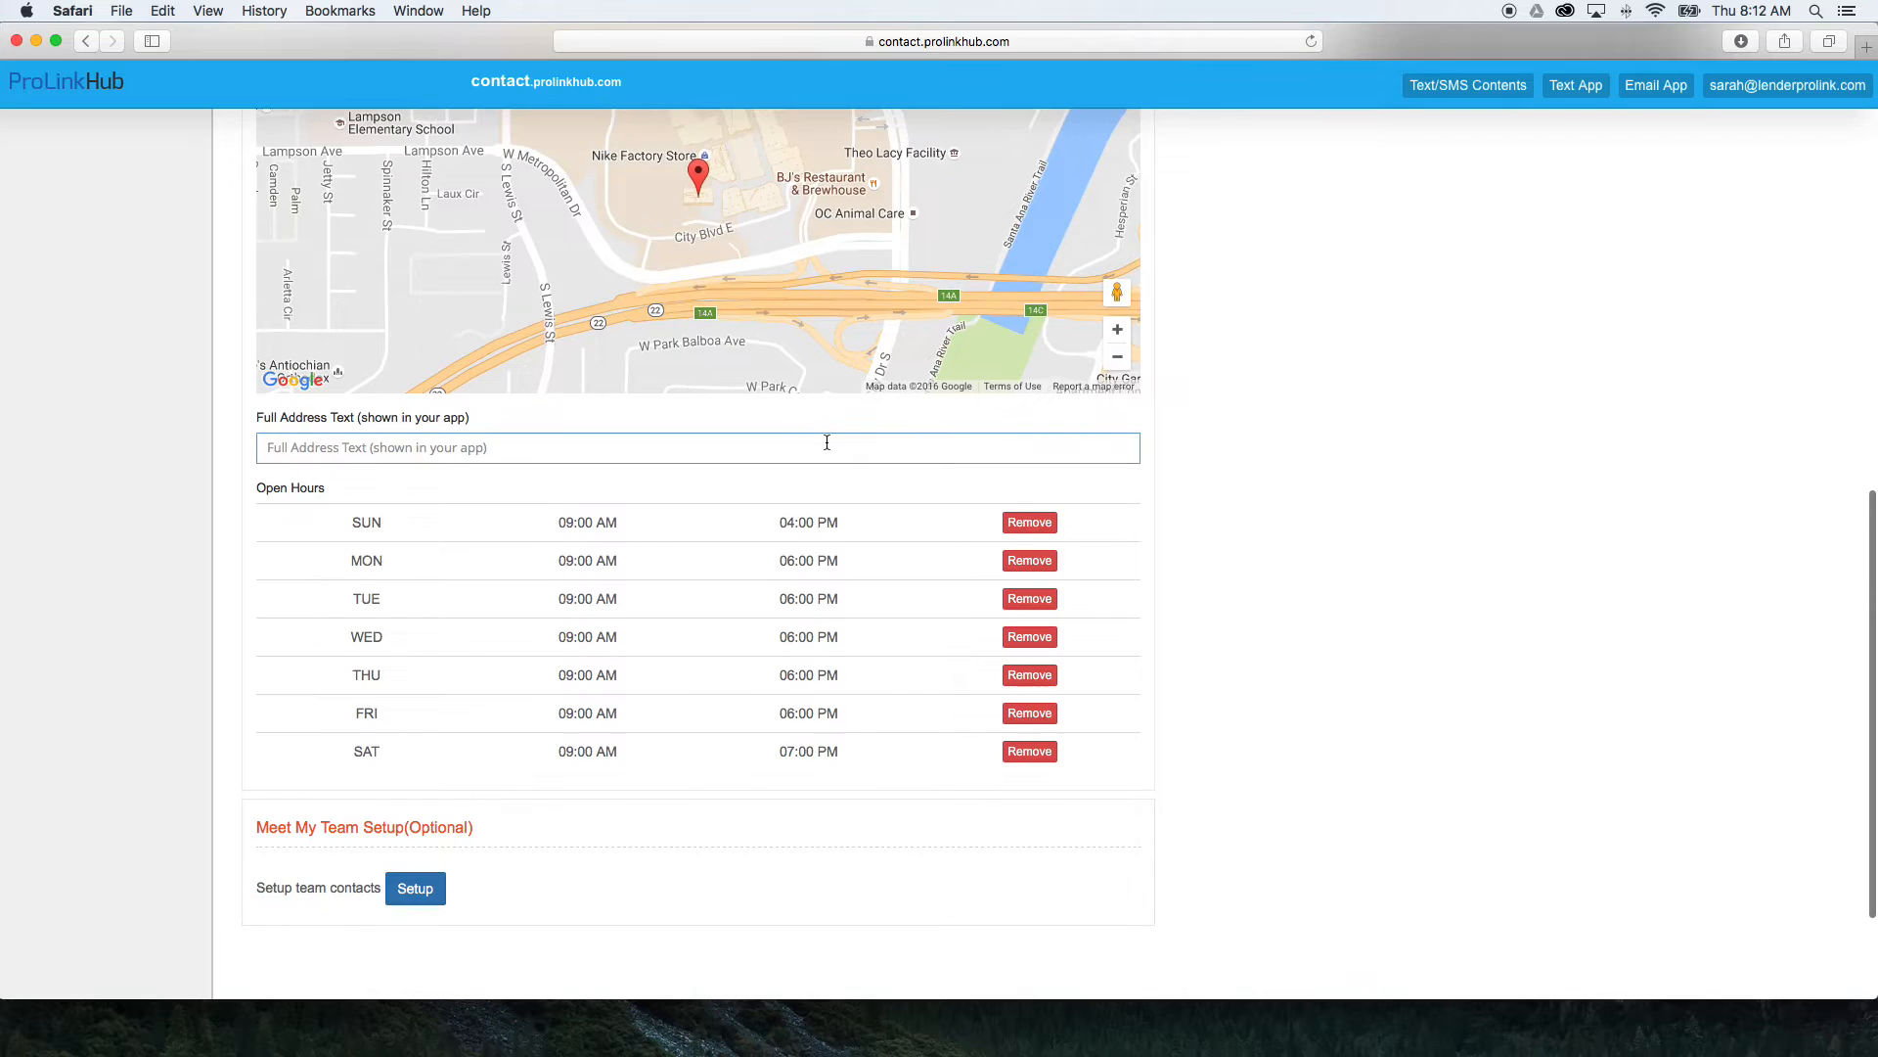
pyautogui.scroll(-1, 827, 443)
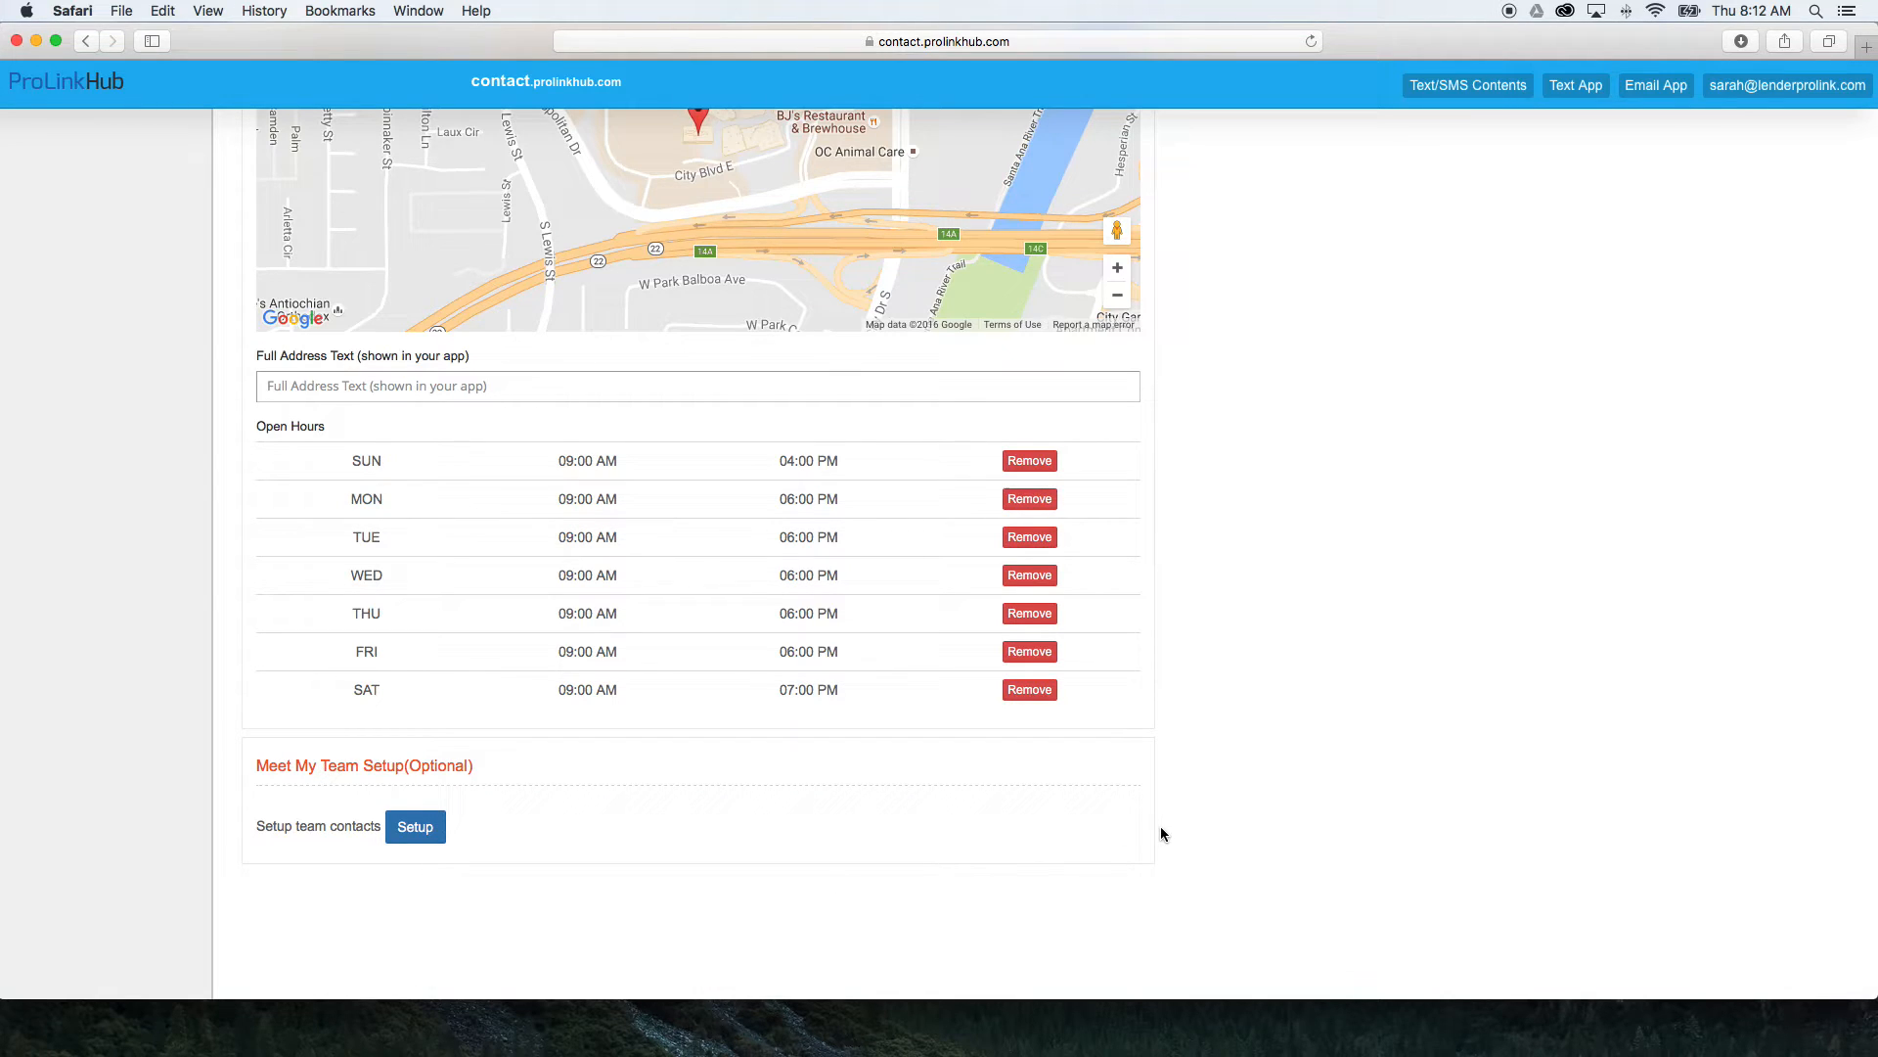
# Save the Personal Info stage and advance to Customize App Appearance.
pyautogui.scroll(2, 1162, 833)
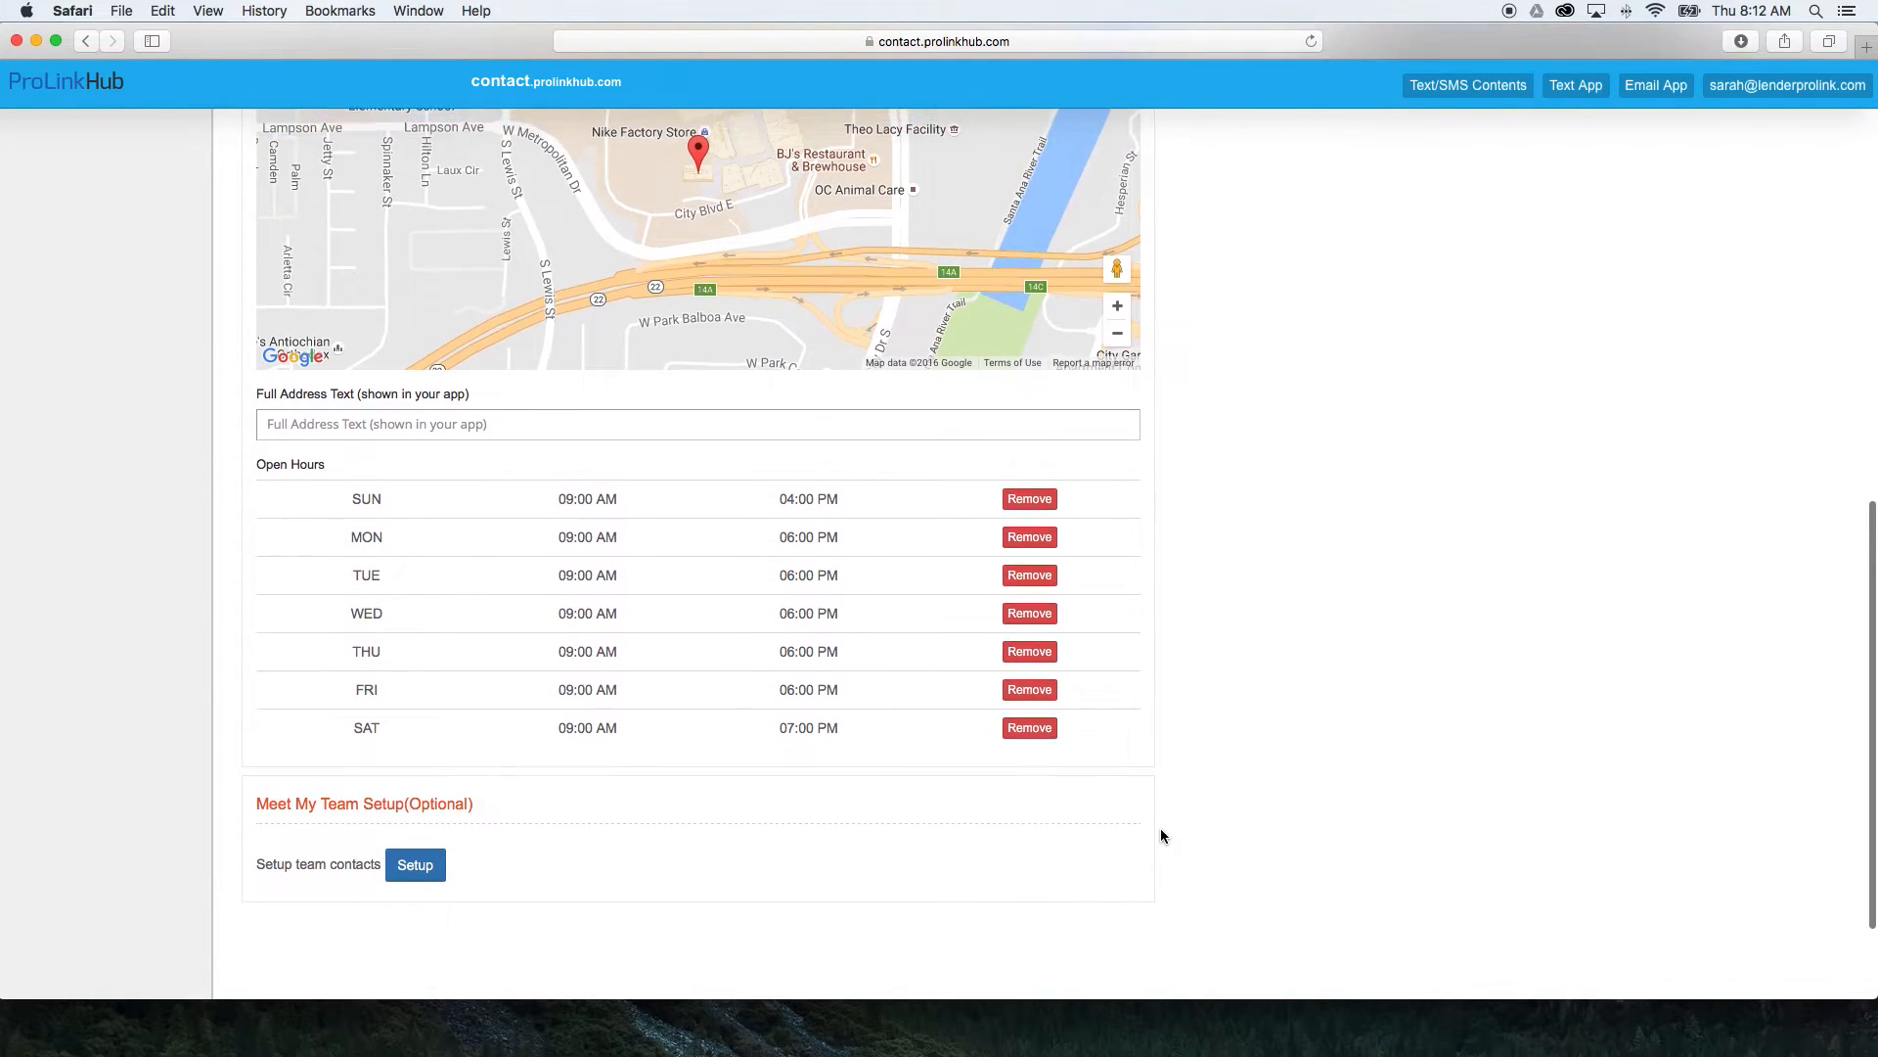
pyautogui.scroll(1, 1162, 833)
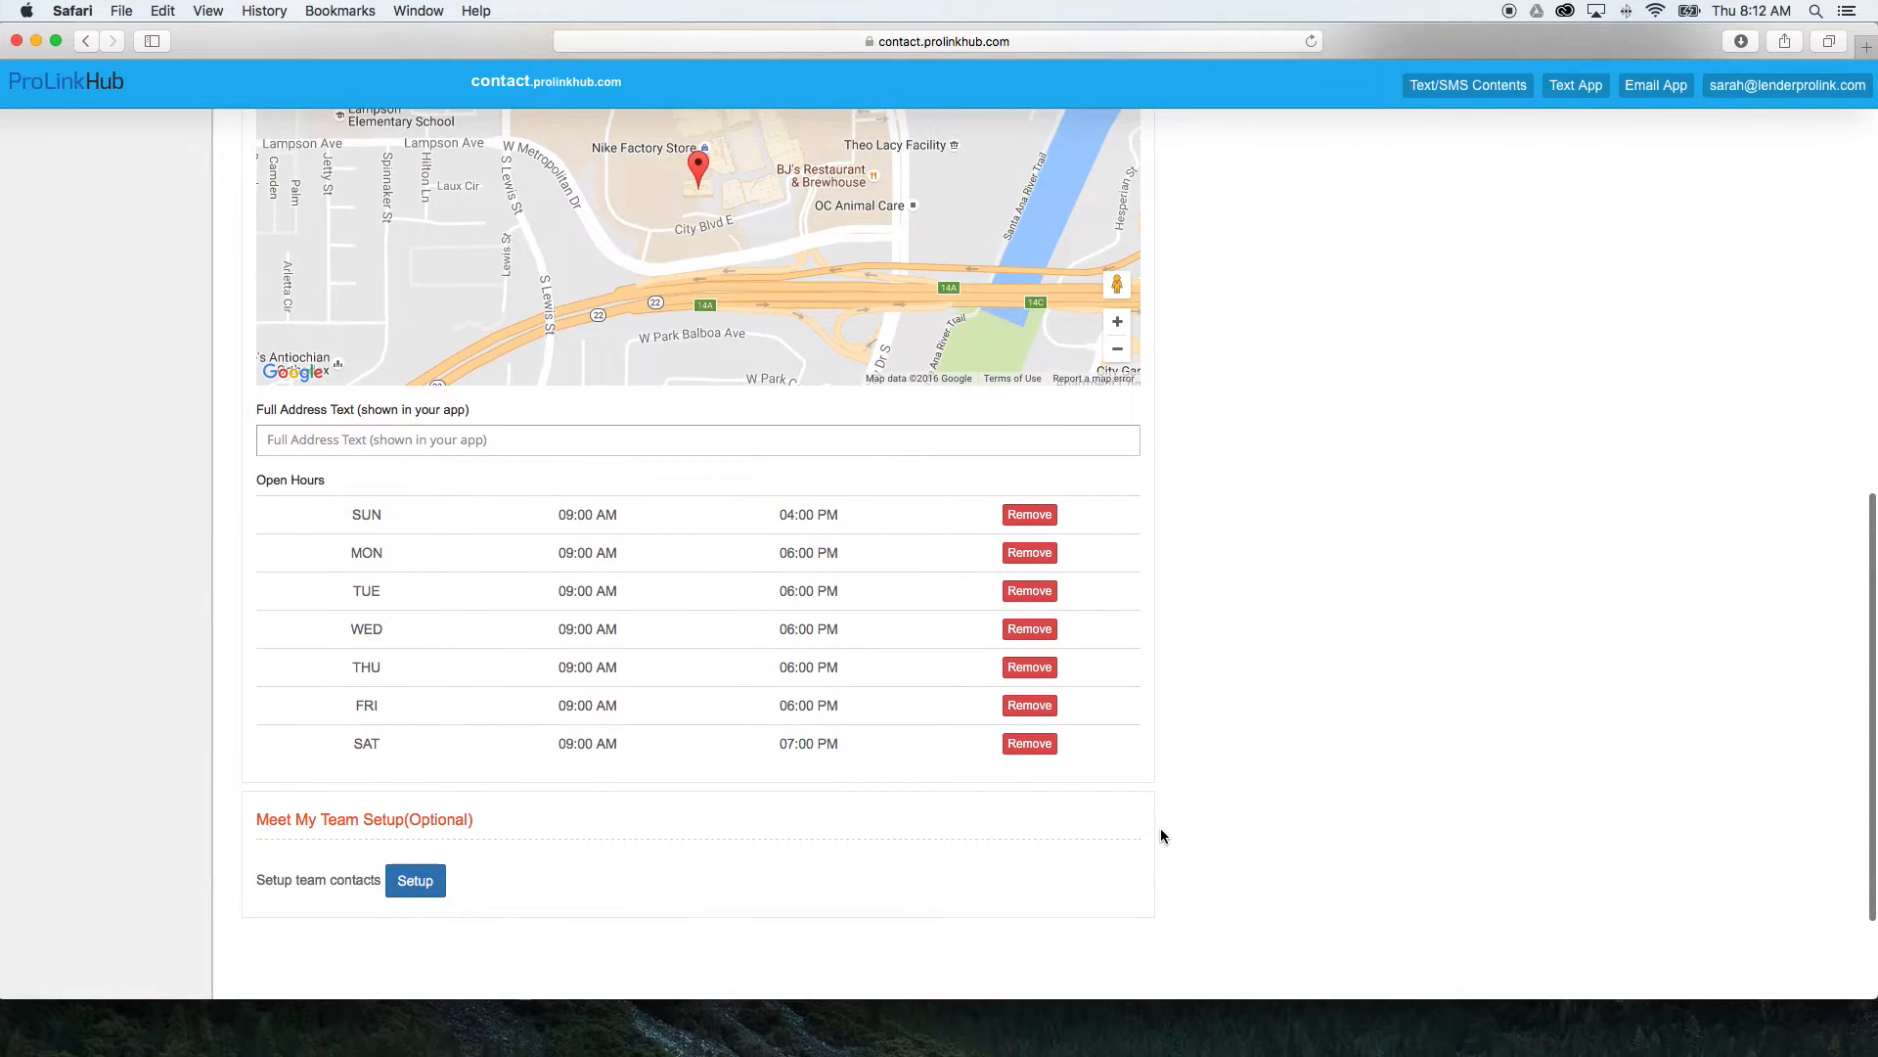
pyautogui.scroll(10, 1161, 830)
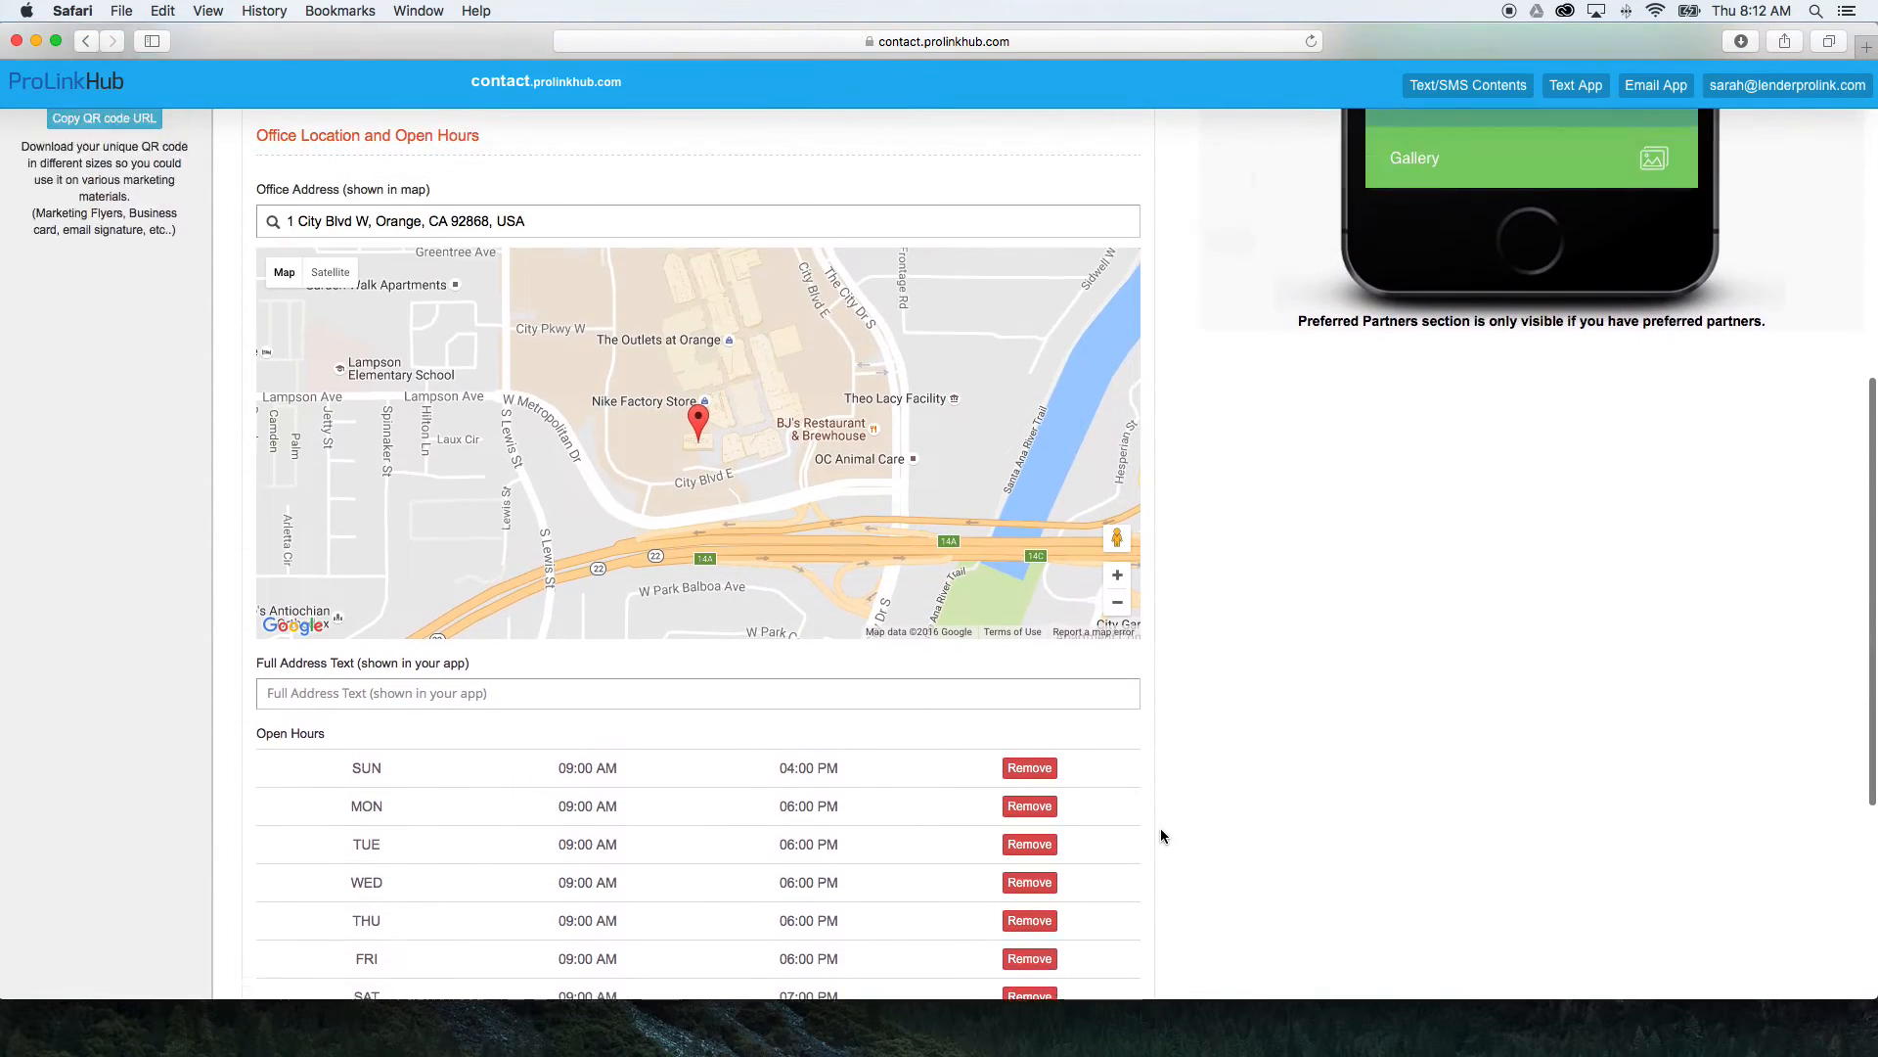
pyautogui.scroll(9, 1160, 828)
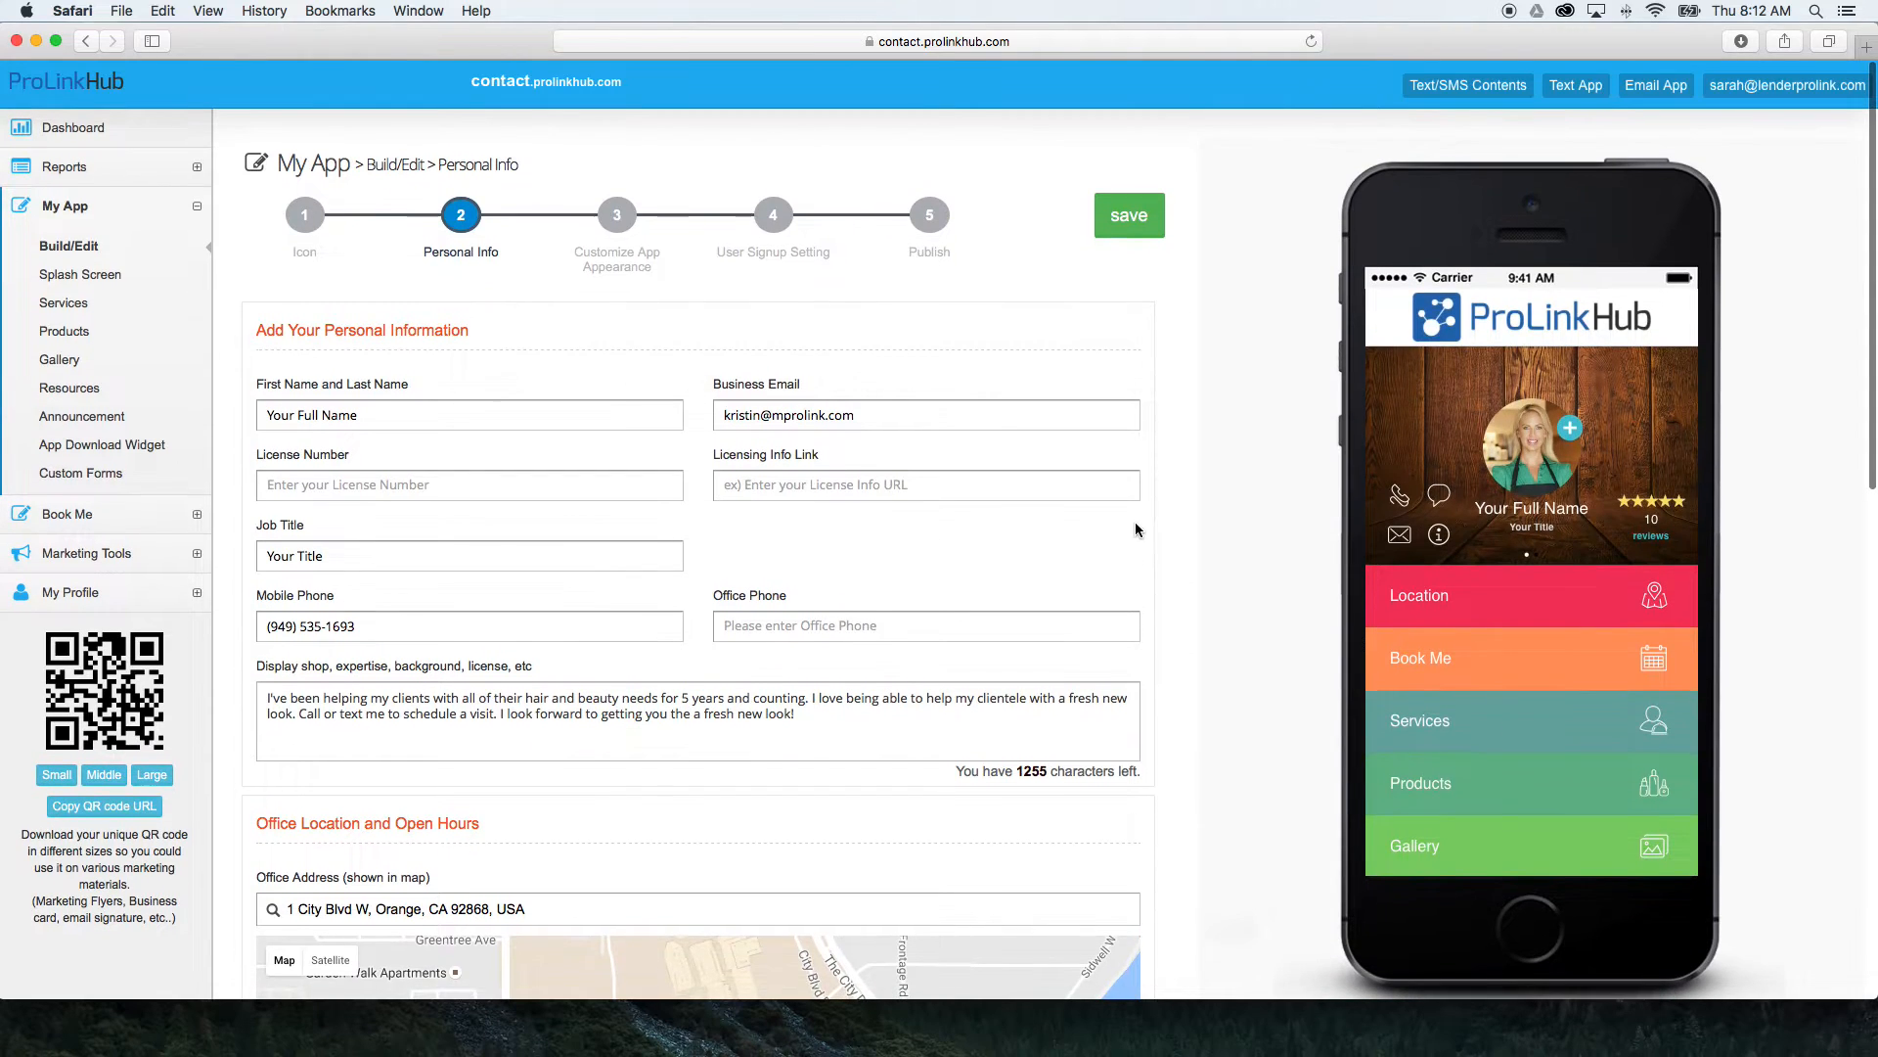
pyautogui.click(1130, 221)
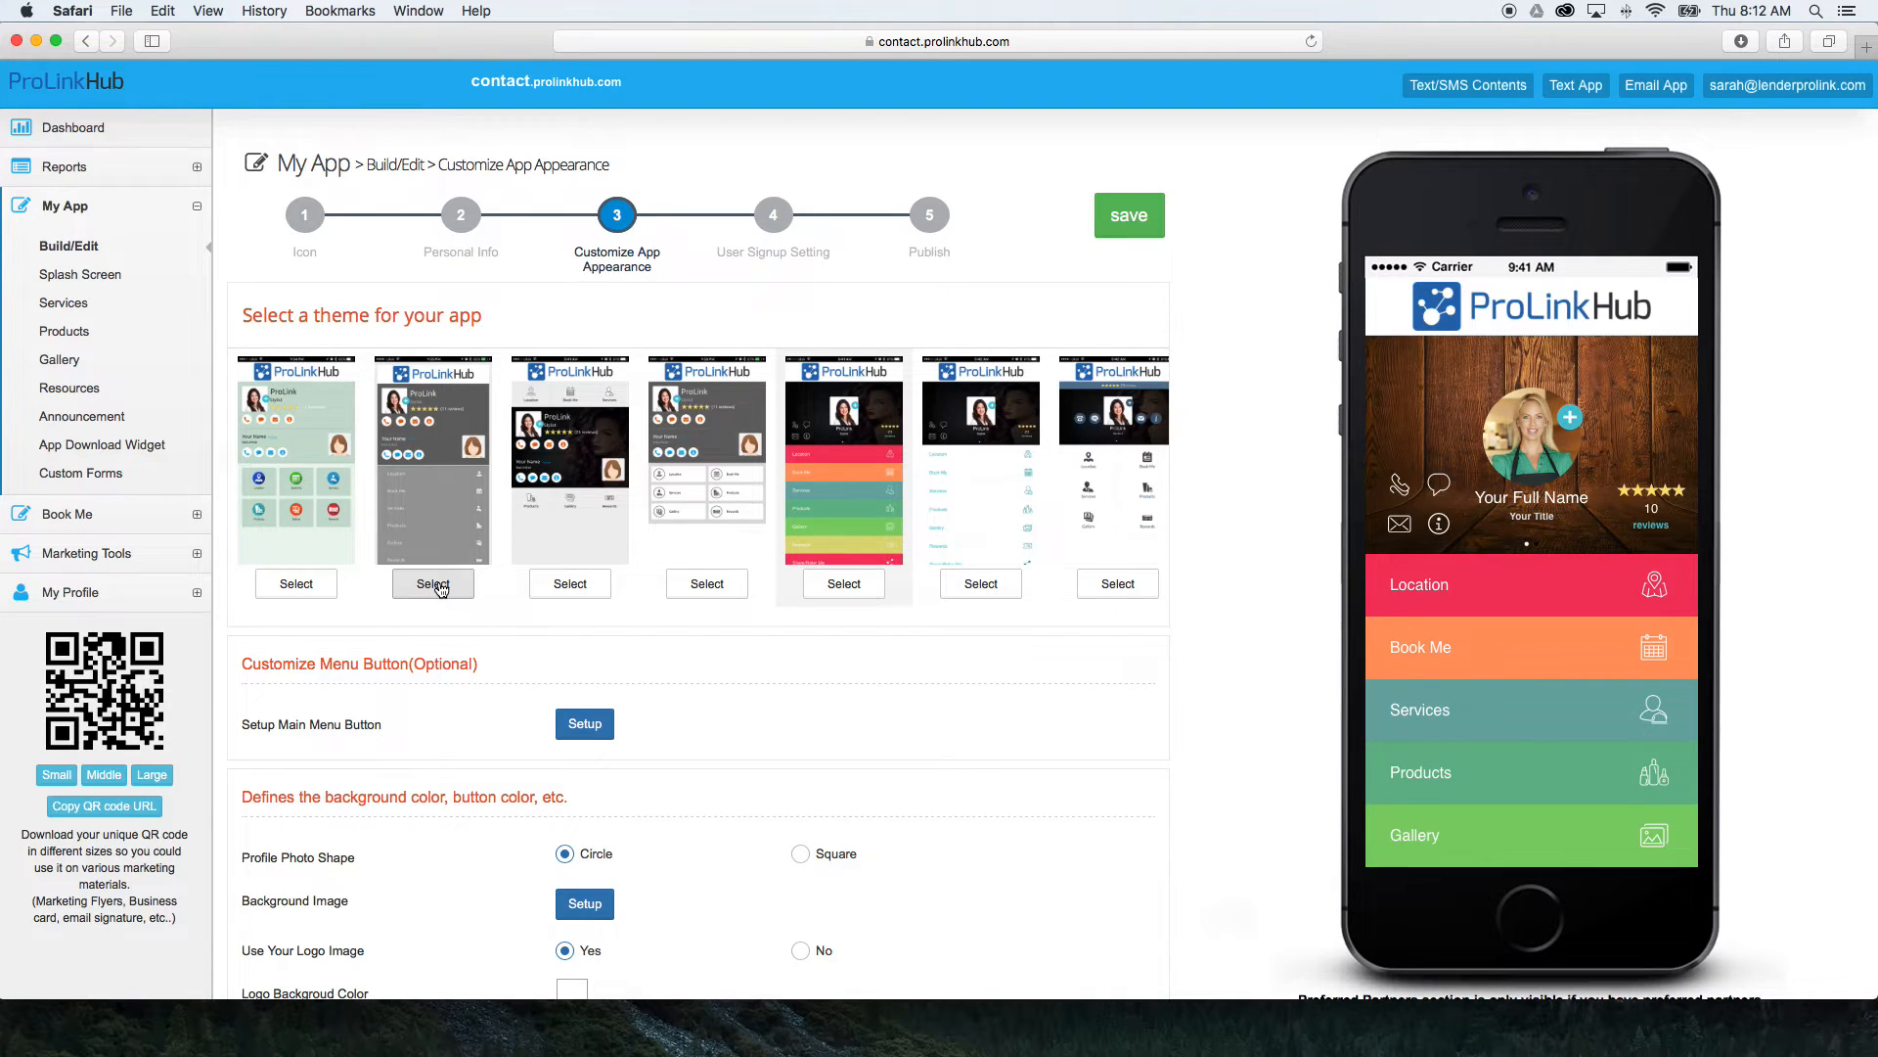
# Preview the second, third and fourth app themes, and select the fifth theme with the multicoloured menu rows.
pyautogui.click(435, 585)
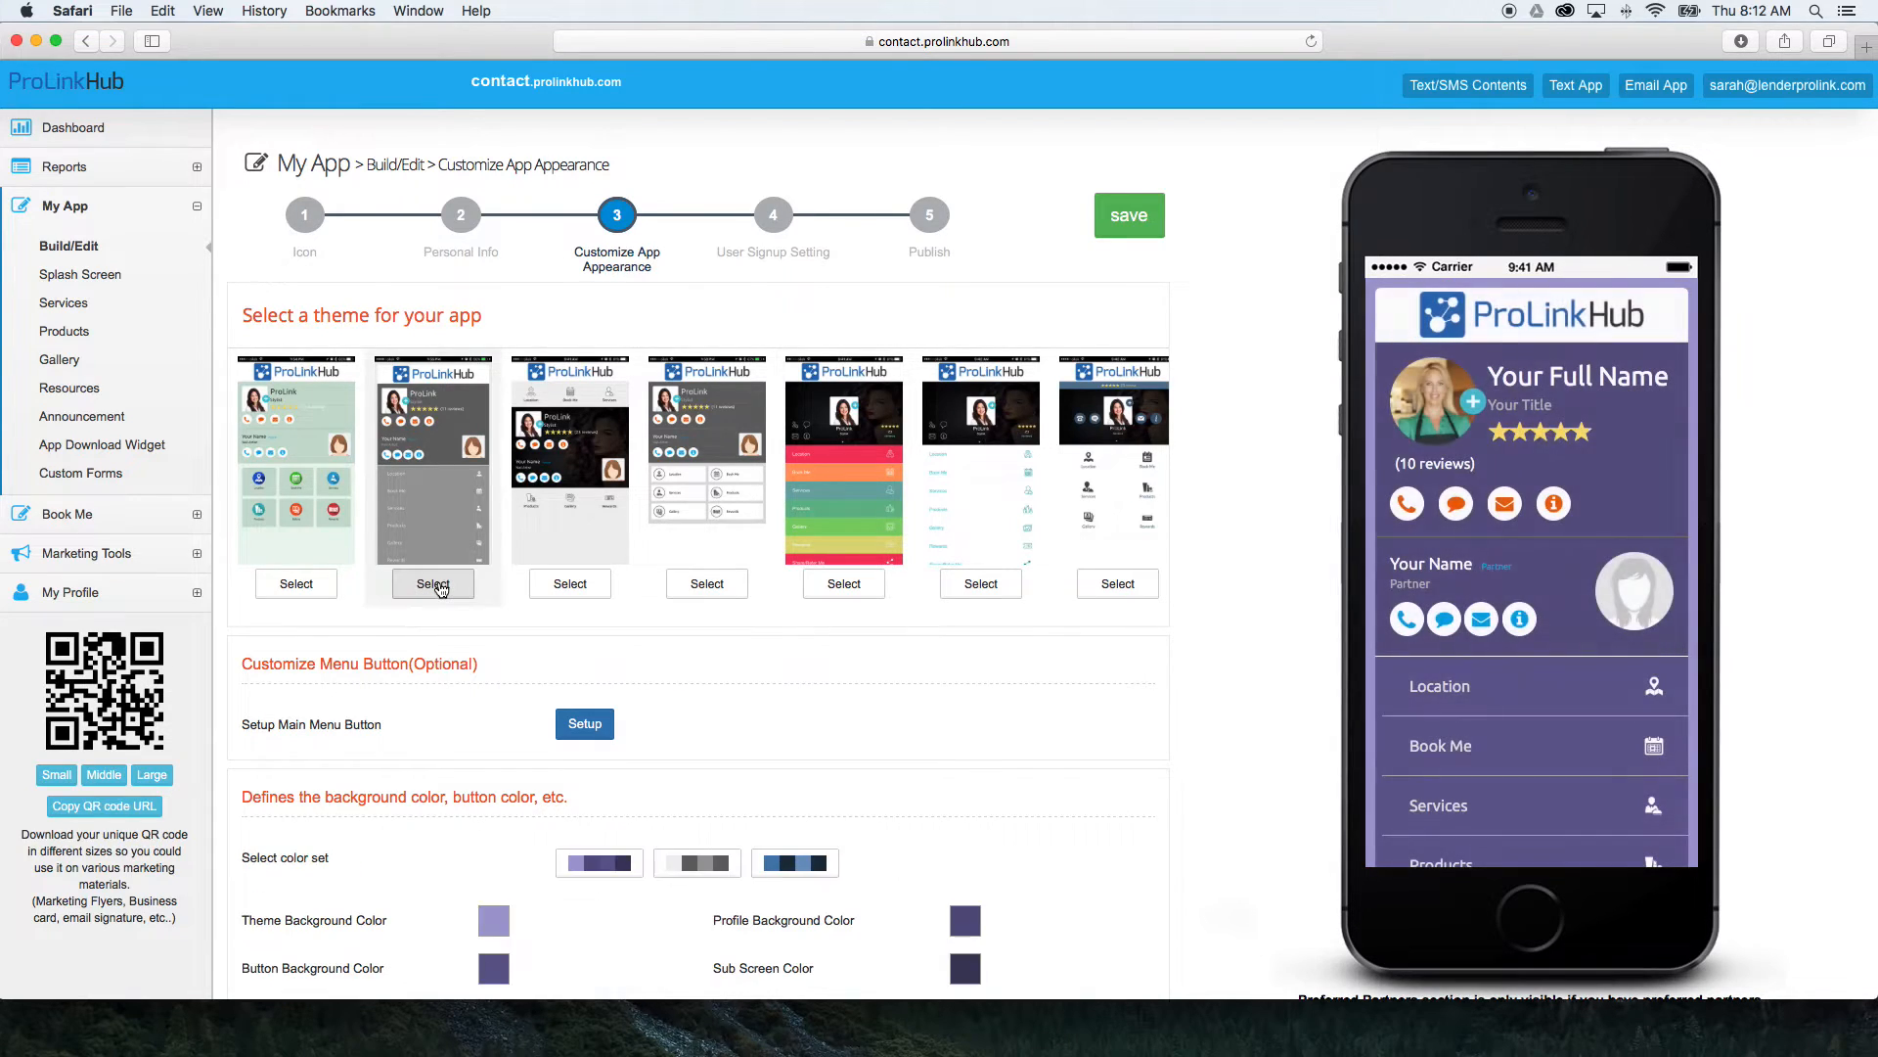
pyautogui.click(572, 587)
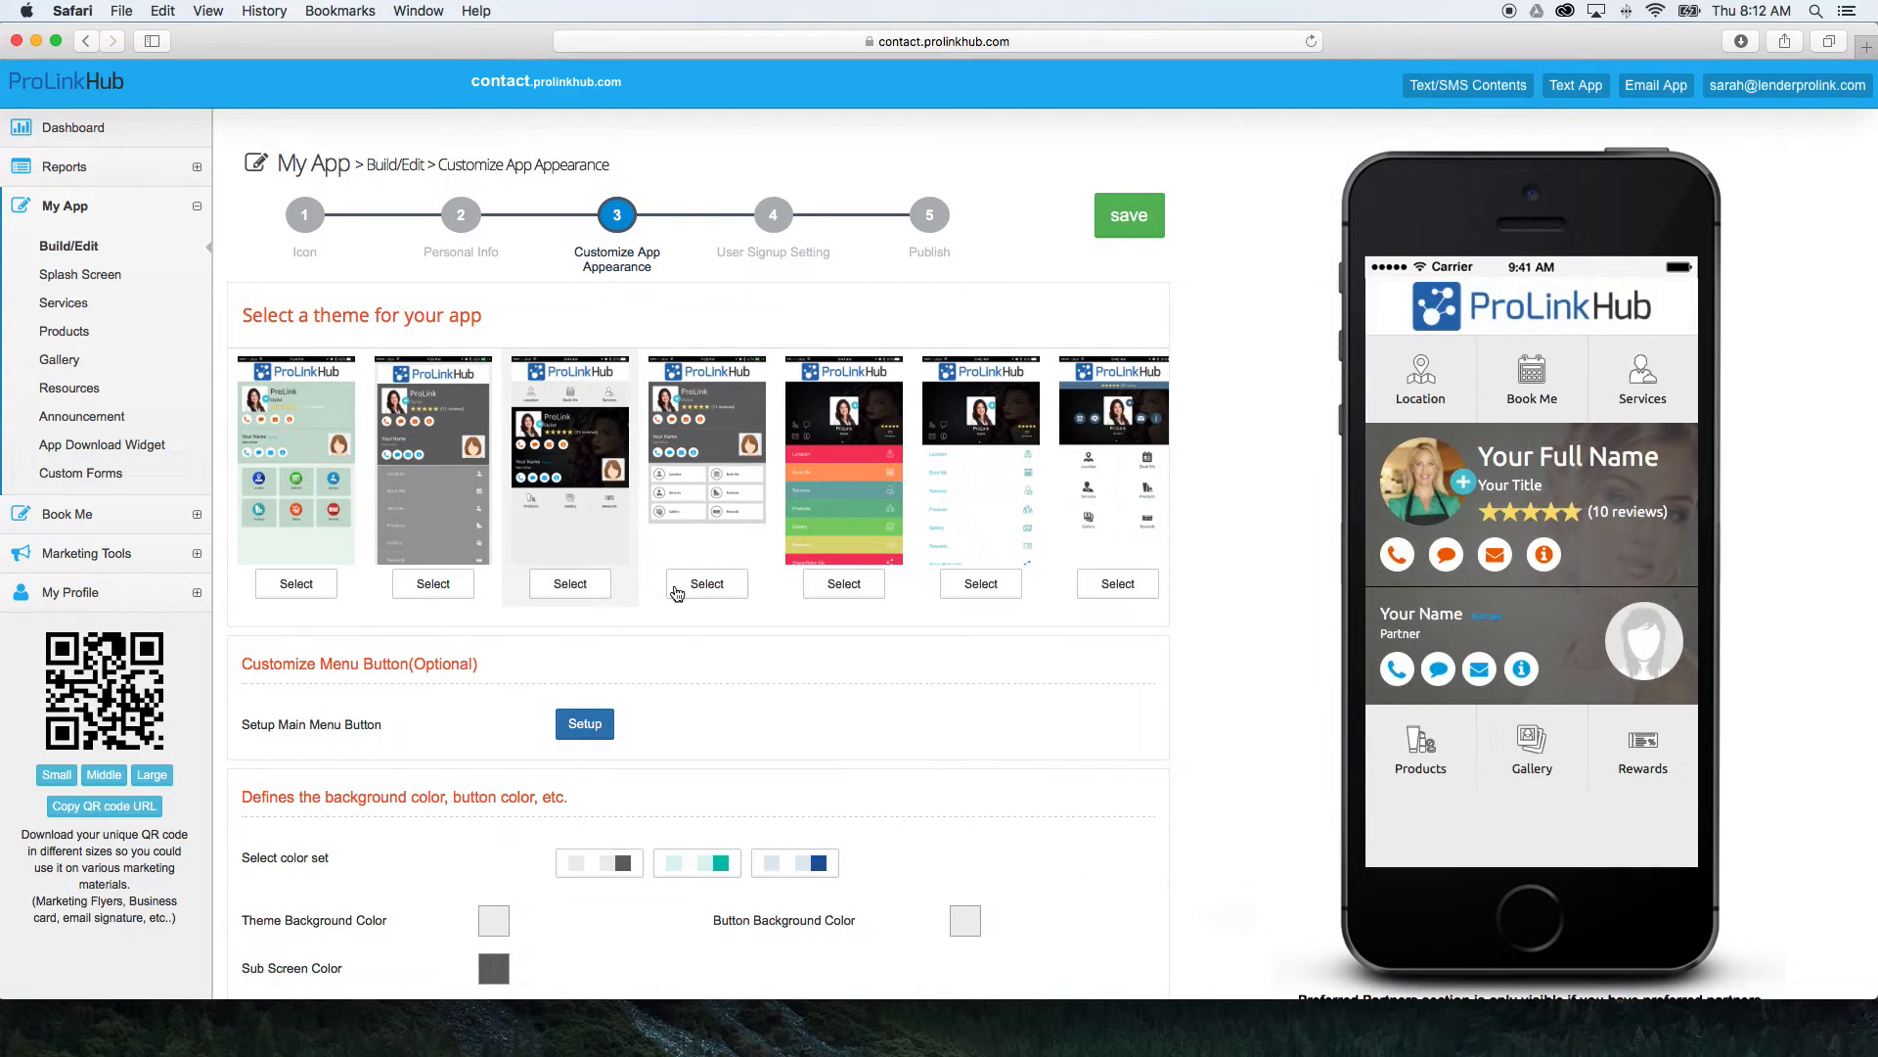
pyautogui.click(706, 587)
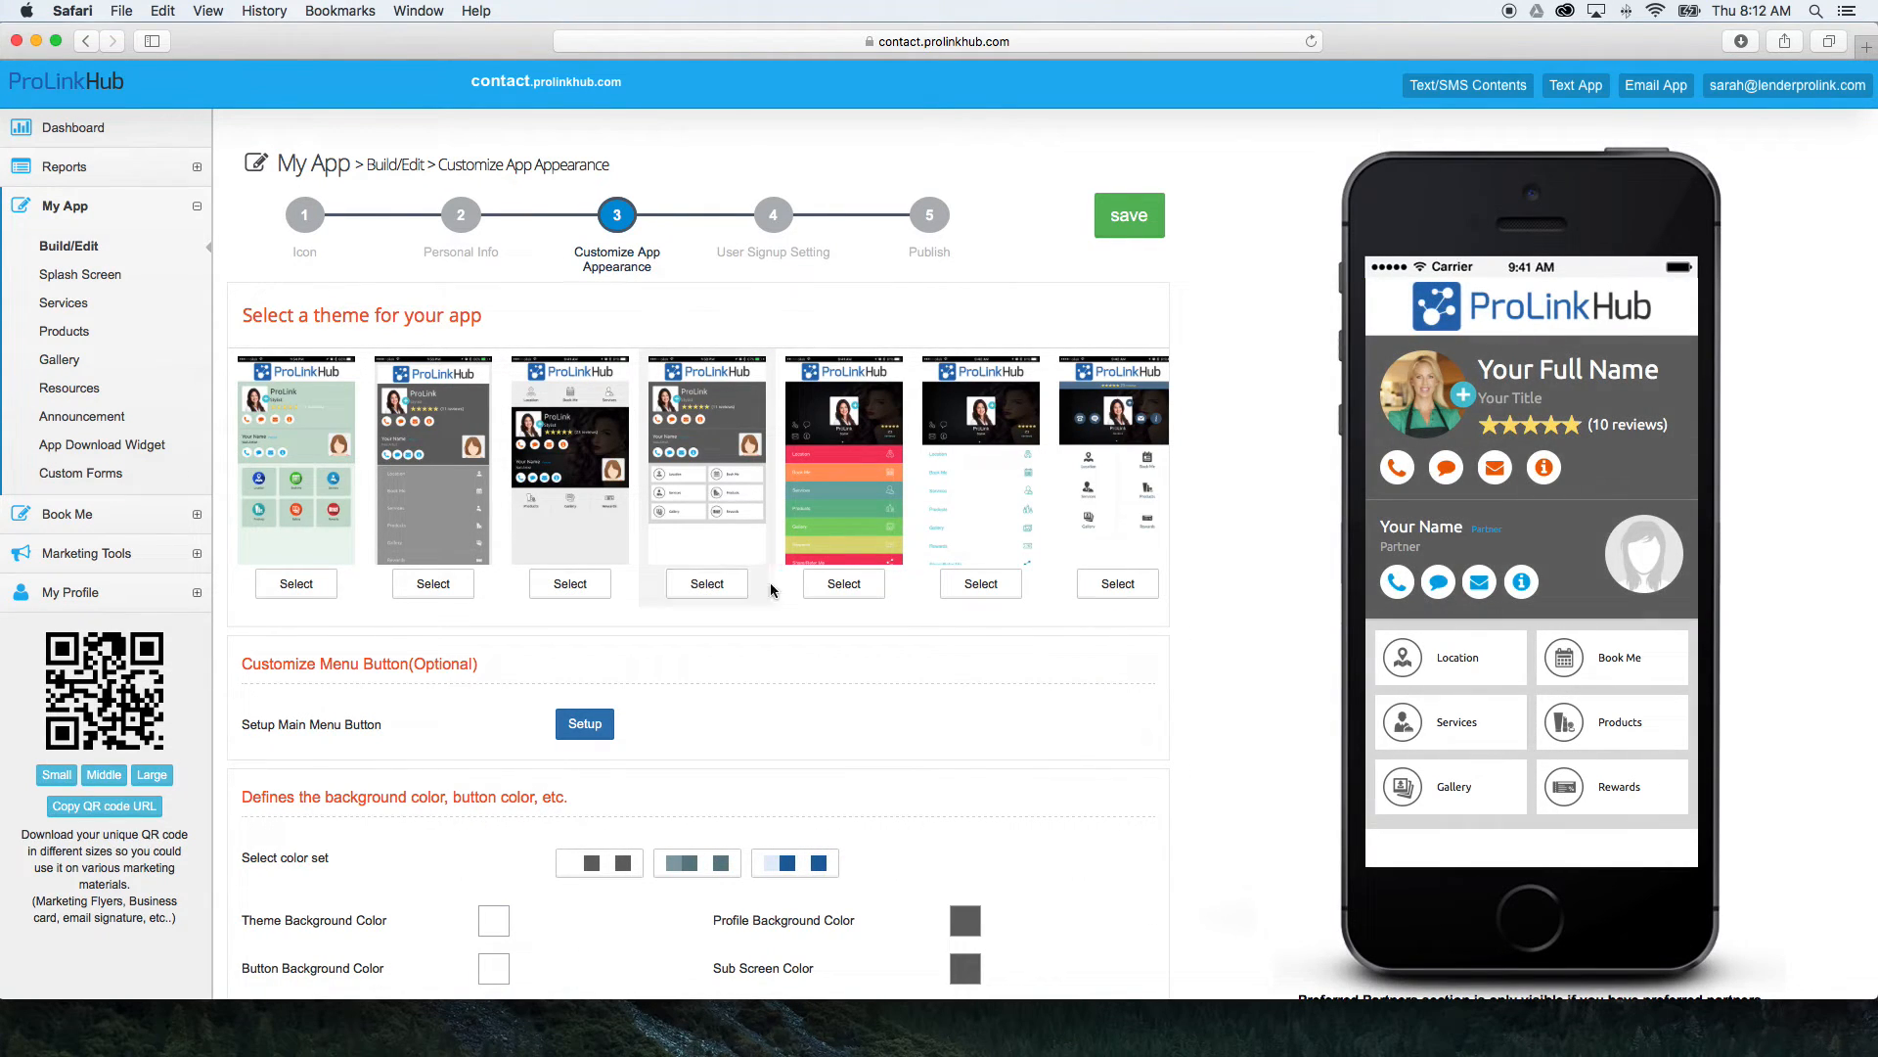
pyautogui.click(845, 585)
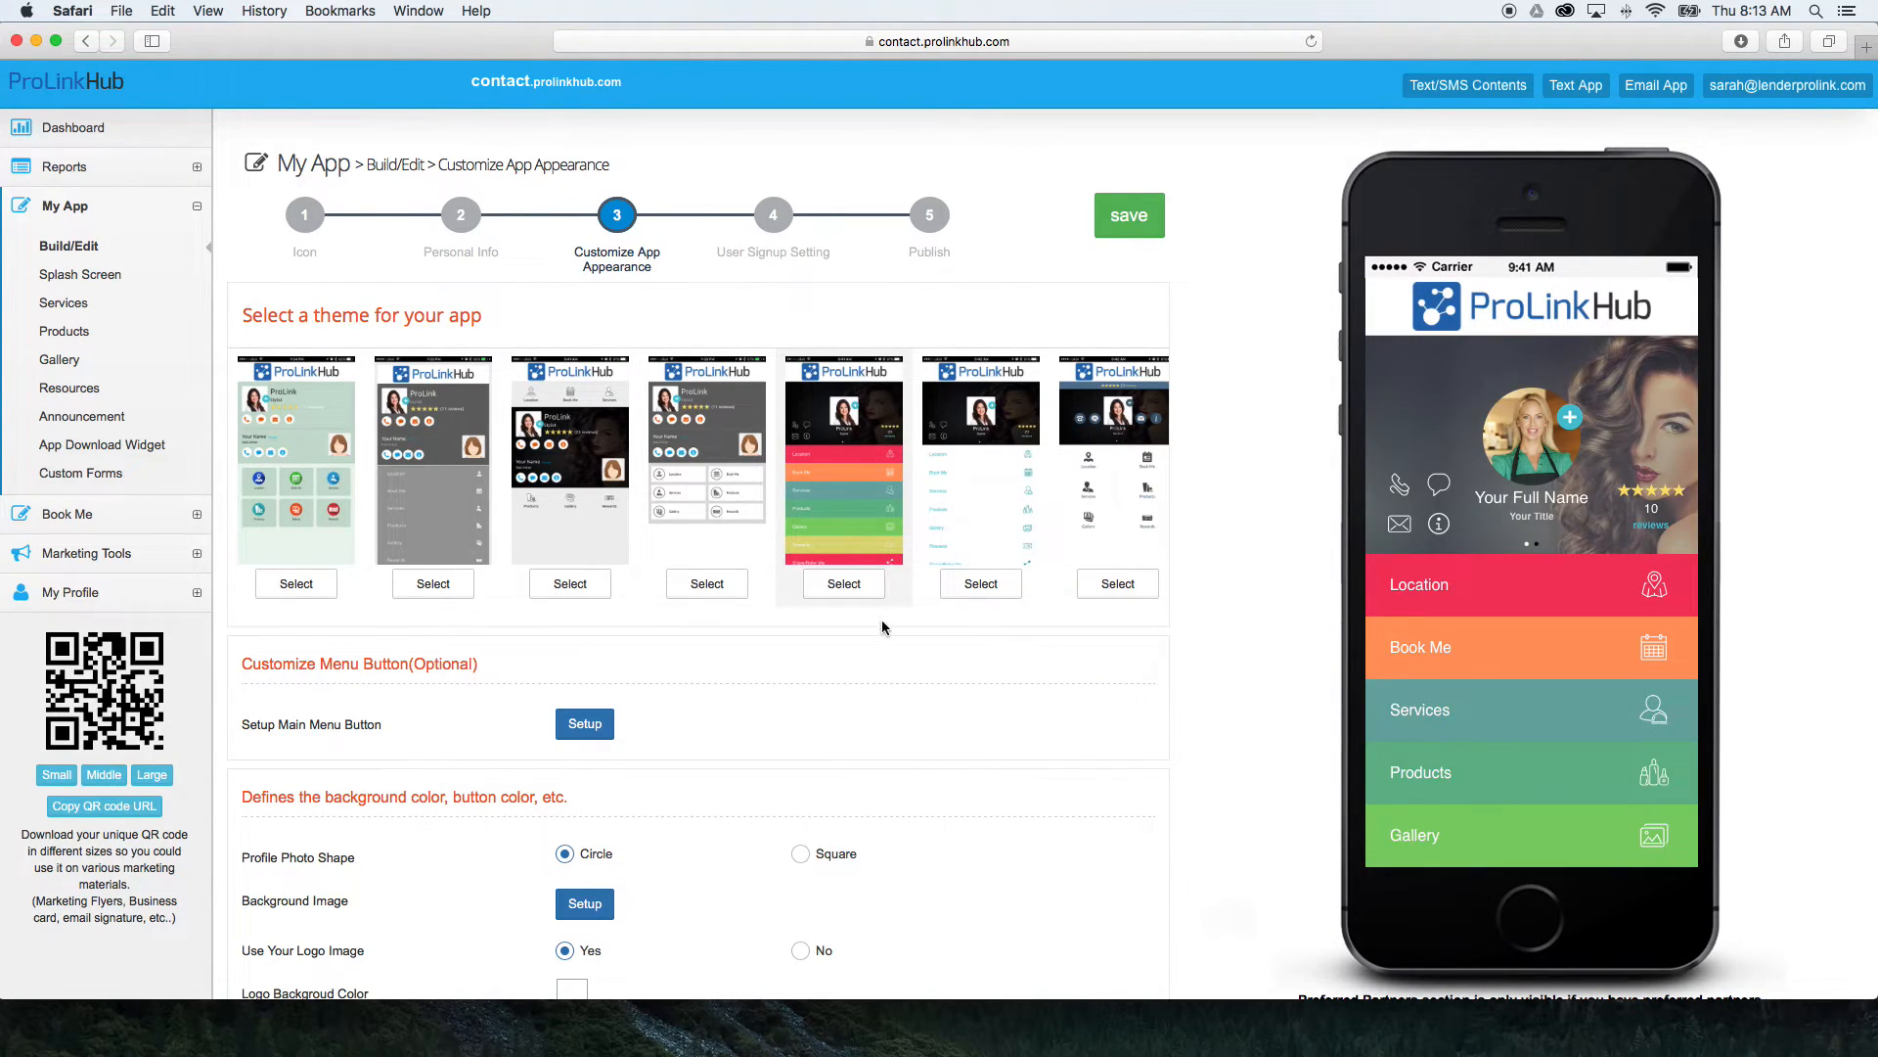
# Rename the Location main menu button to "My Website" without adding a link, and save the button list.
pyautogui.scroll(-1, 883, 628)
pyautogui.scroll(-1, 882, 627)
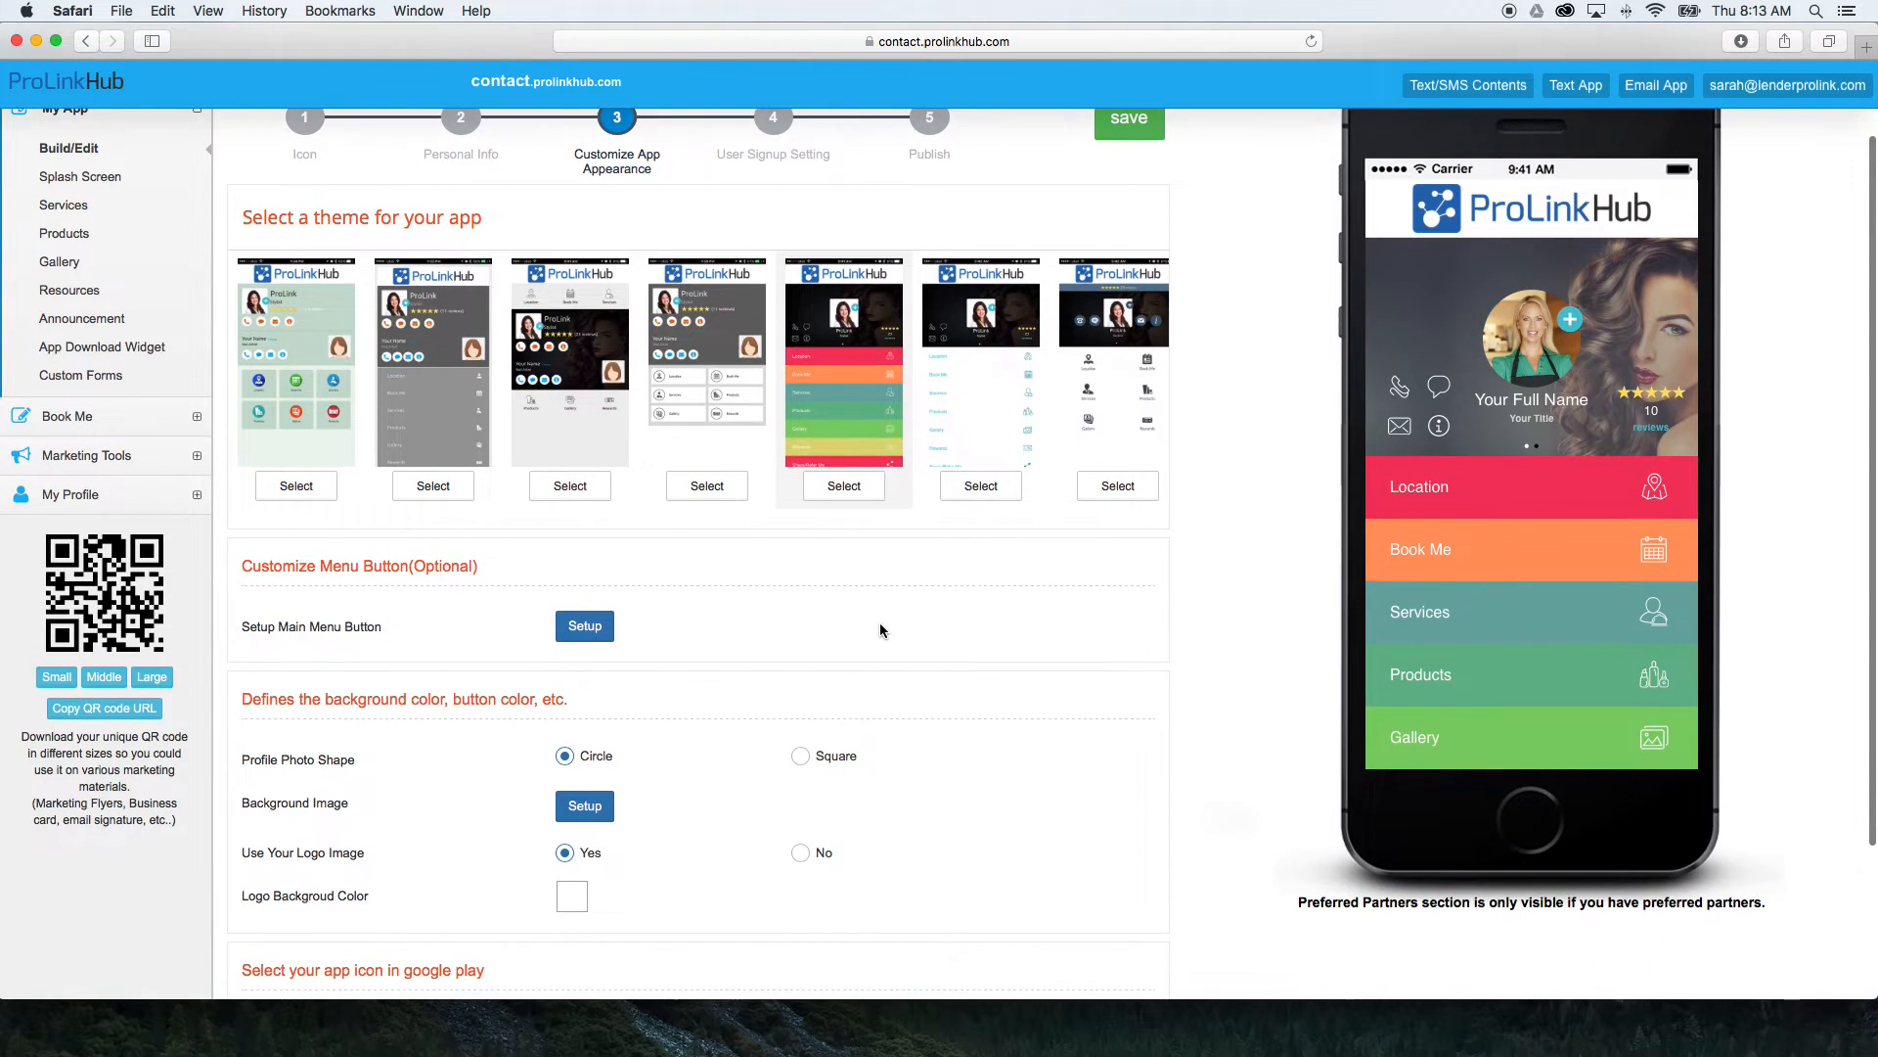
pyautogui.click(586, 631)
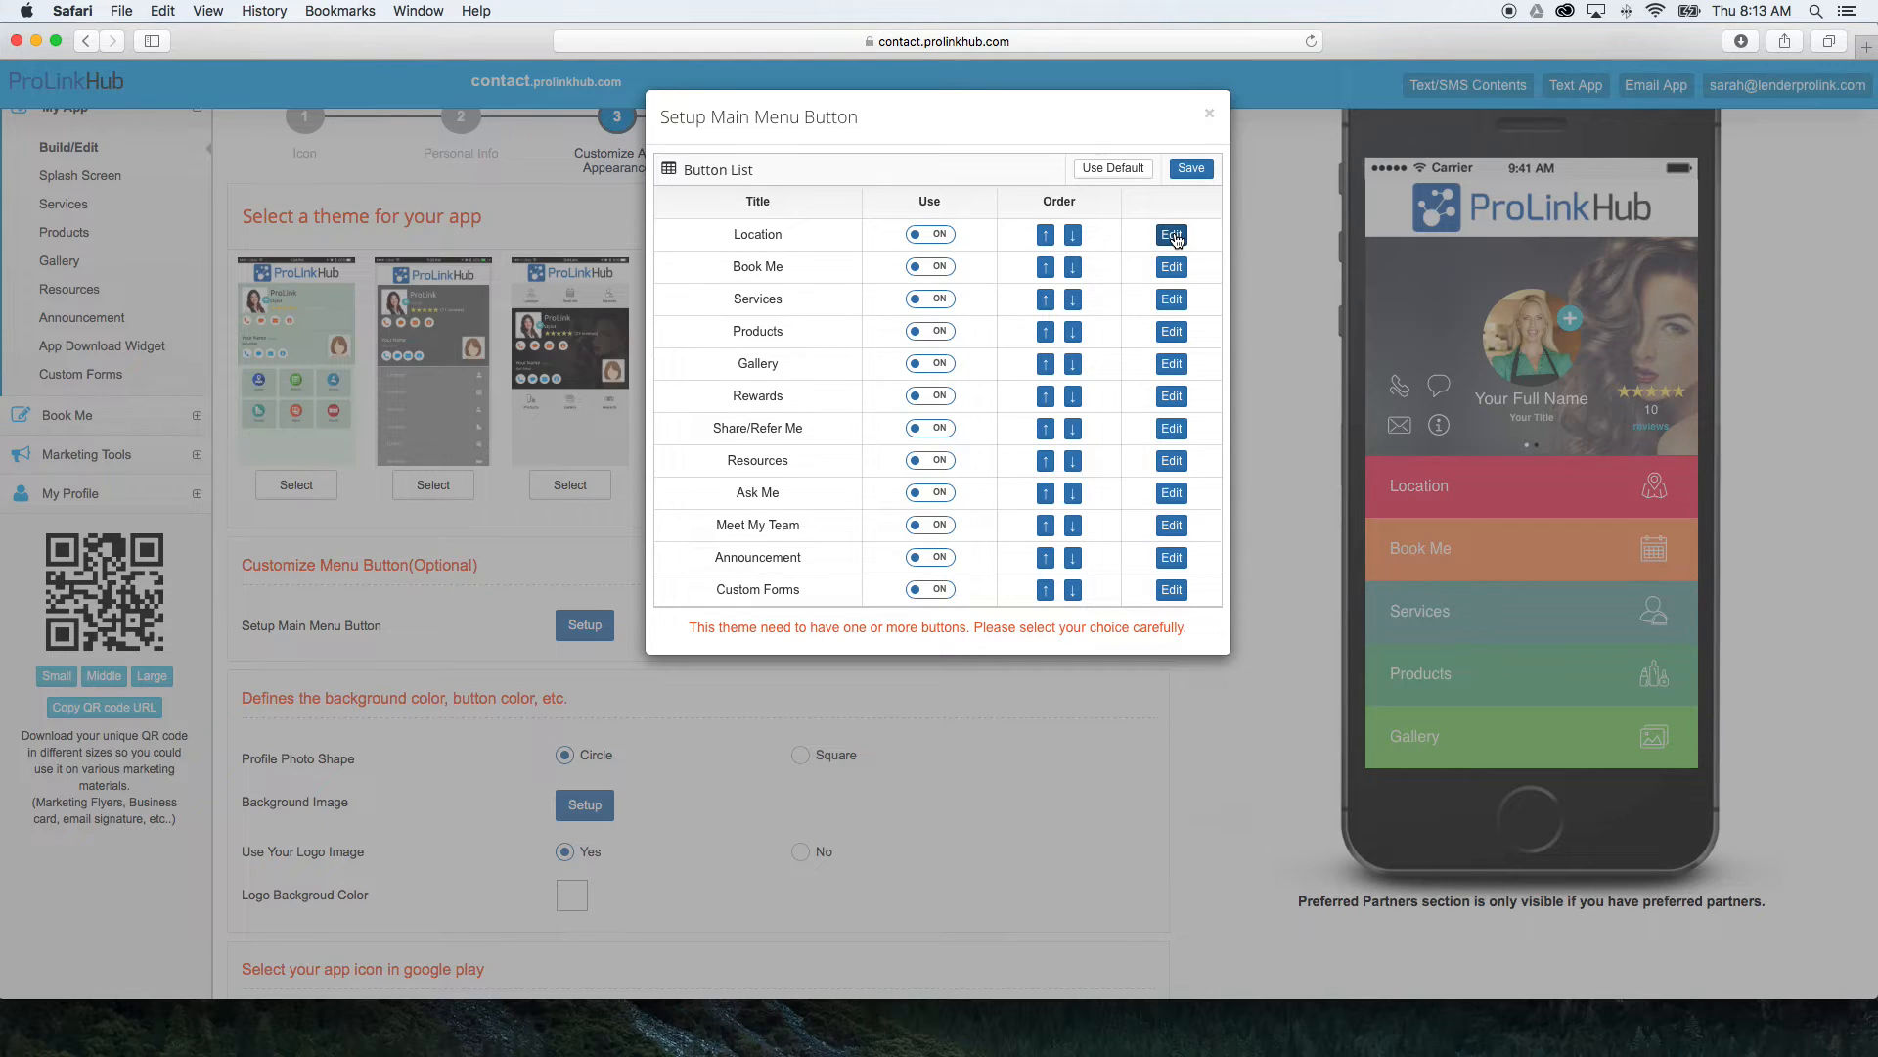
pyautogui.click(1172, 236)
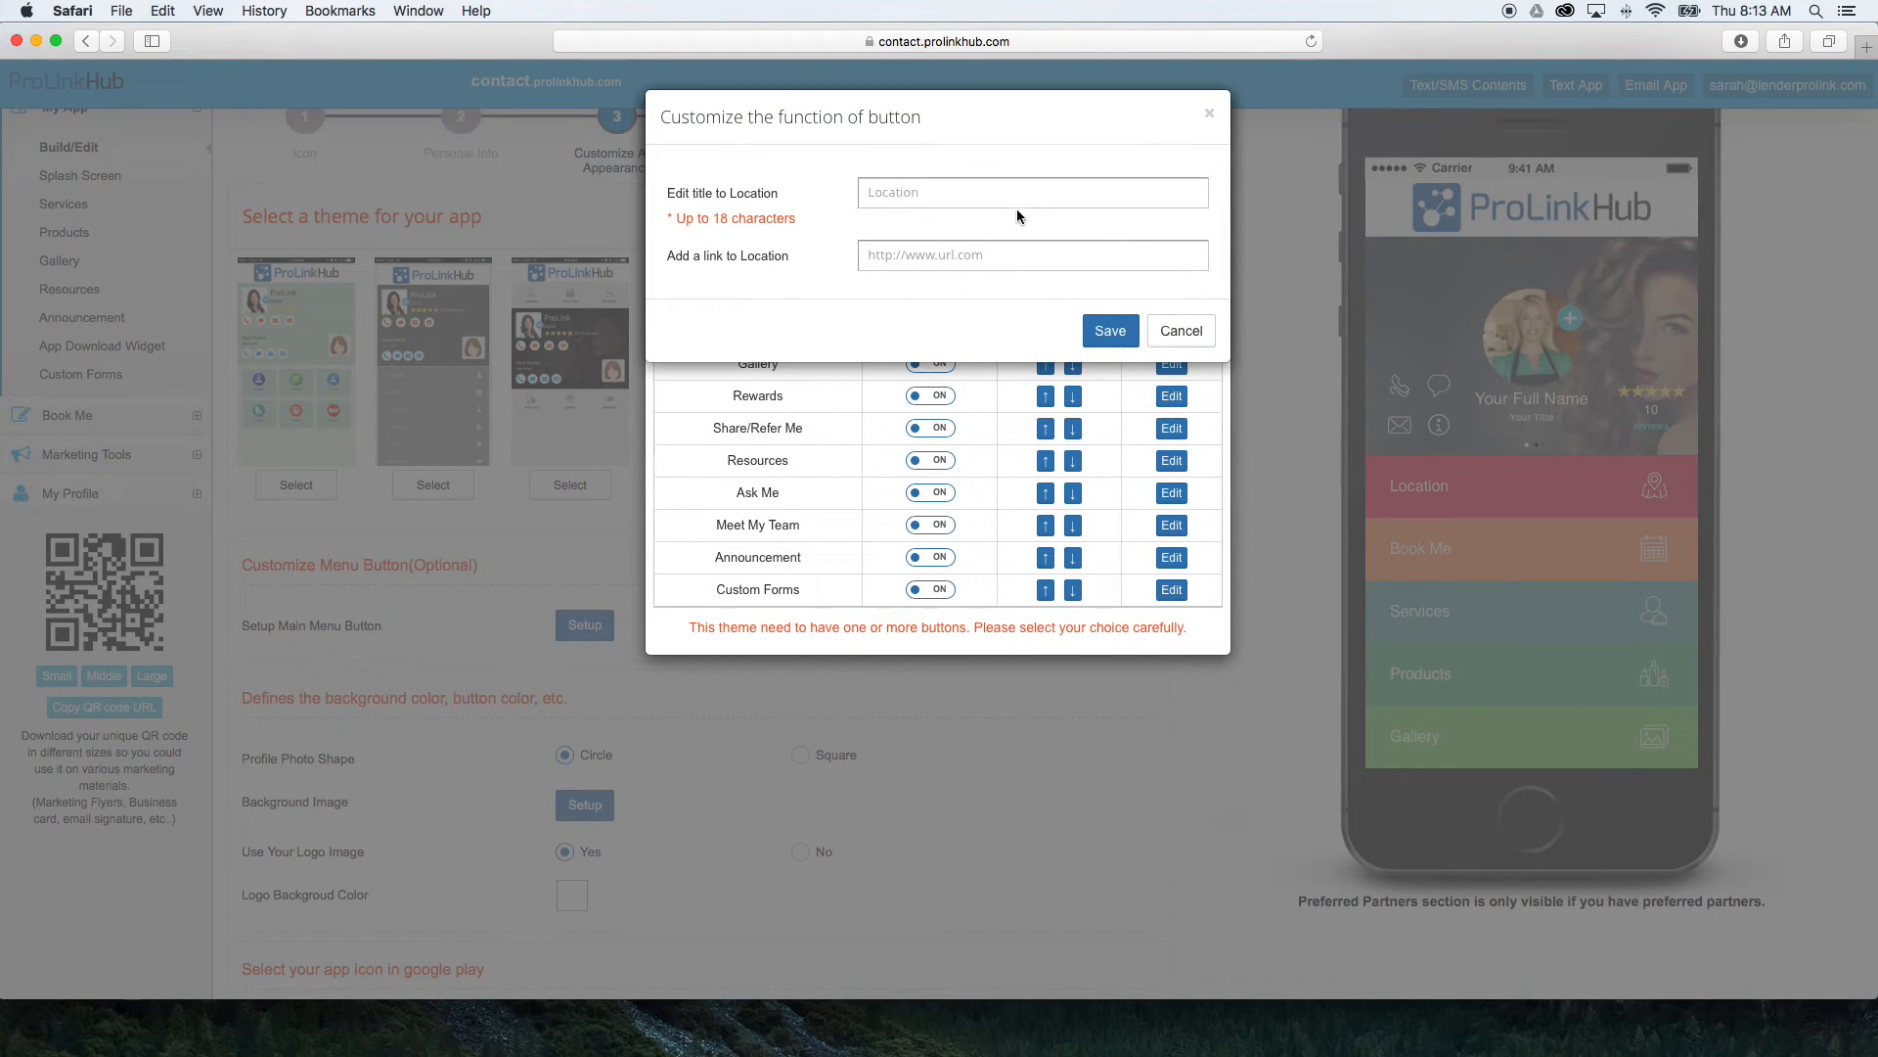
pyautogui.click(1022, 194)
pyautogui.write('My Website')
pyautogui.click(1083, 260)
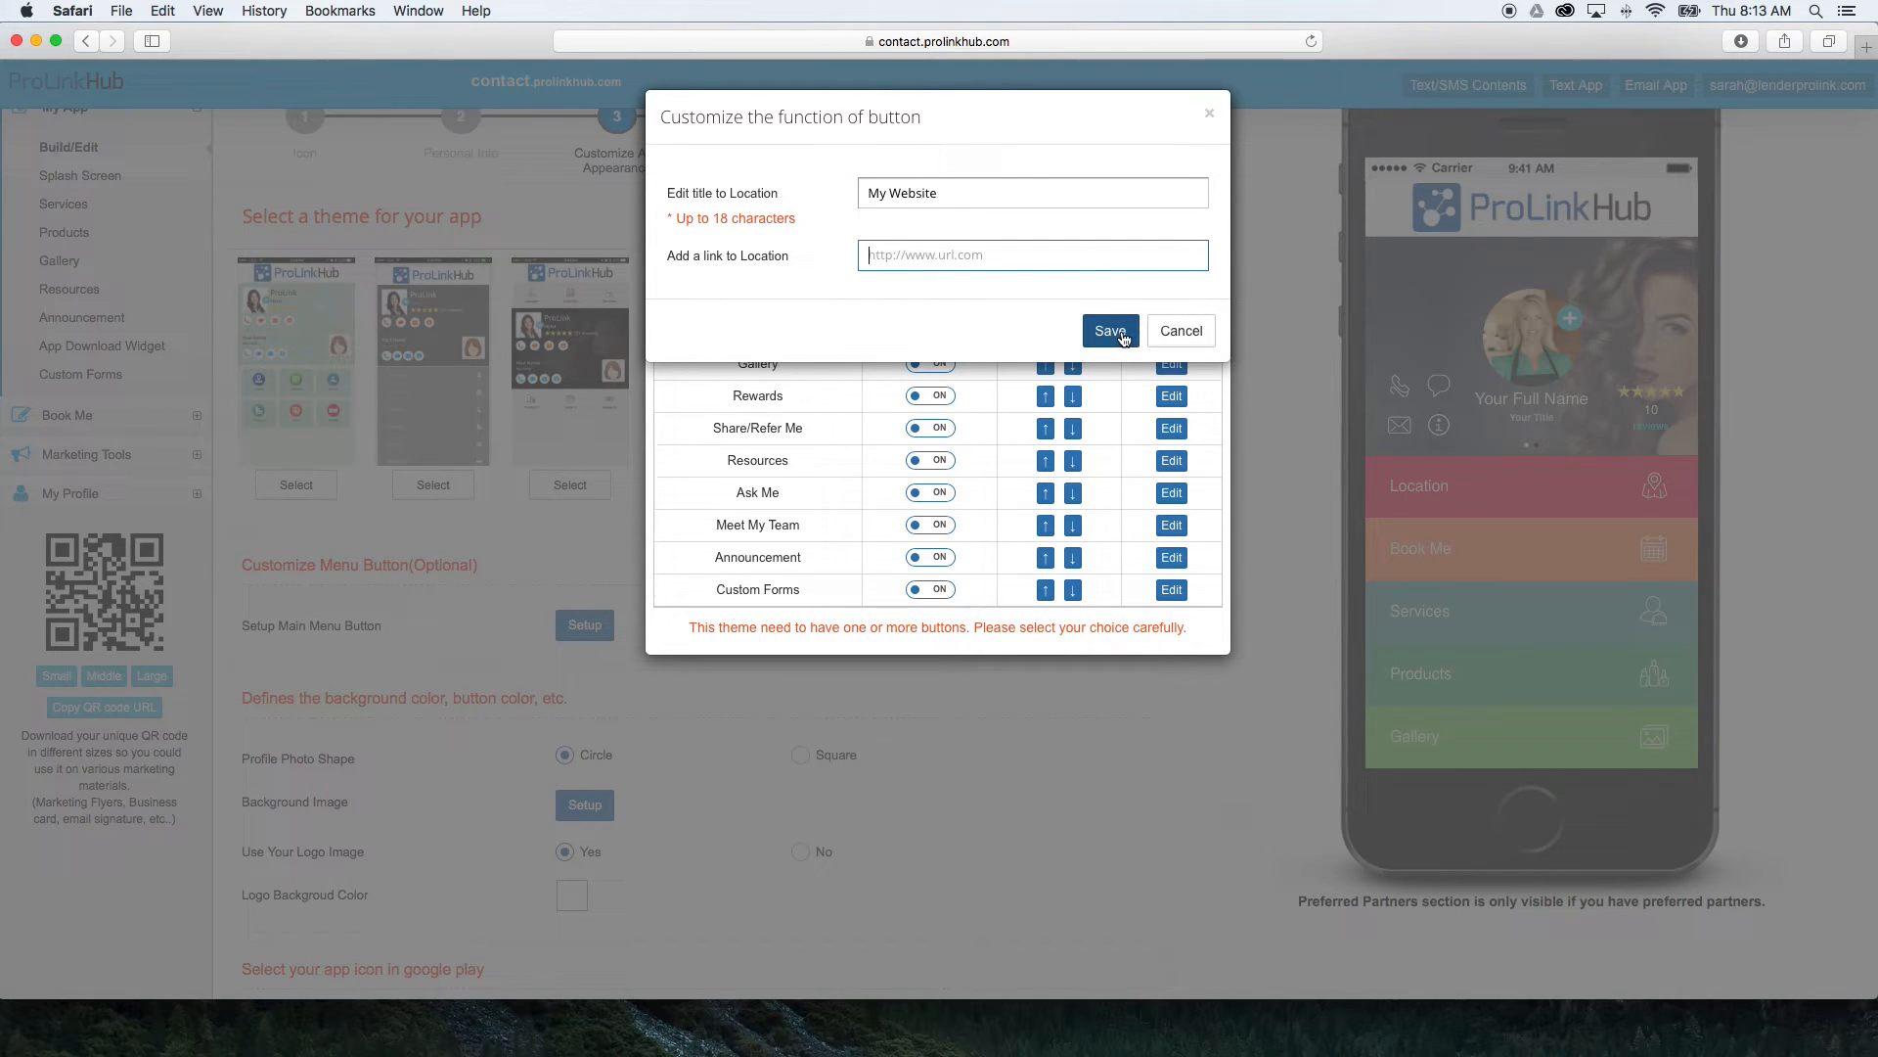
pyautogui.click(1112, 332)
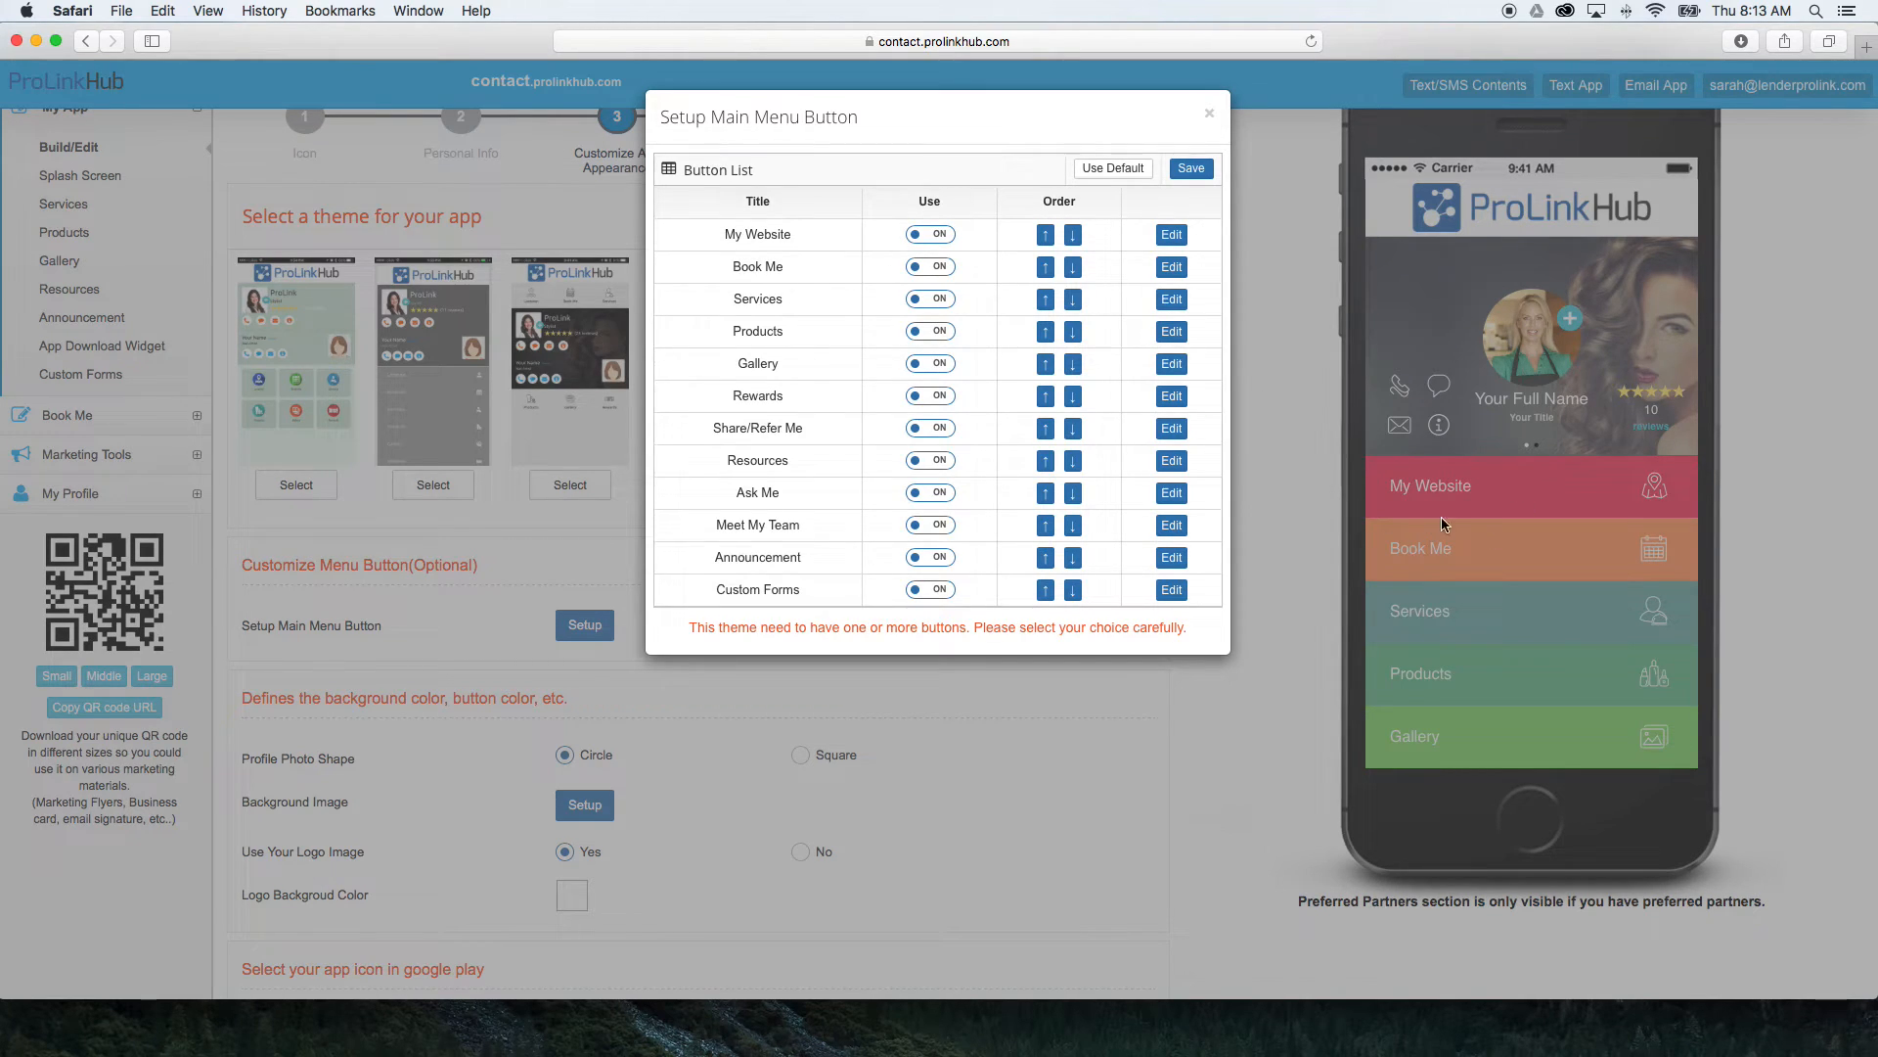
pyautogui.click(1182, 171)
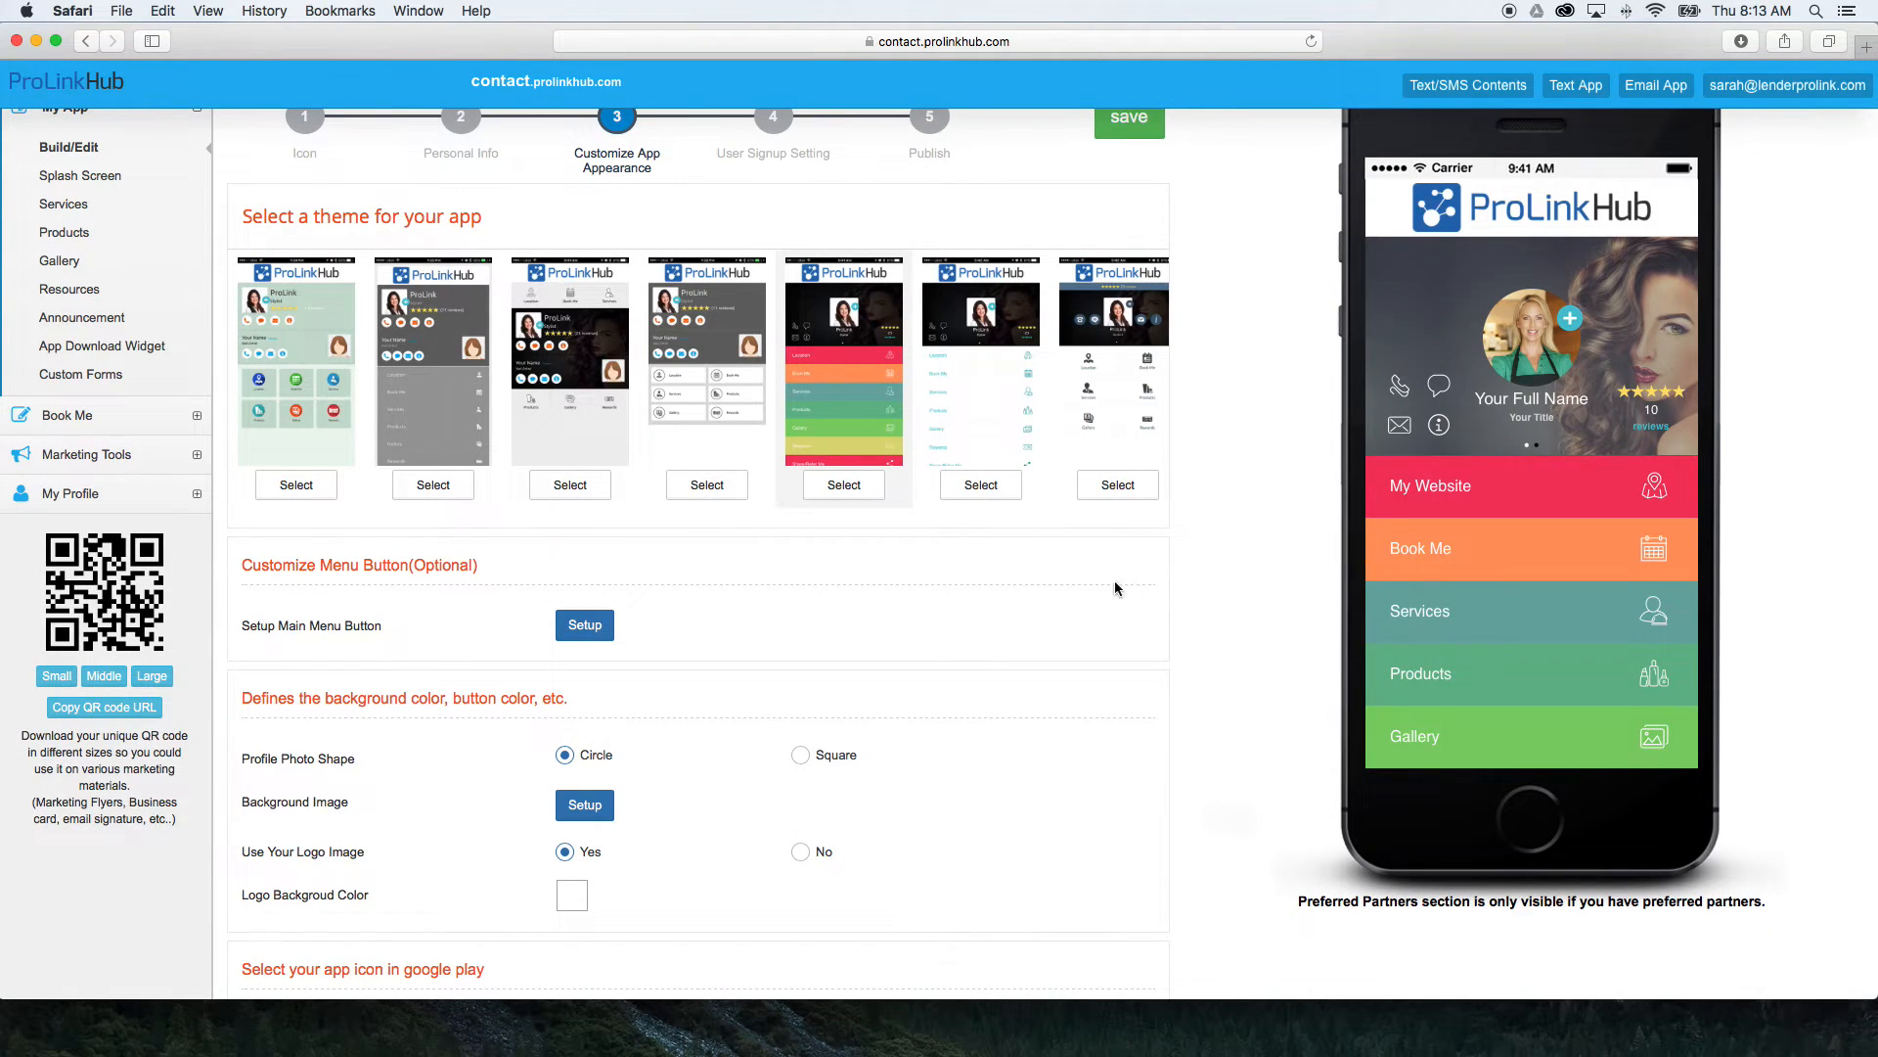
# Set the app's background image to the patterned wood system image and save it.
pyautogui.scroll(-3, 891, 593)
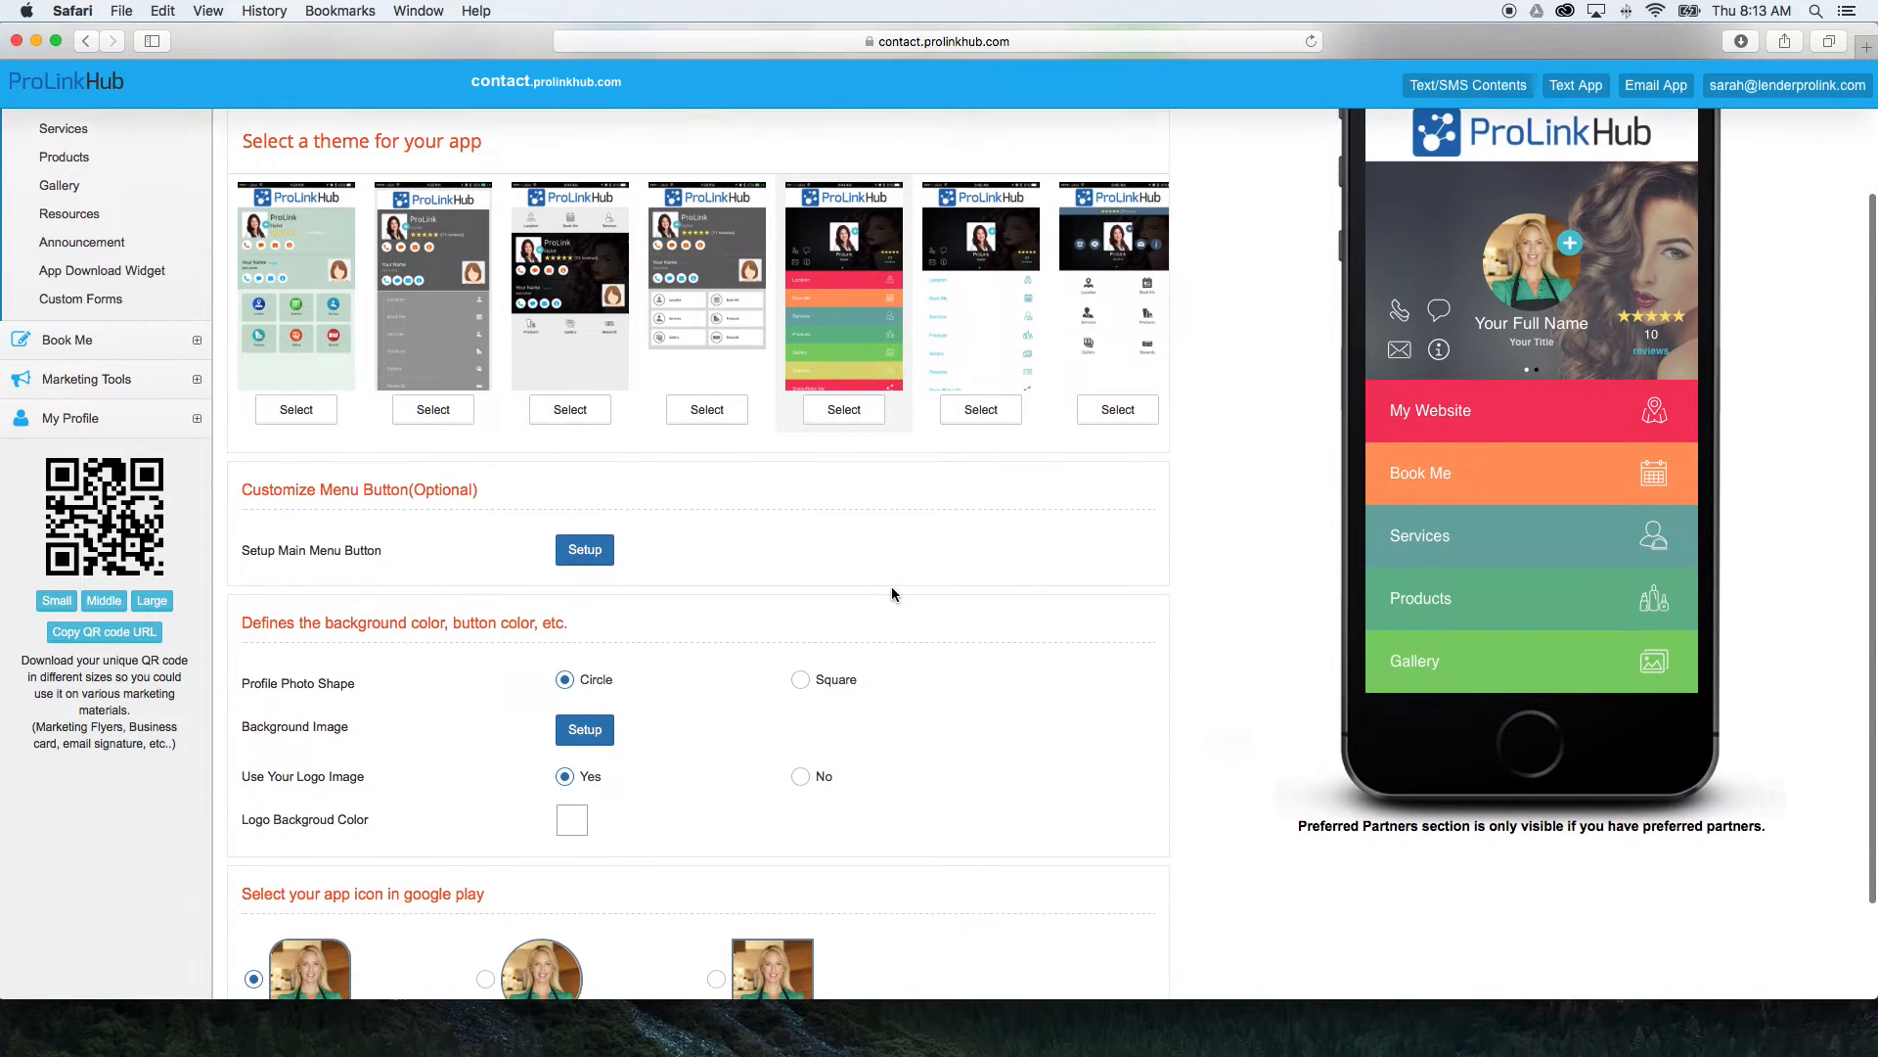
pyautogui.scroll(-2, 891, 593)
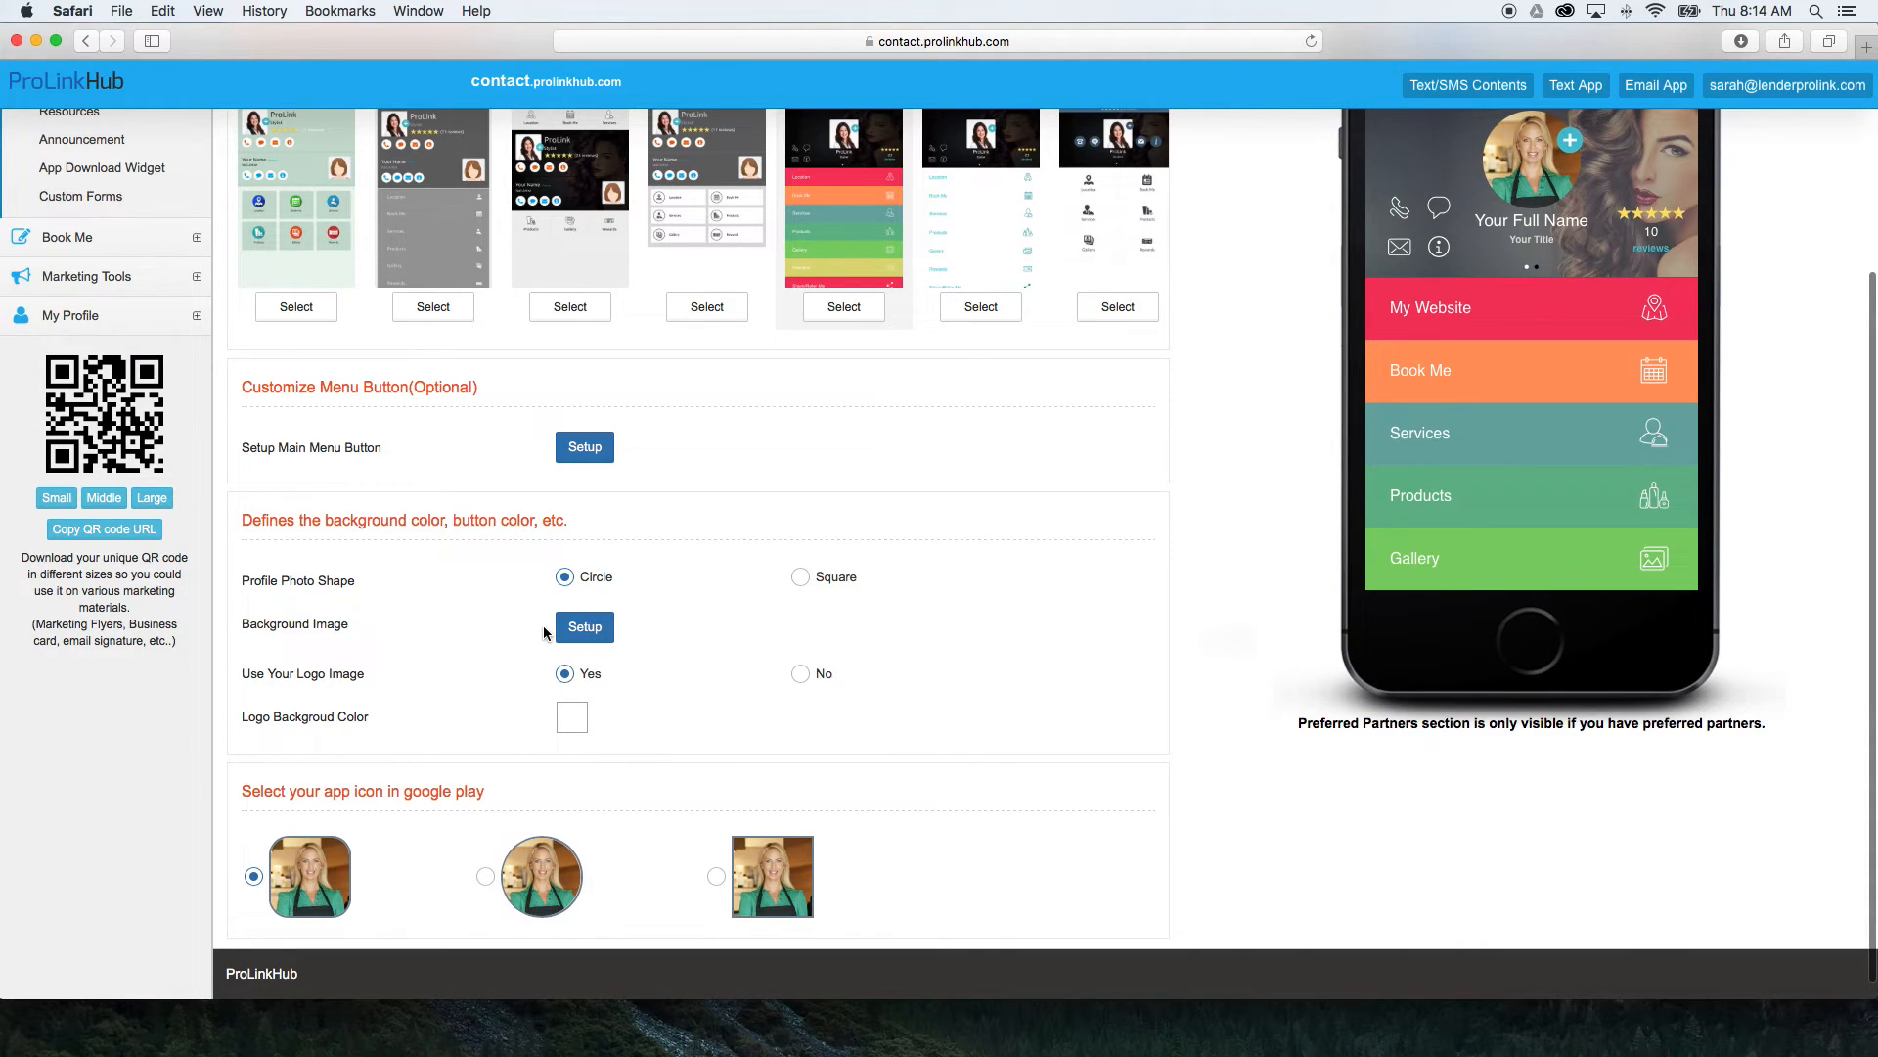
pyautogui.scroll(1, 579, 633)
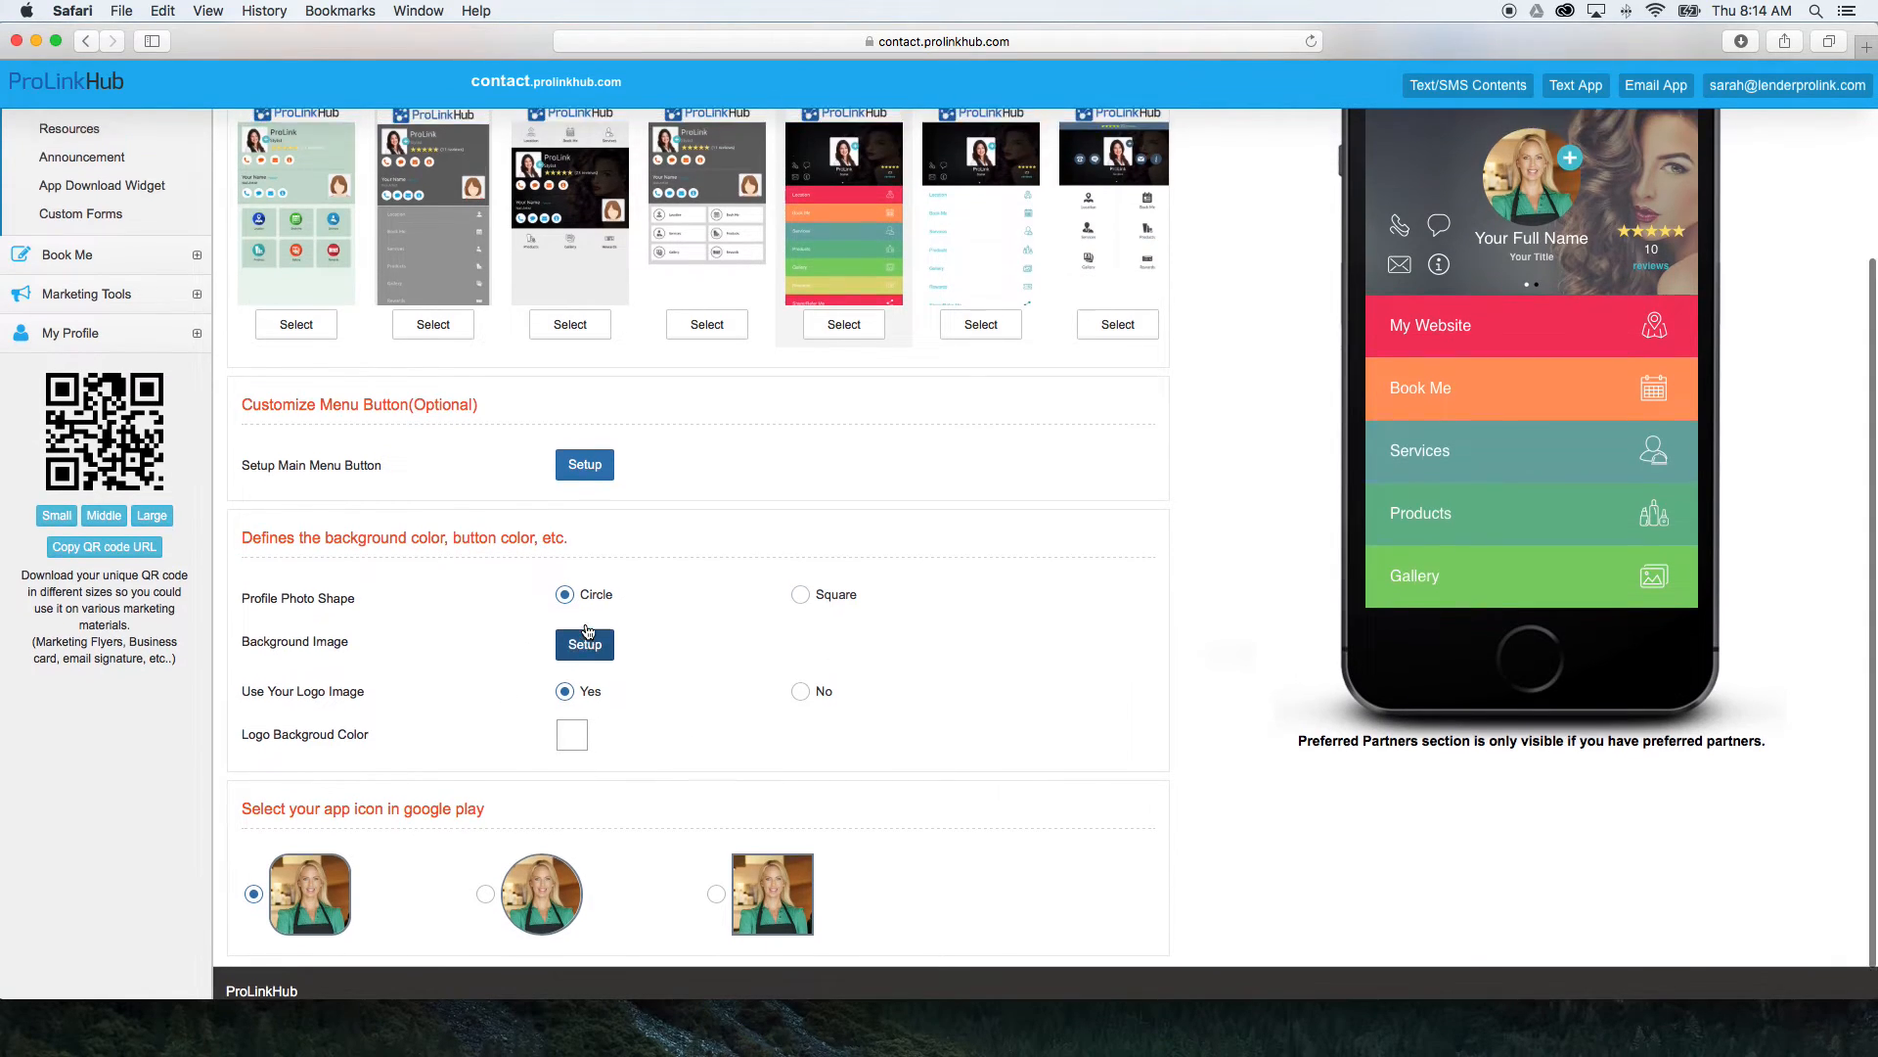
pyautogui.click(586, 646)
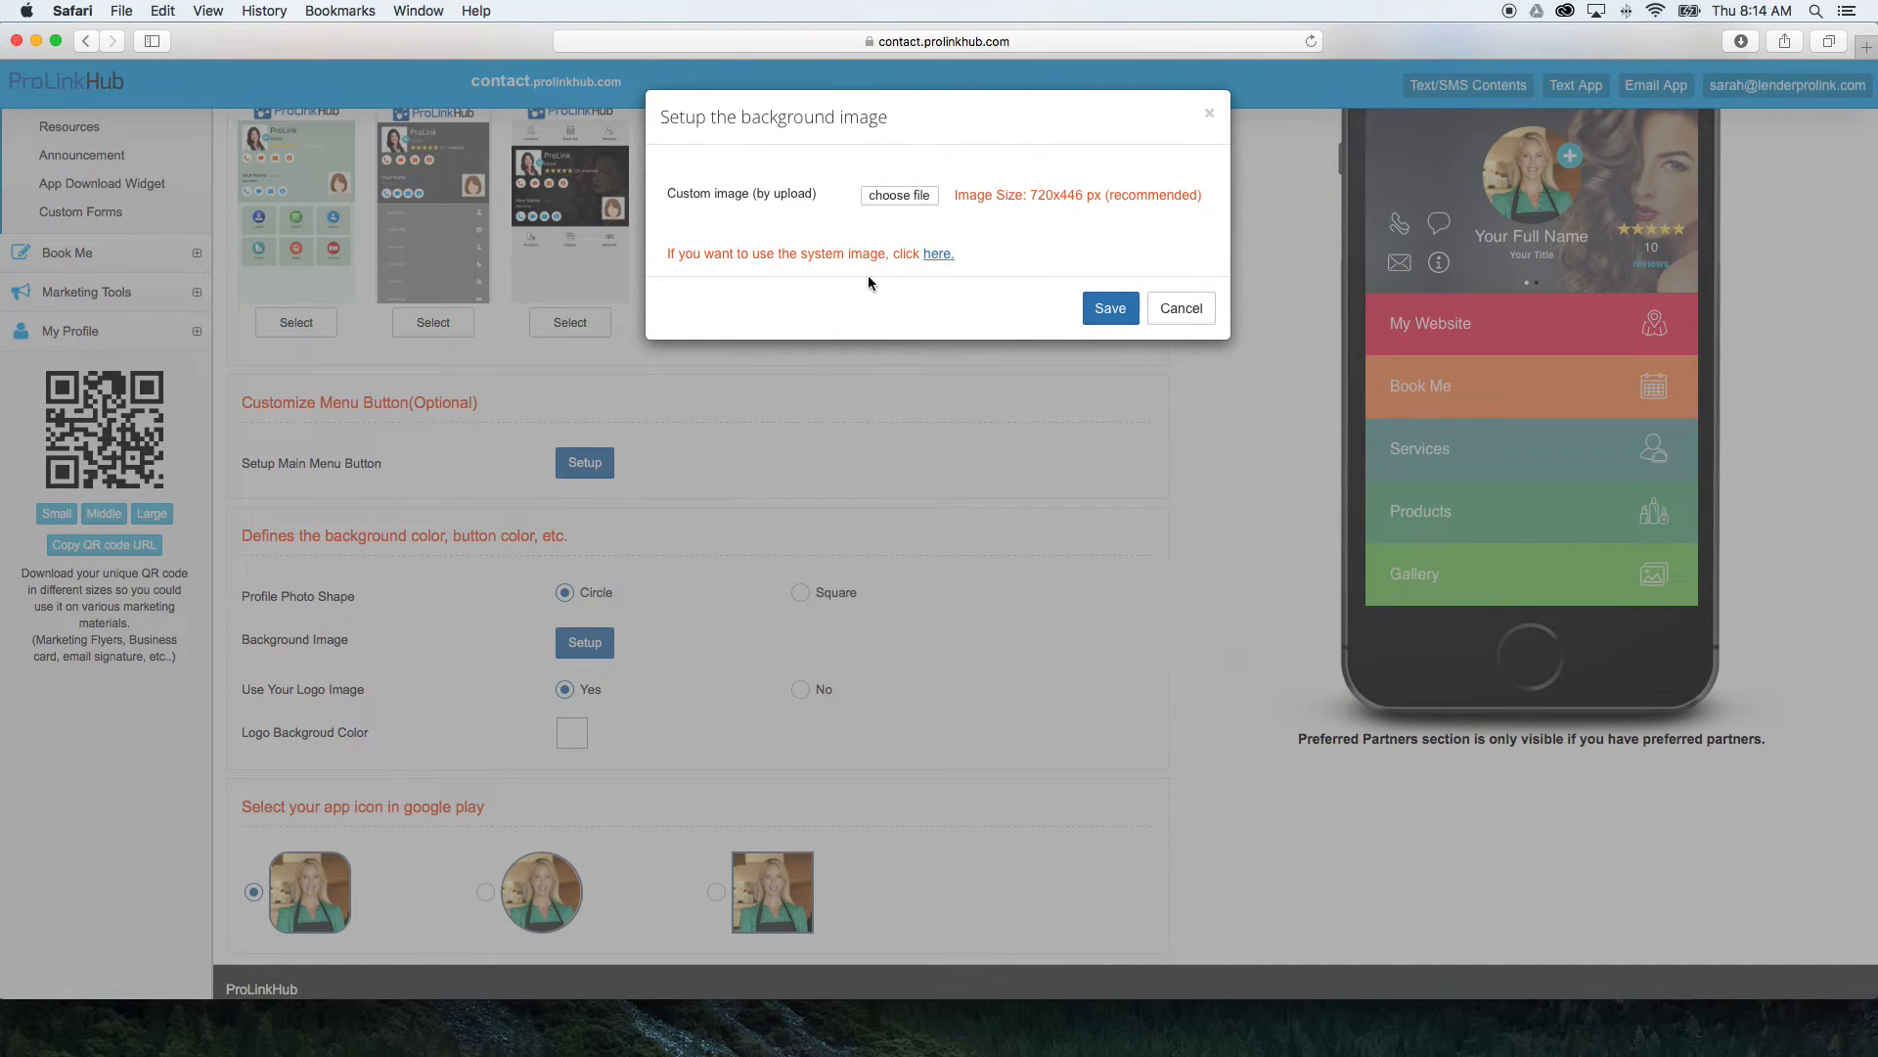
pyautogui.click(939, 254)
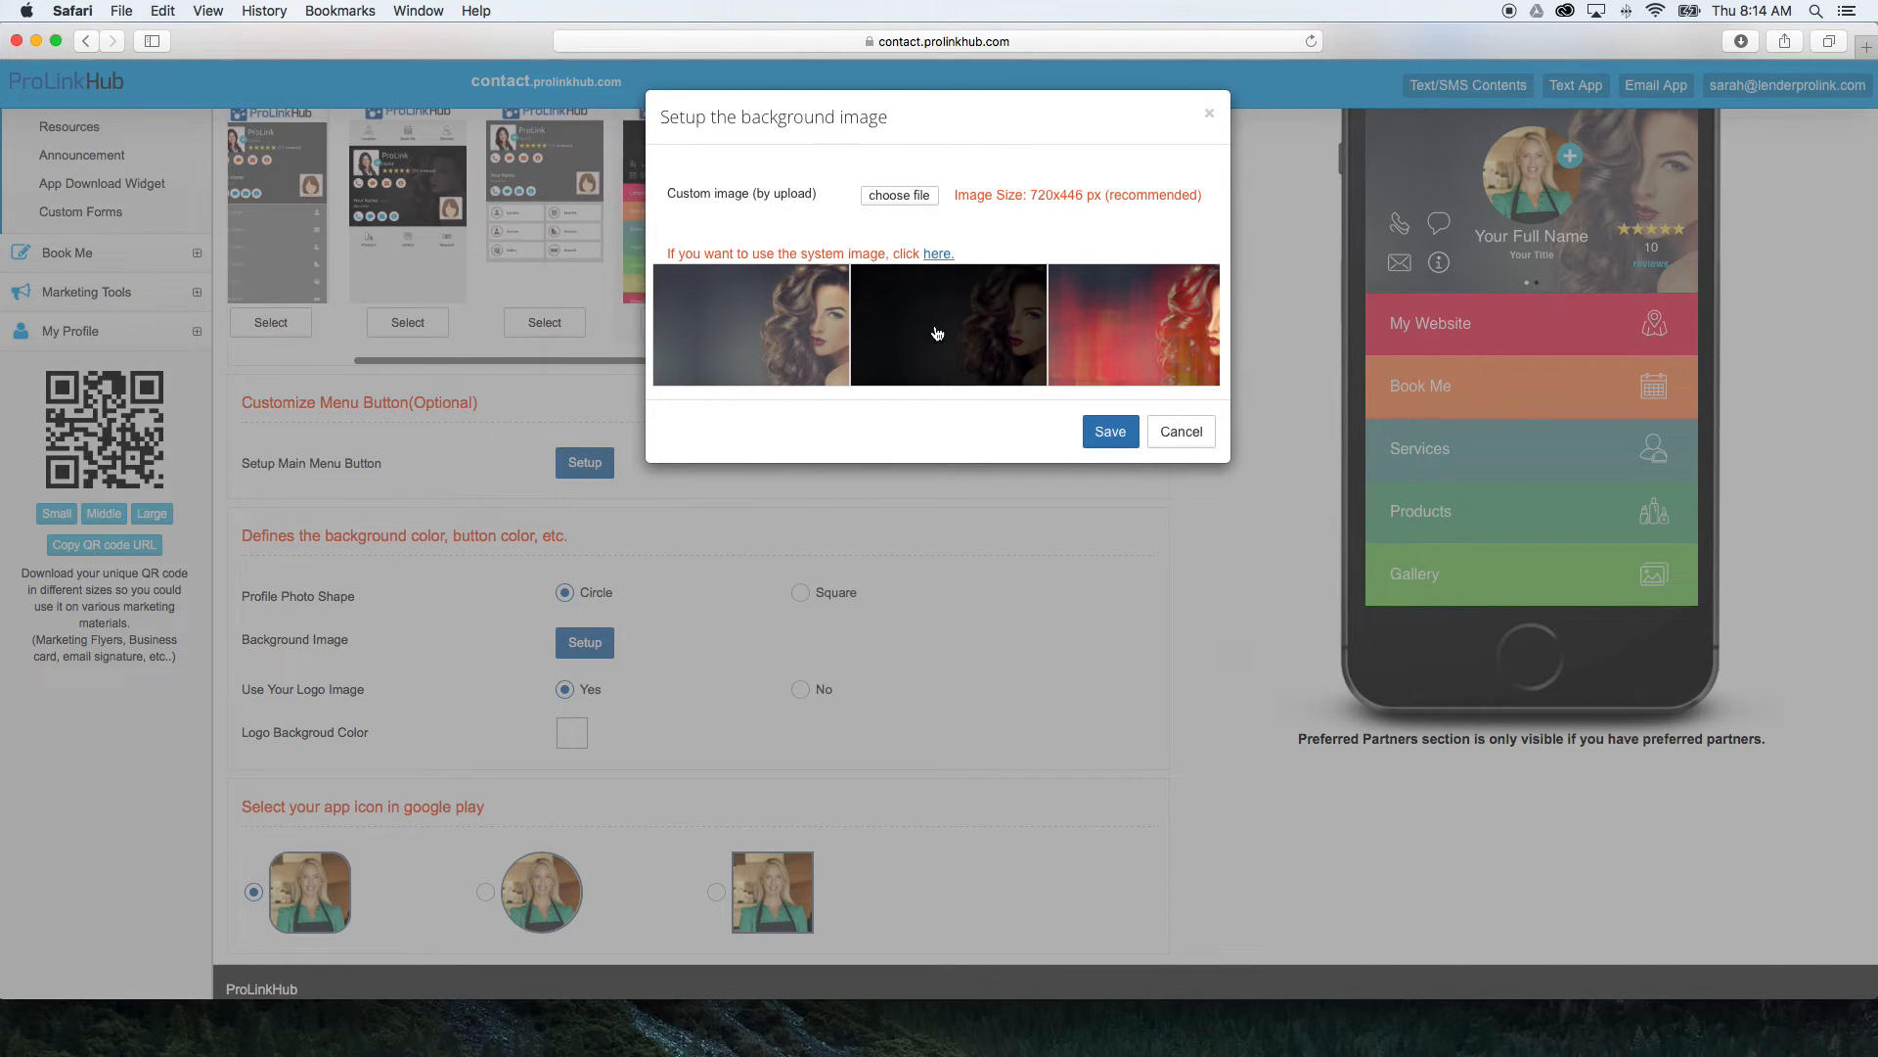
pyautogui.hscroll(5, 1013, 328)
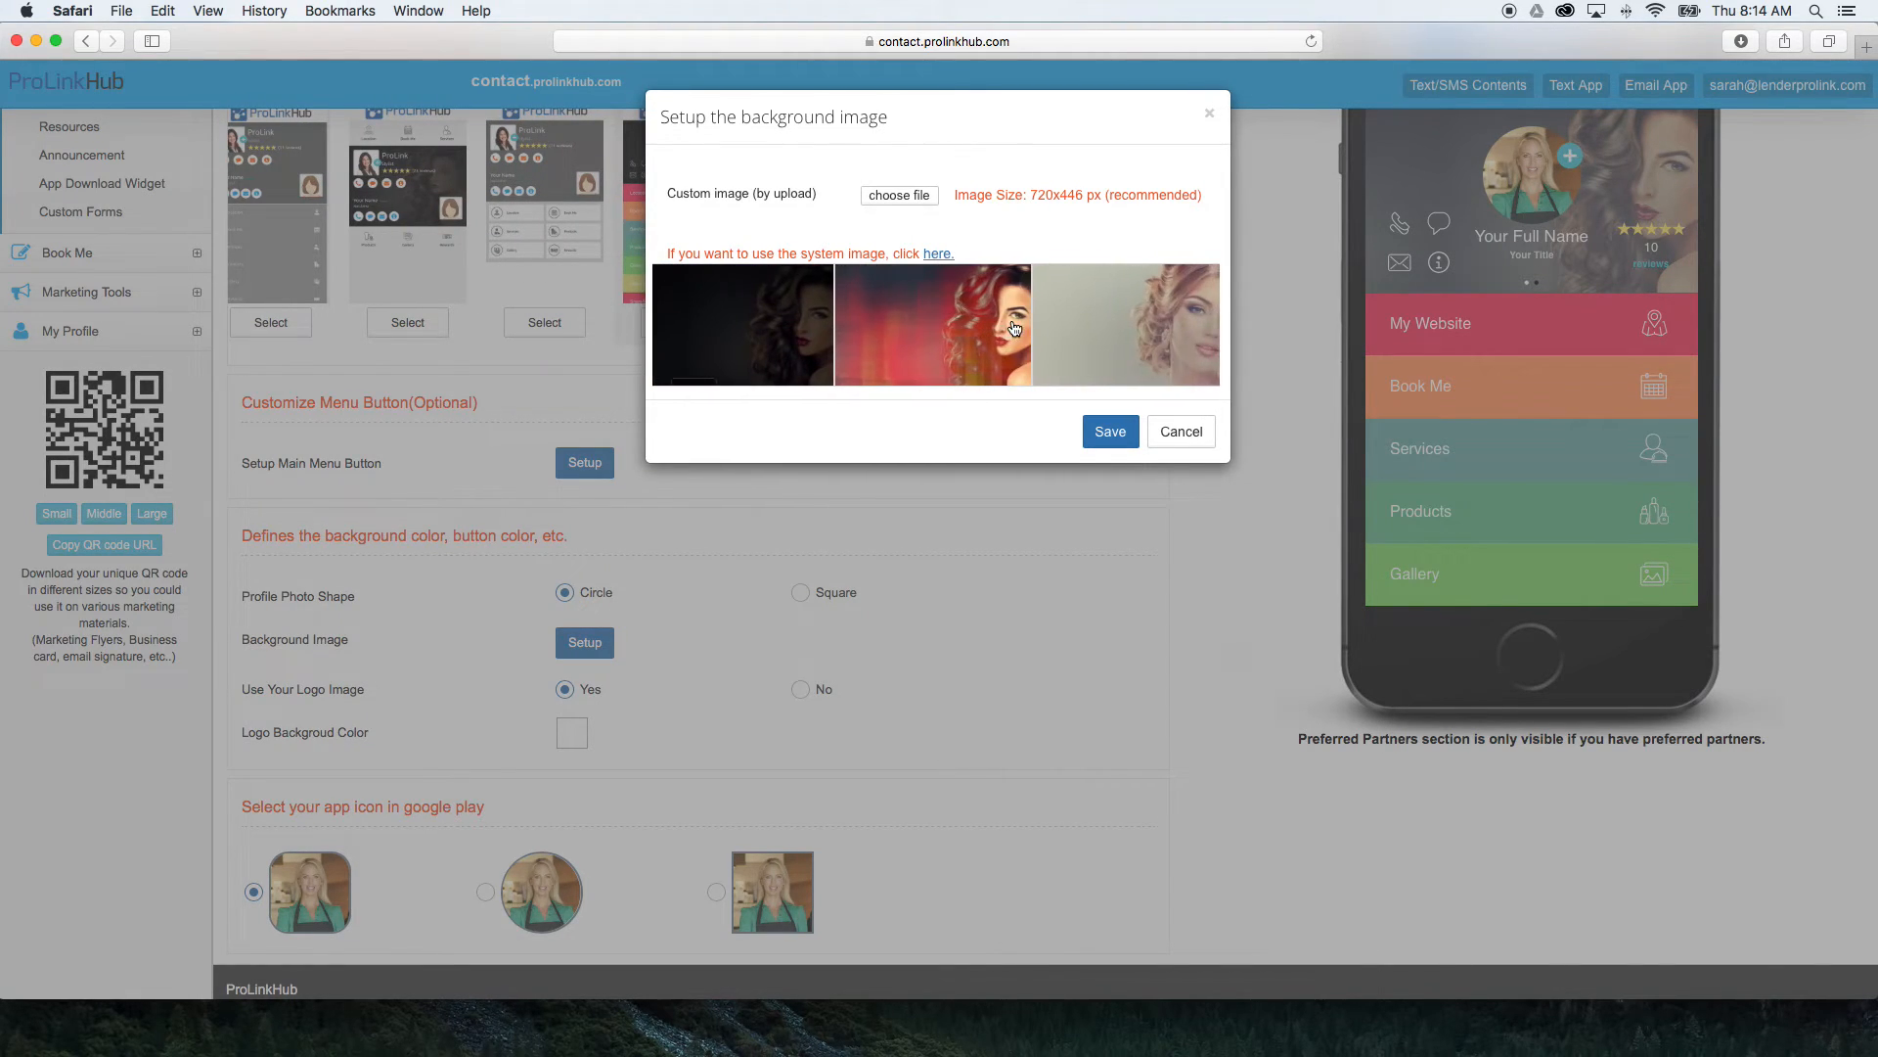
pyautogui.hscroll(5, 1013, 328)
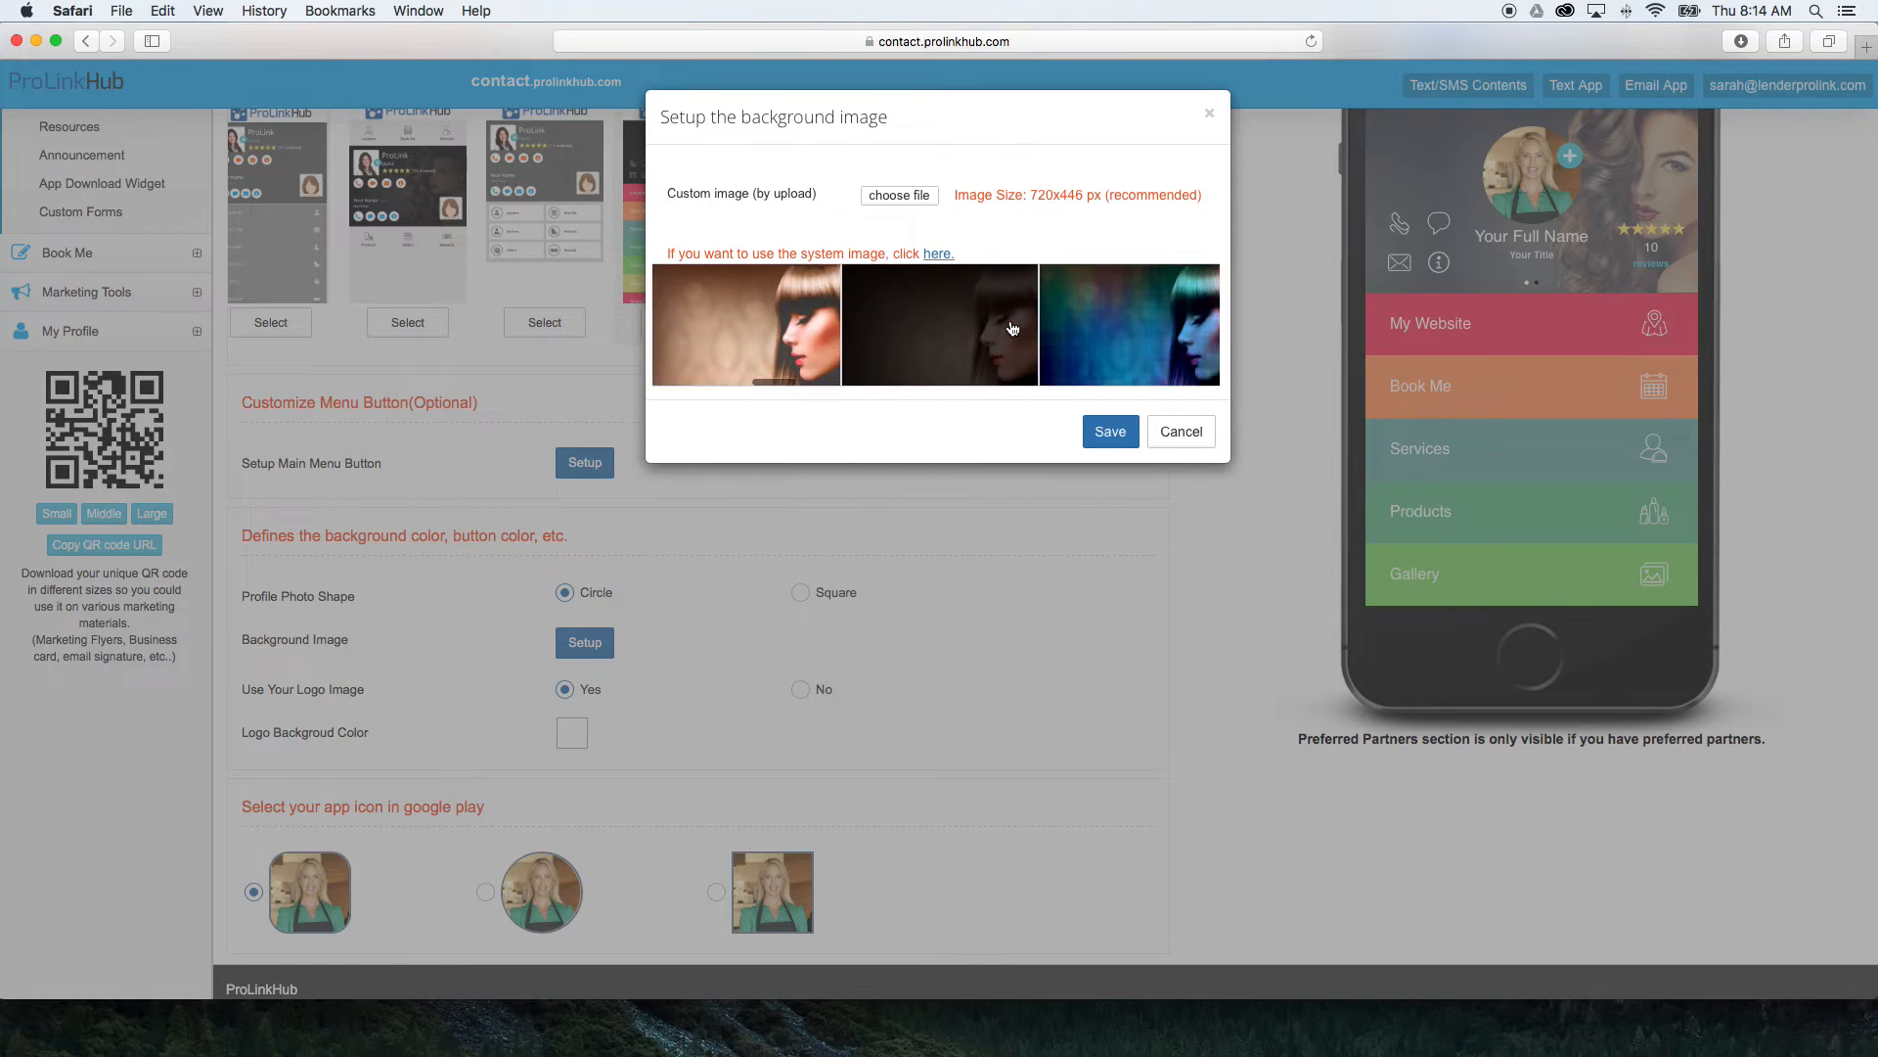
pyautogui.hscroll(5, 1012, 328)
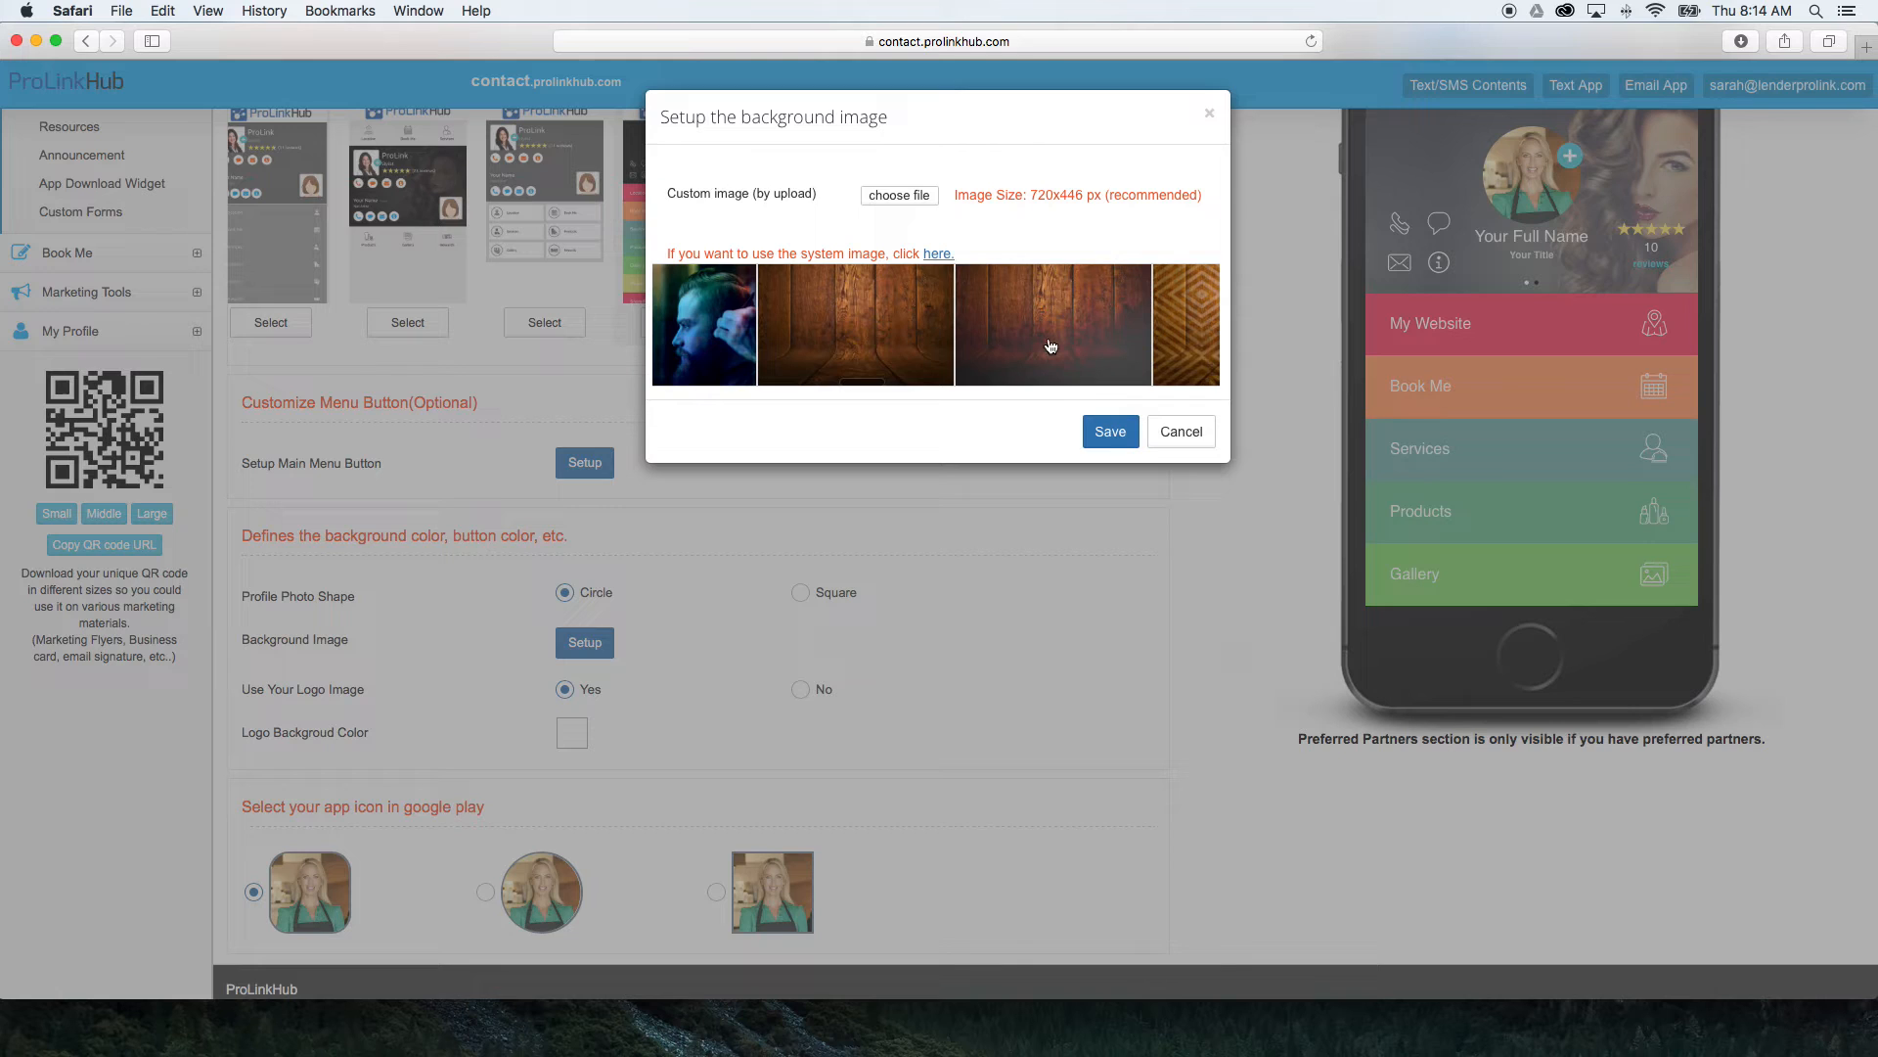
pyautogui.hscroll(3, 1052, 345)
pyautogui.click(1053, 344)
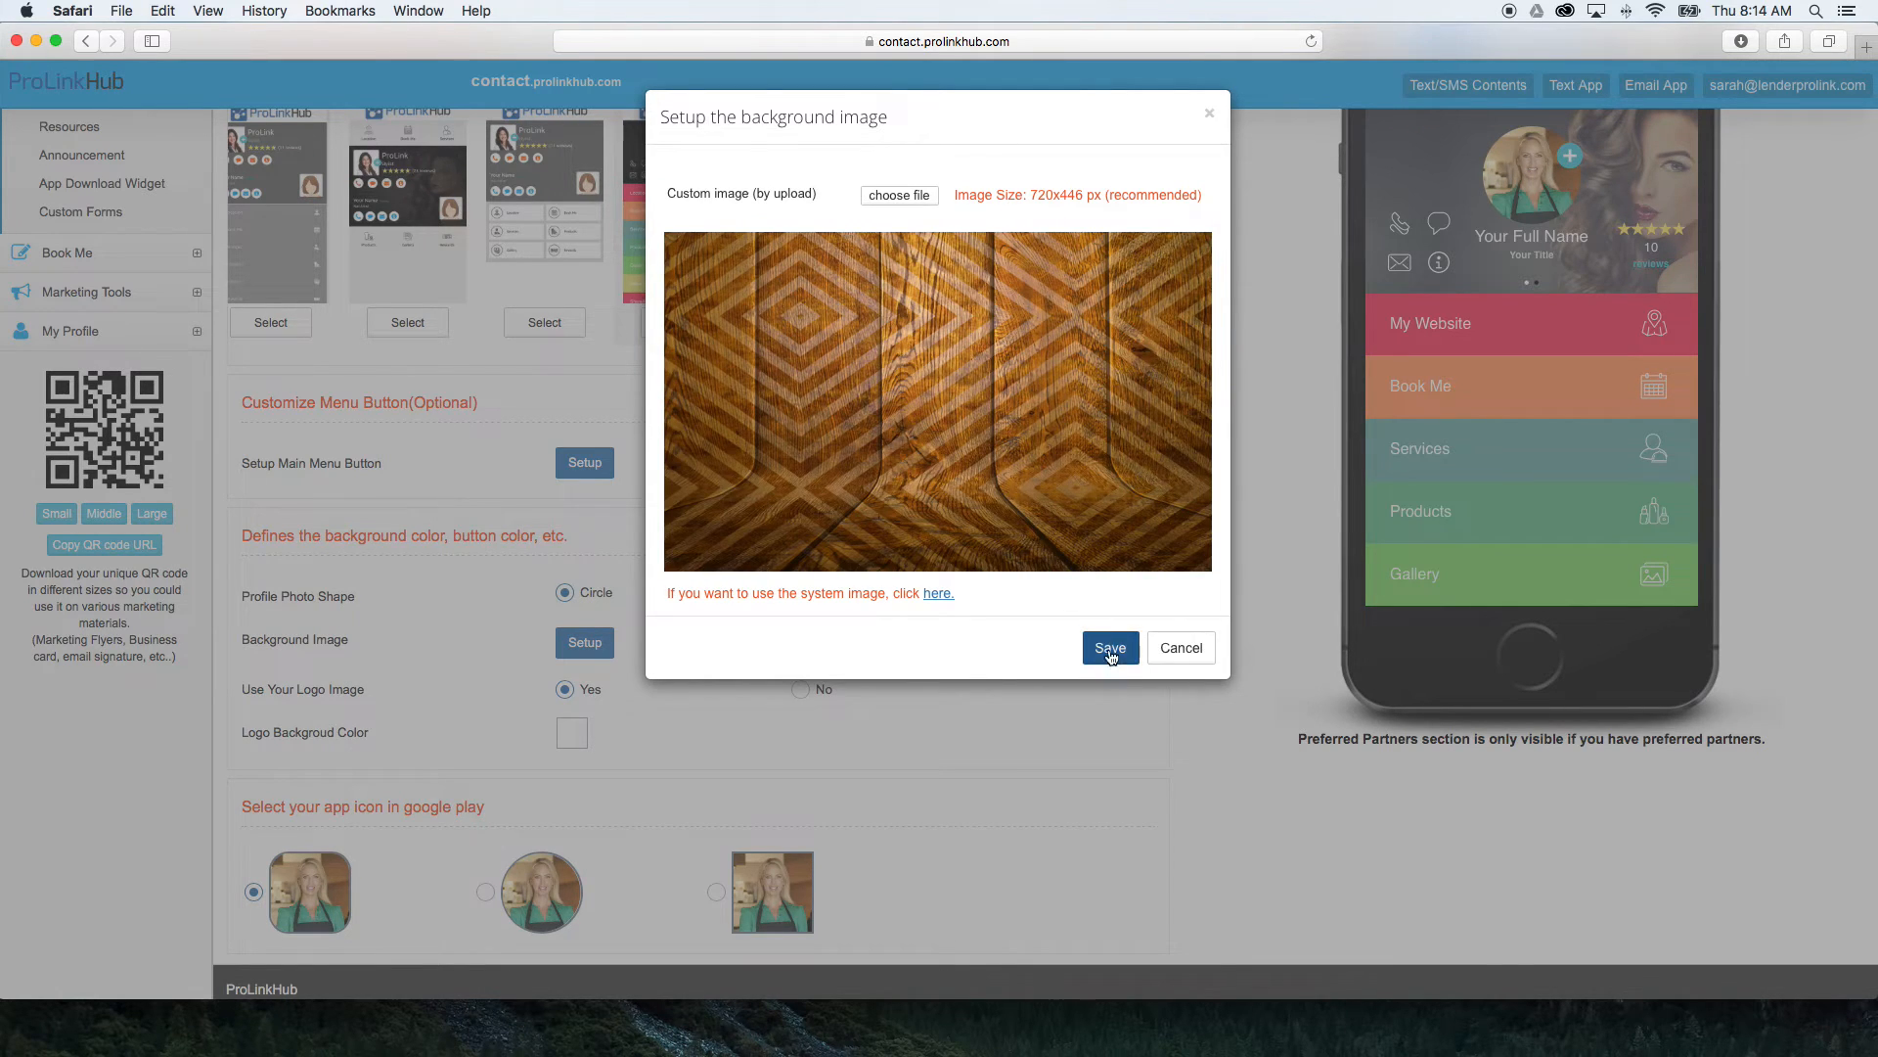
pyautogui.click(1109, 650)
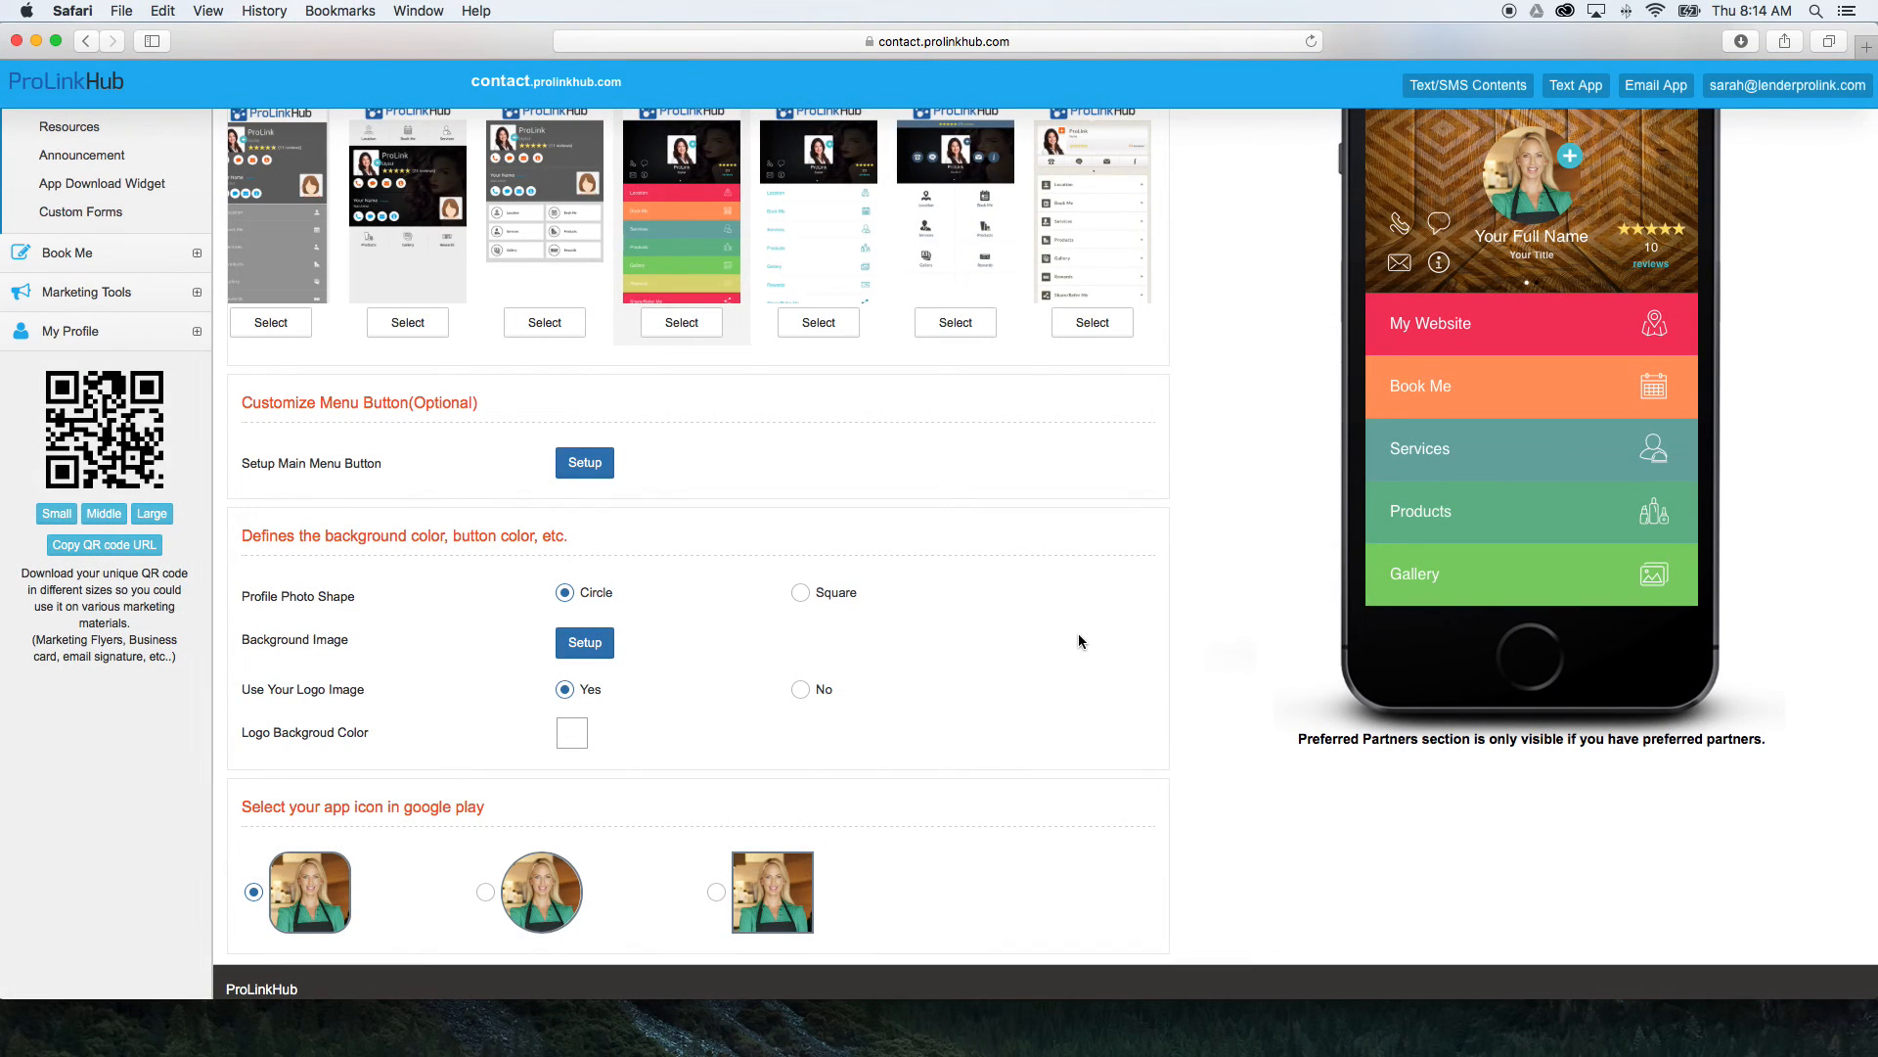
# Try the app without the logo image, and turn the logo image back on.
pyautogui.scroll(3, 1078, 641)
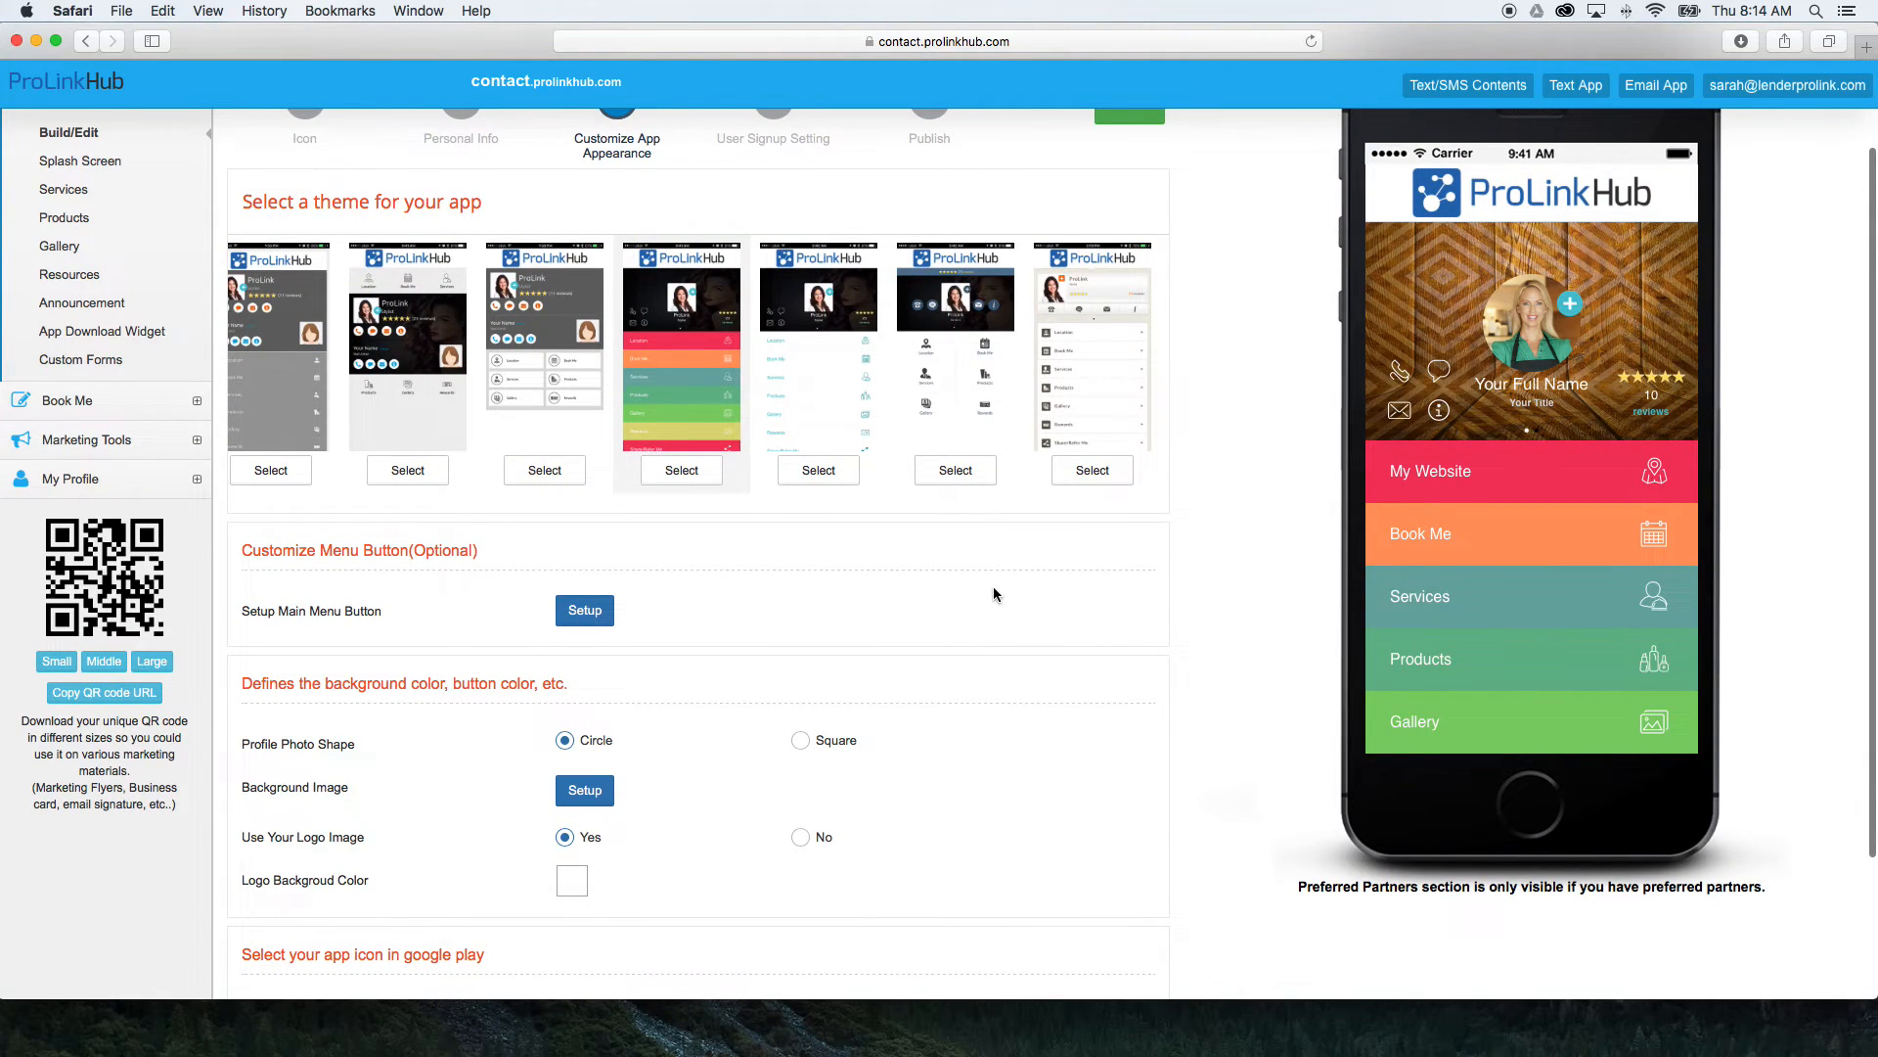
pyautogui.scroll(-3, 993, 587)
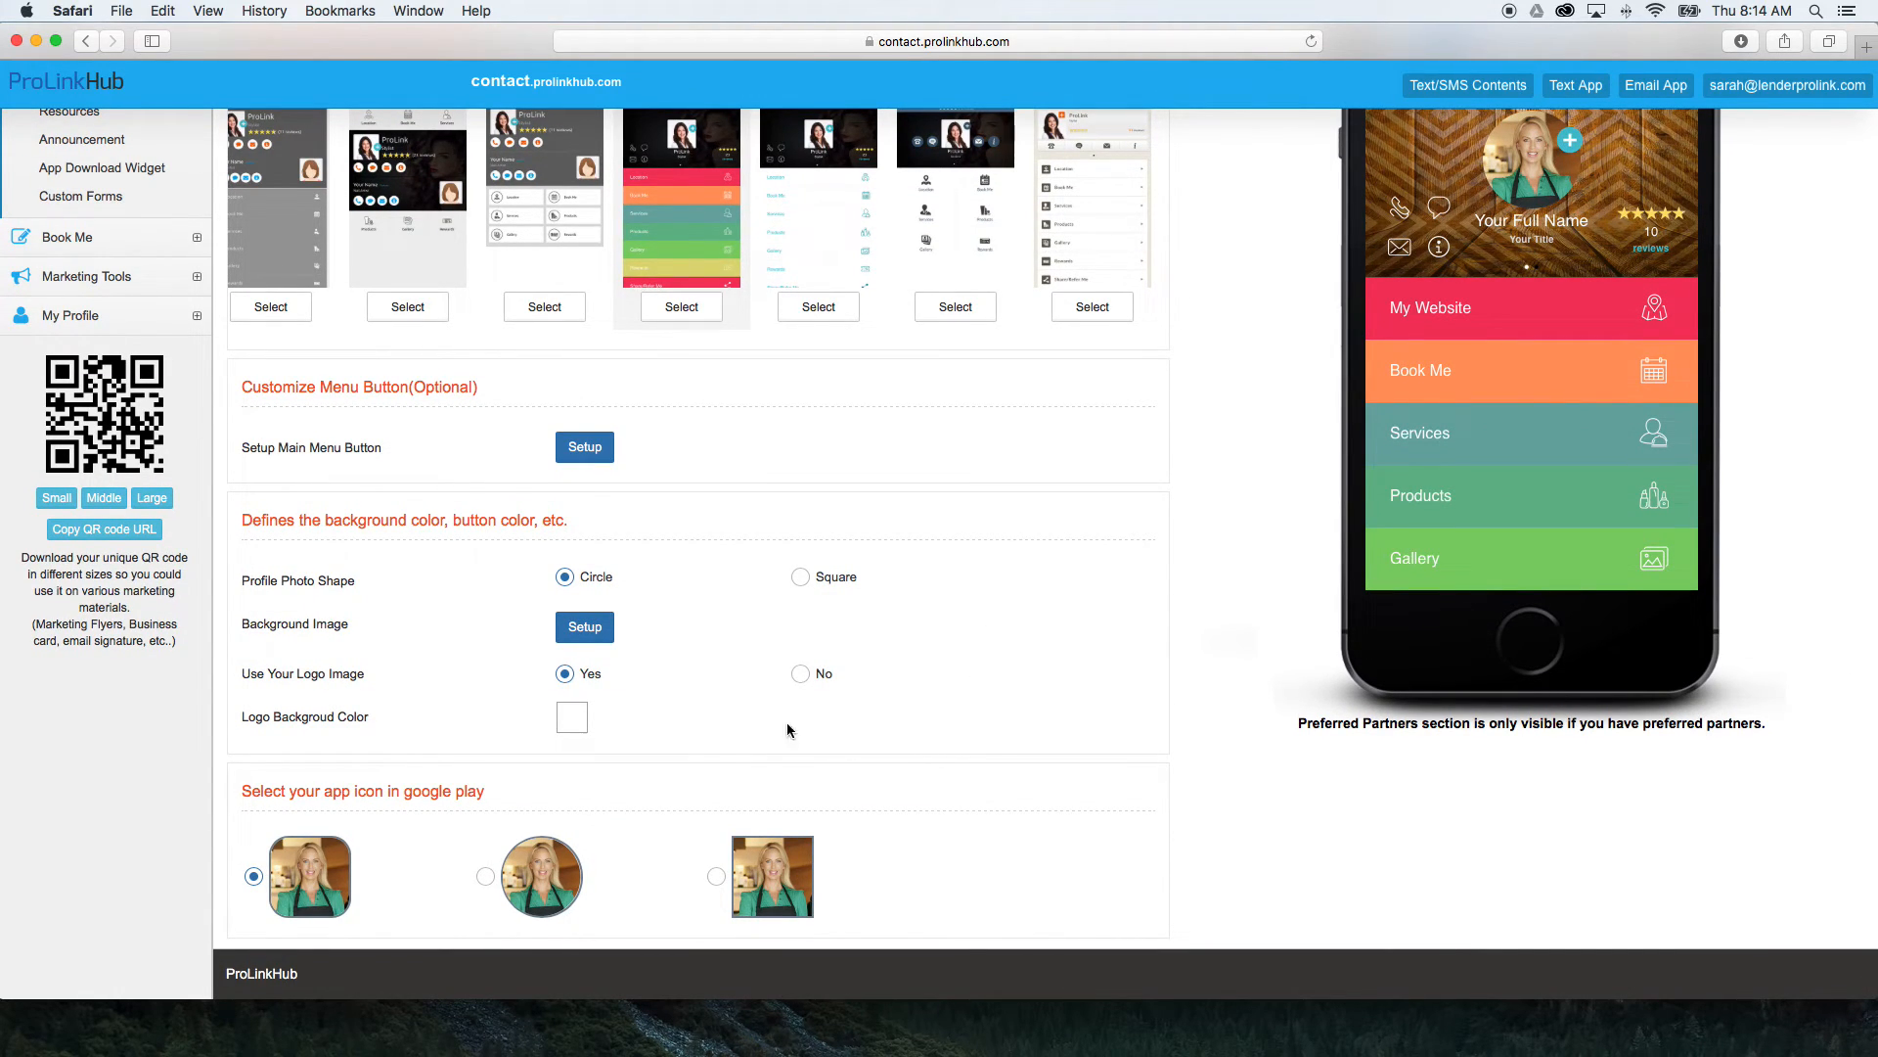
pyautogui.scroll(2, 727, 730)
pyautogui.click(800, 764)
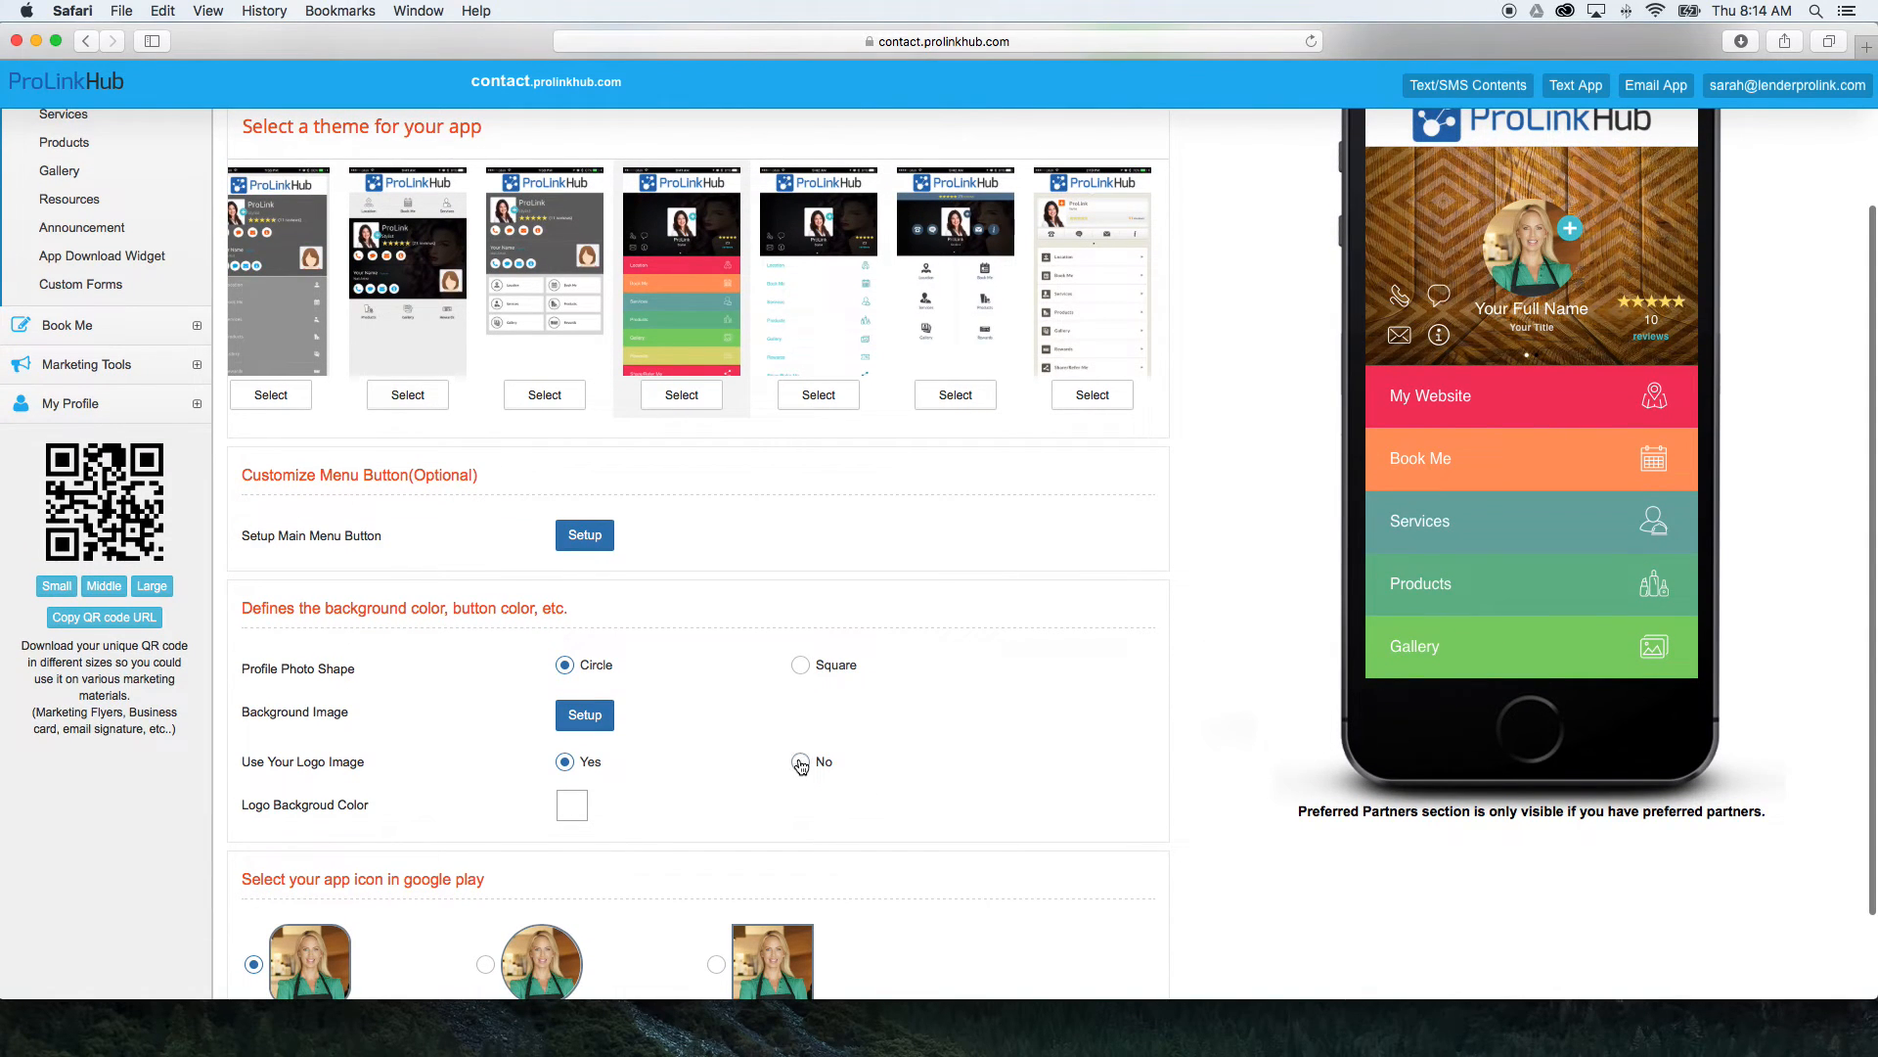
pyautogui.scroll(3, 947, 798)
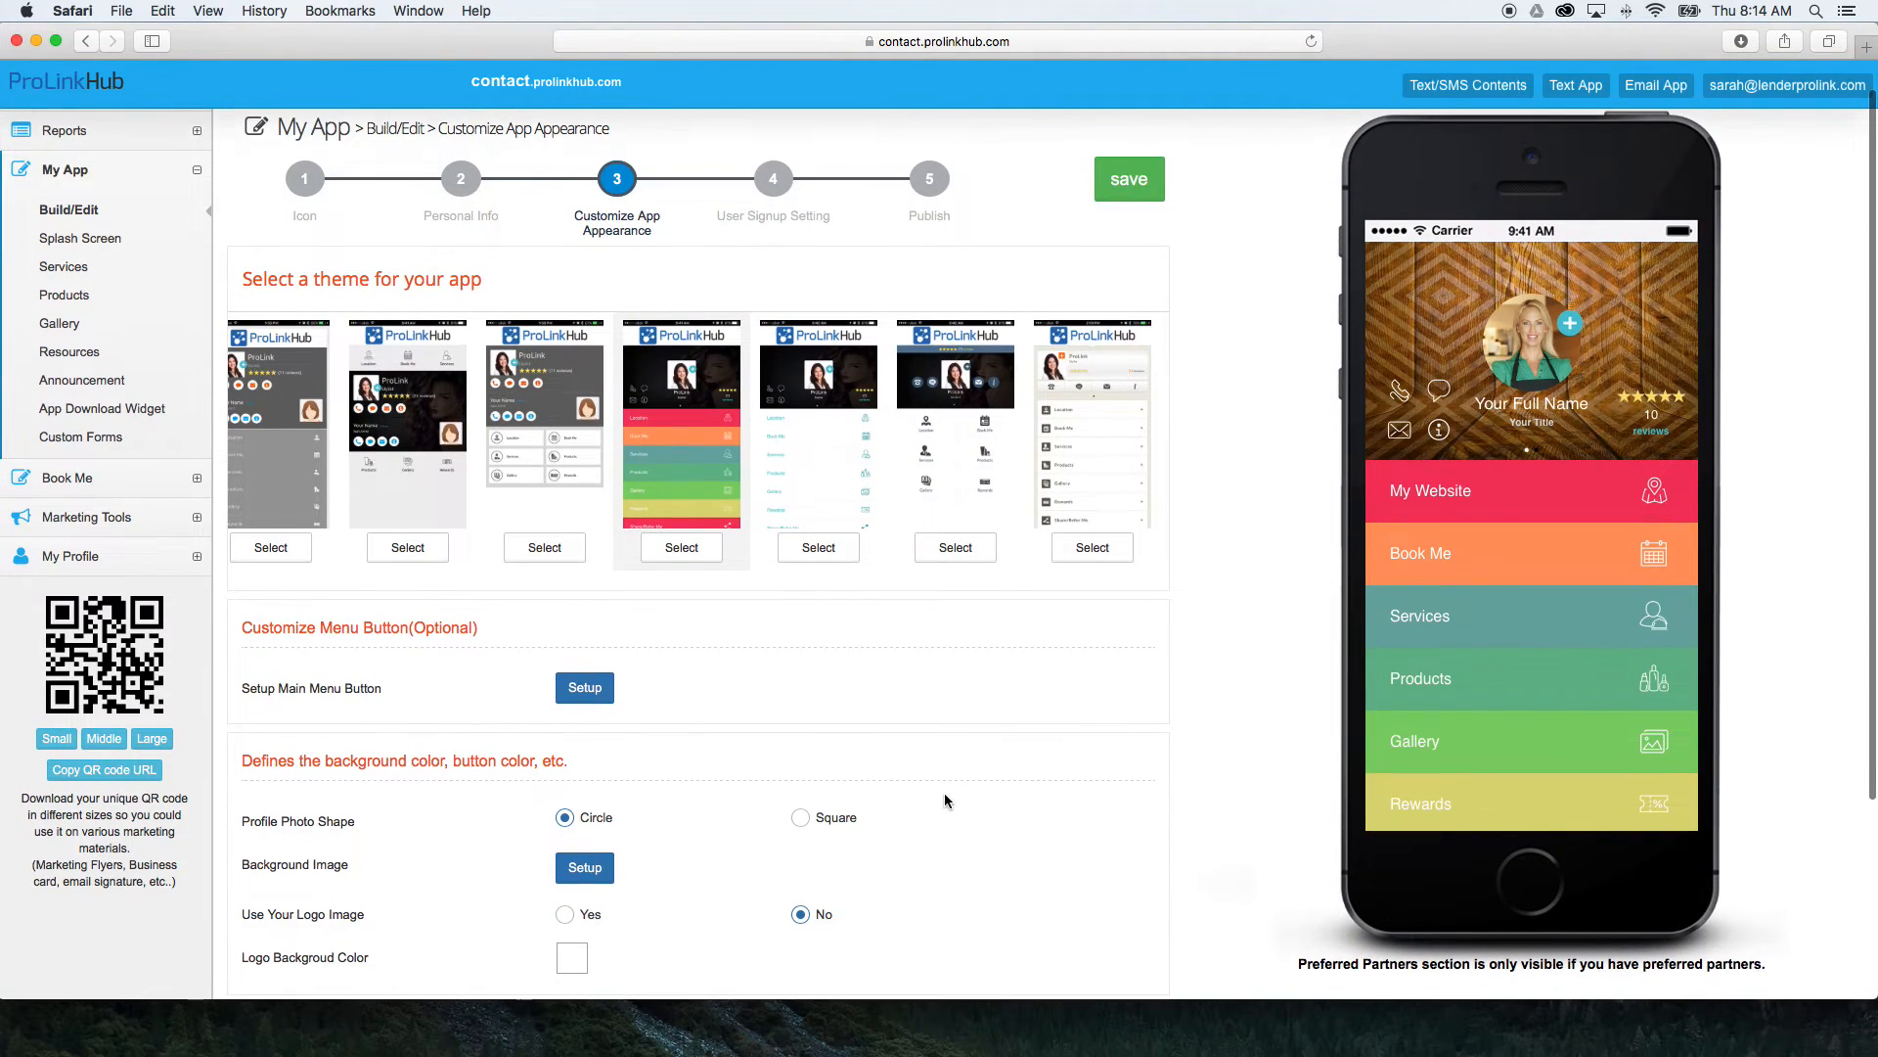
pyautogui.scroll(-4, 945, 800)
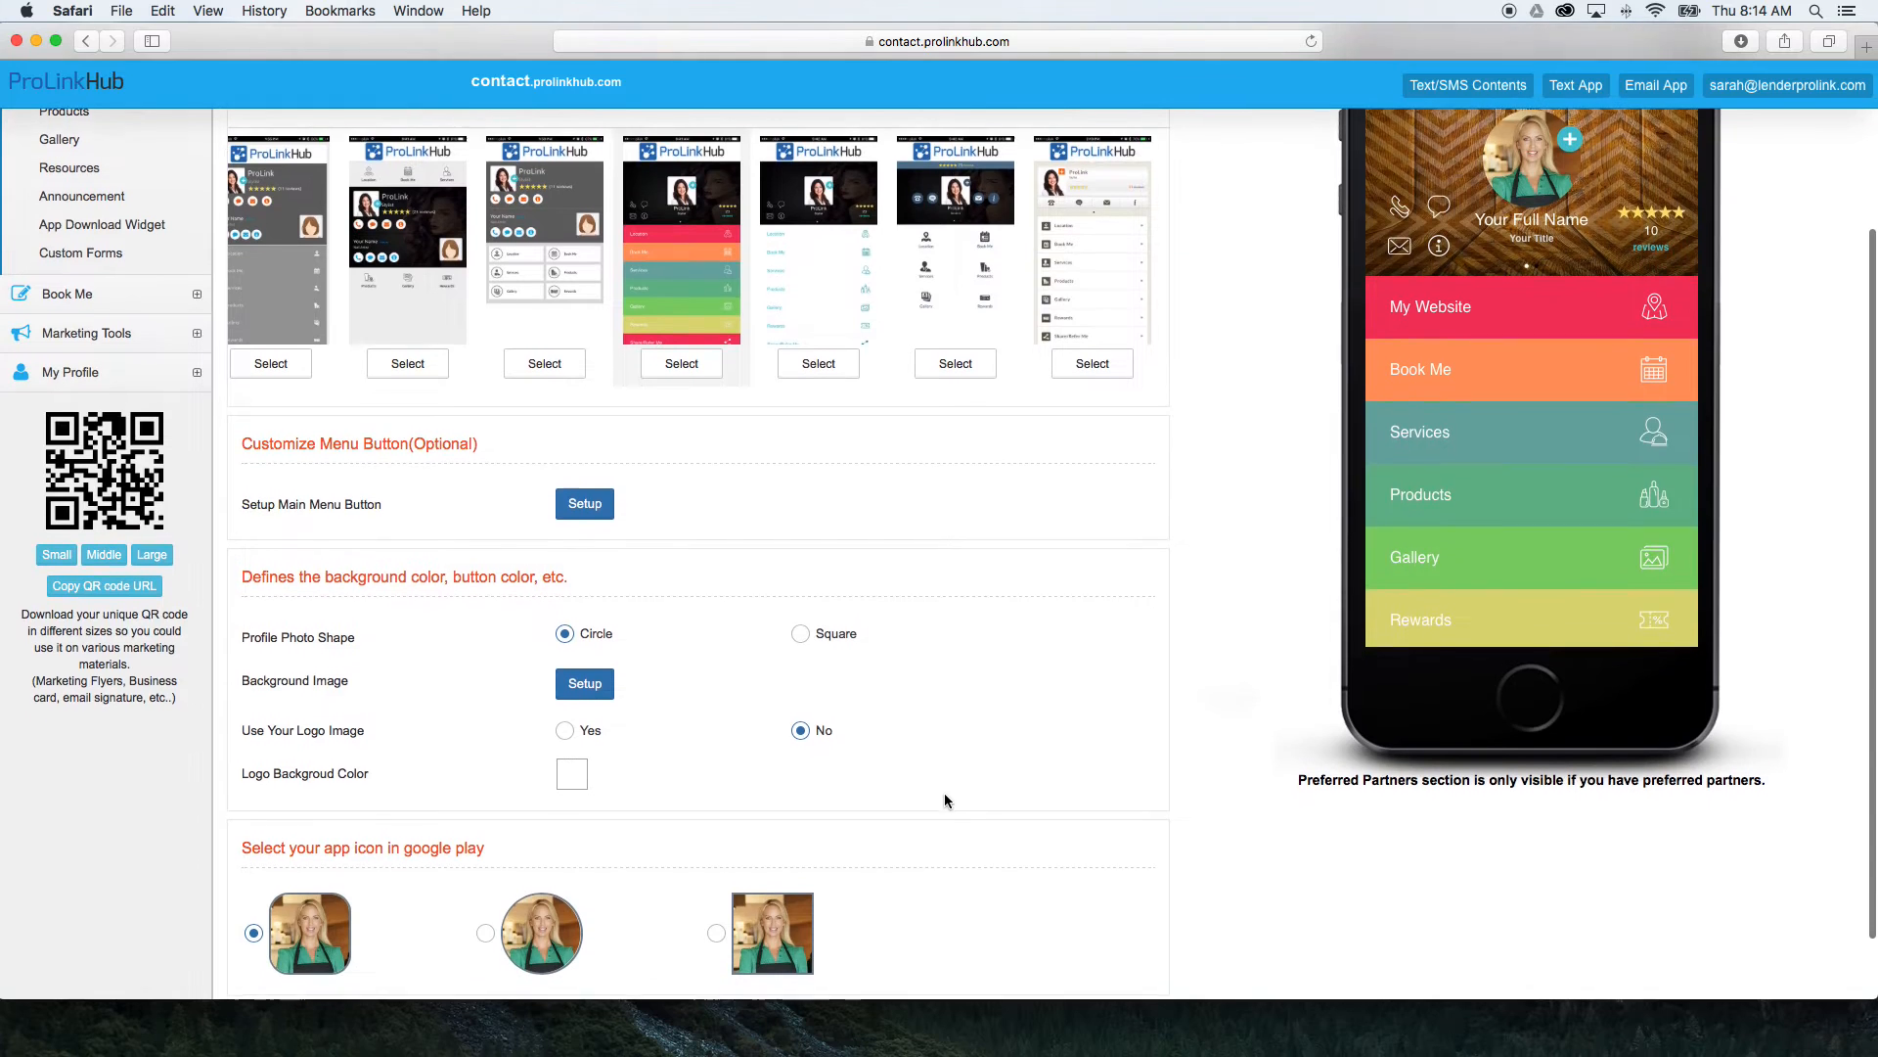
pyautogui.click(564, 731)
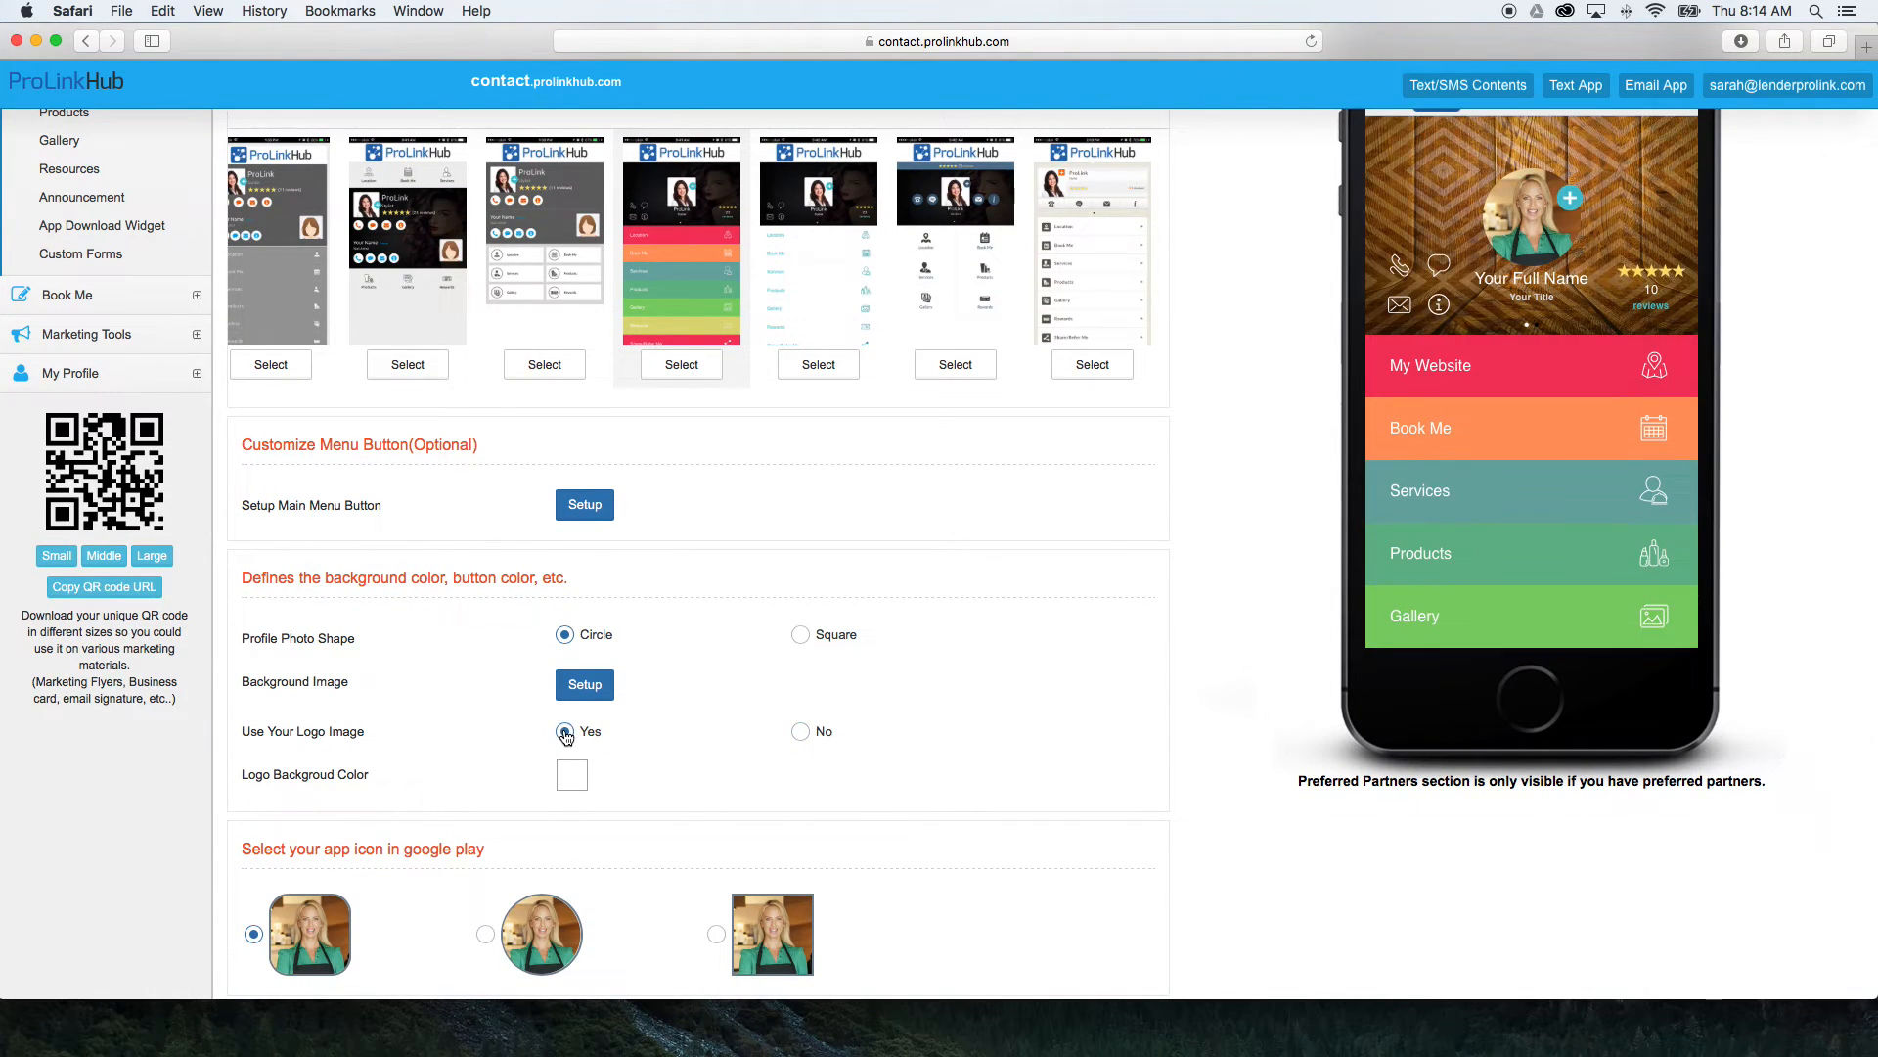
pyautogui.scroll(2, 734, 767)
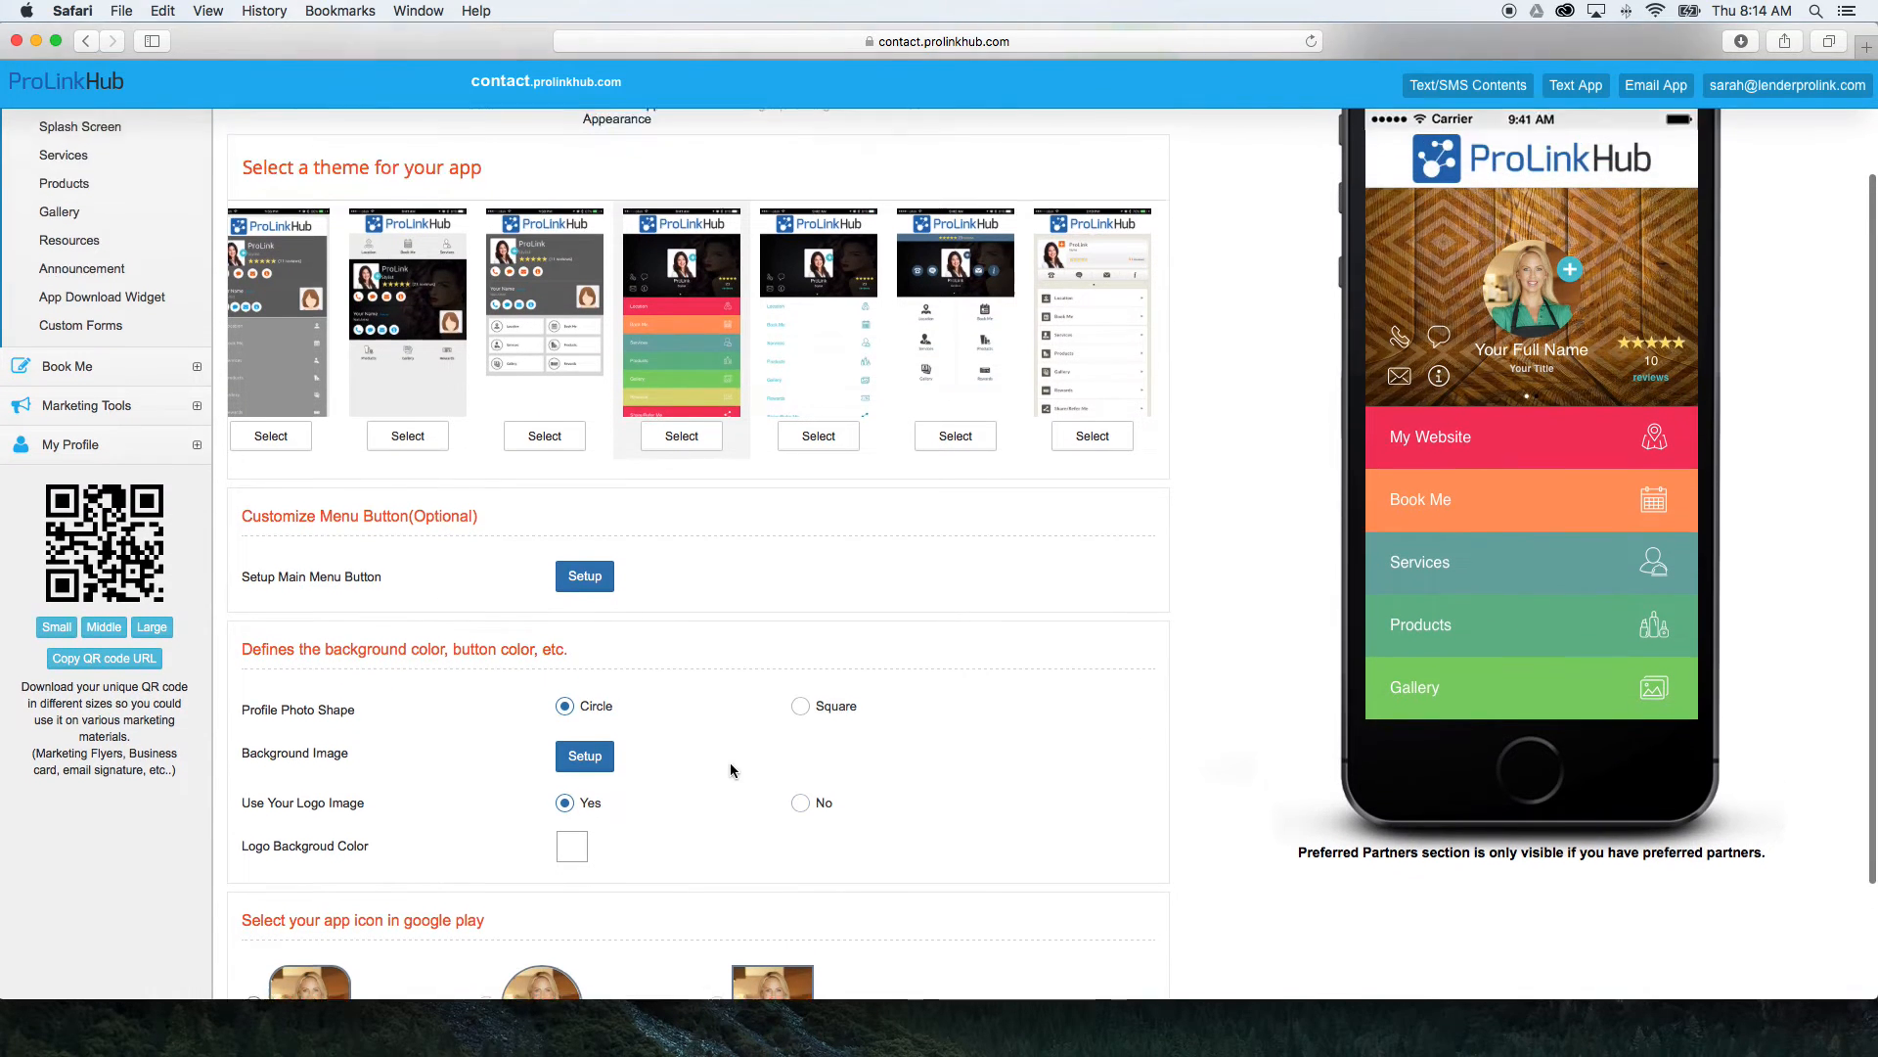
# Try pink and green as the logo background color, and return it to white.
pyautogui.click(568, 885)
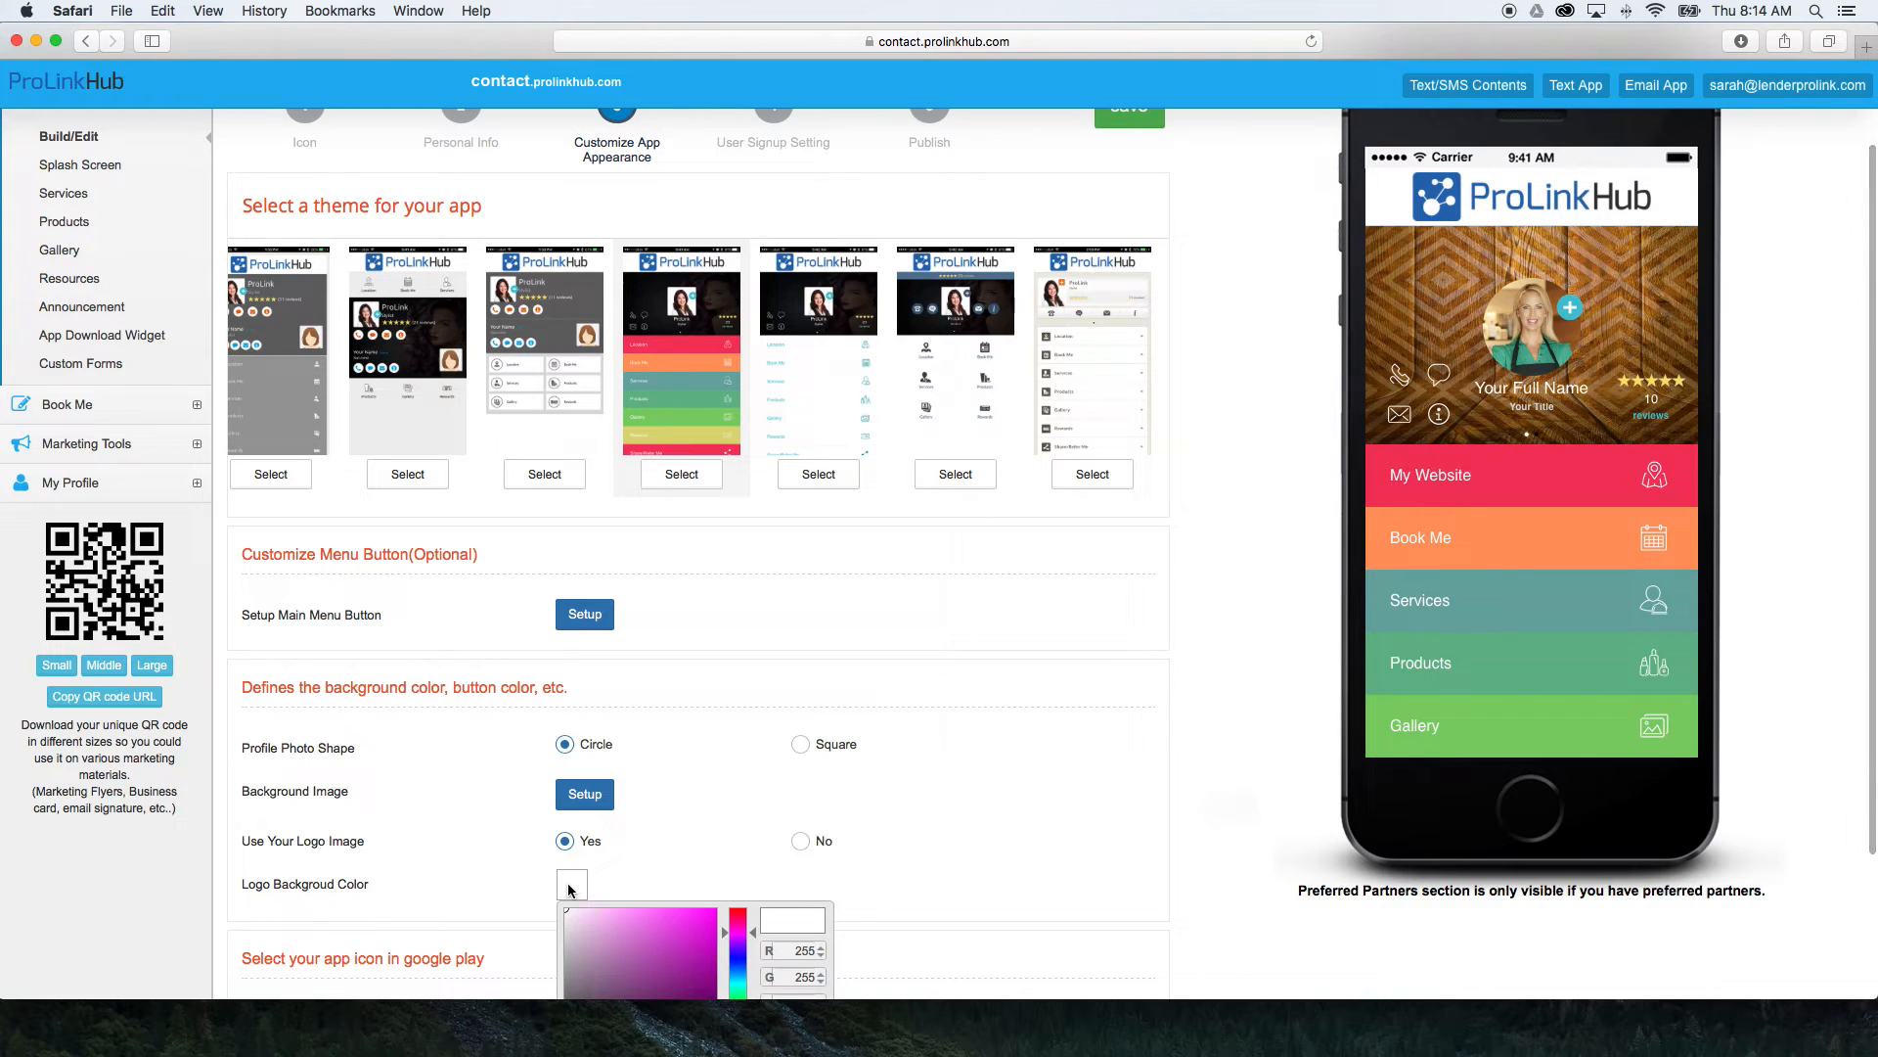
pyautogui.scroll(1, 643, 931)
pyautogui.click(643, 932)
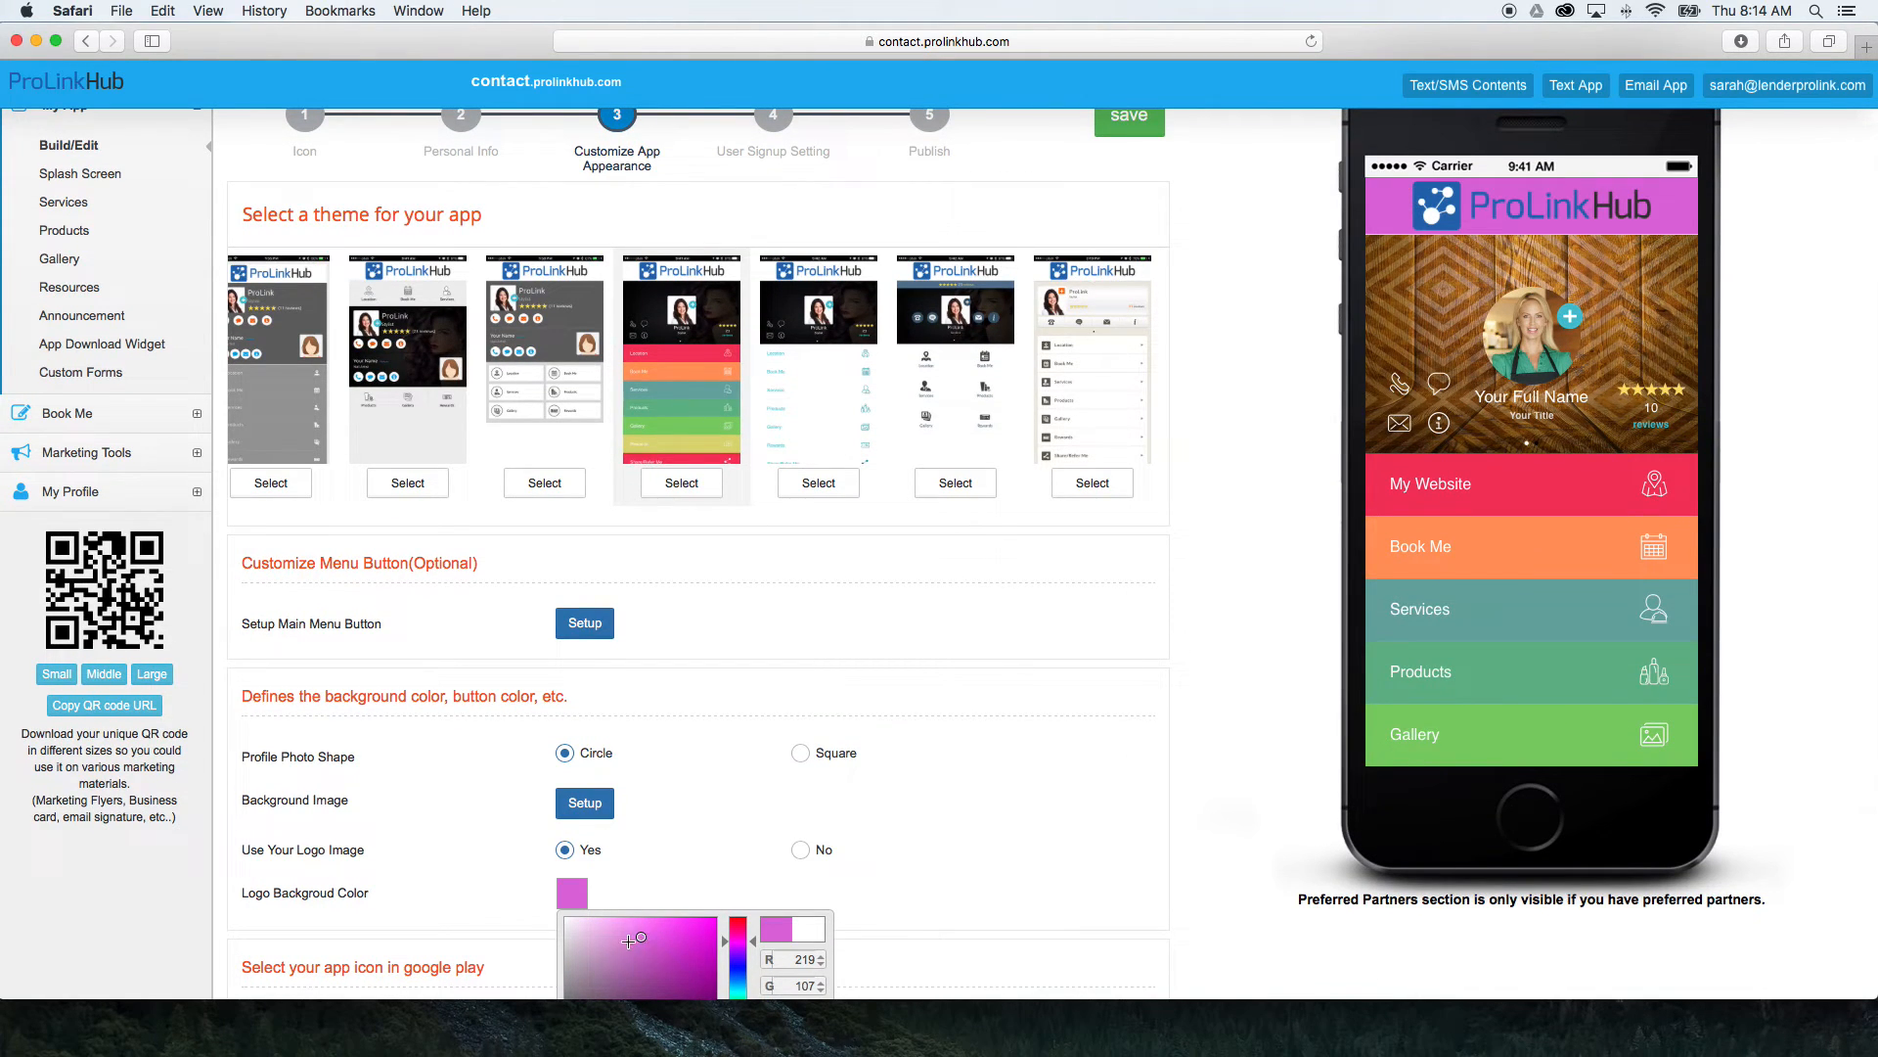
pyautogui.scroll(-1, 671, 925)
pyautogui.click(738, 936)
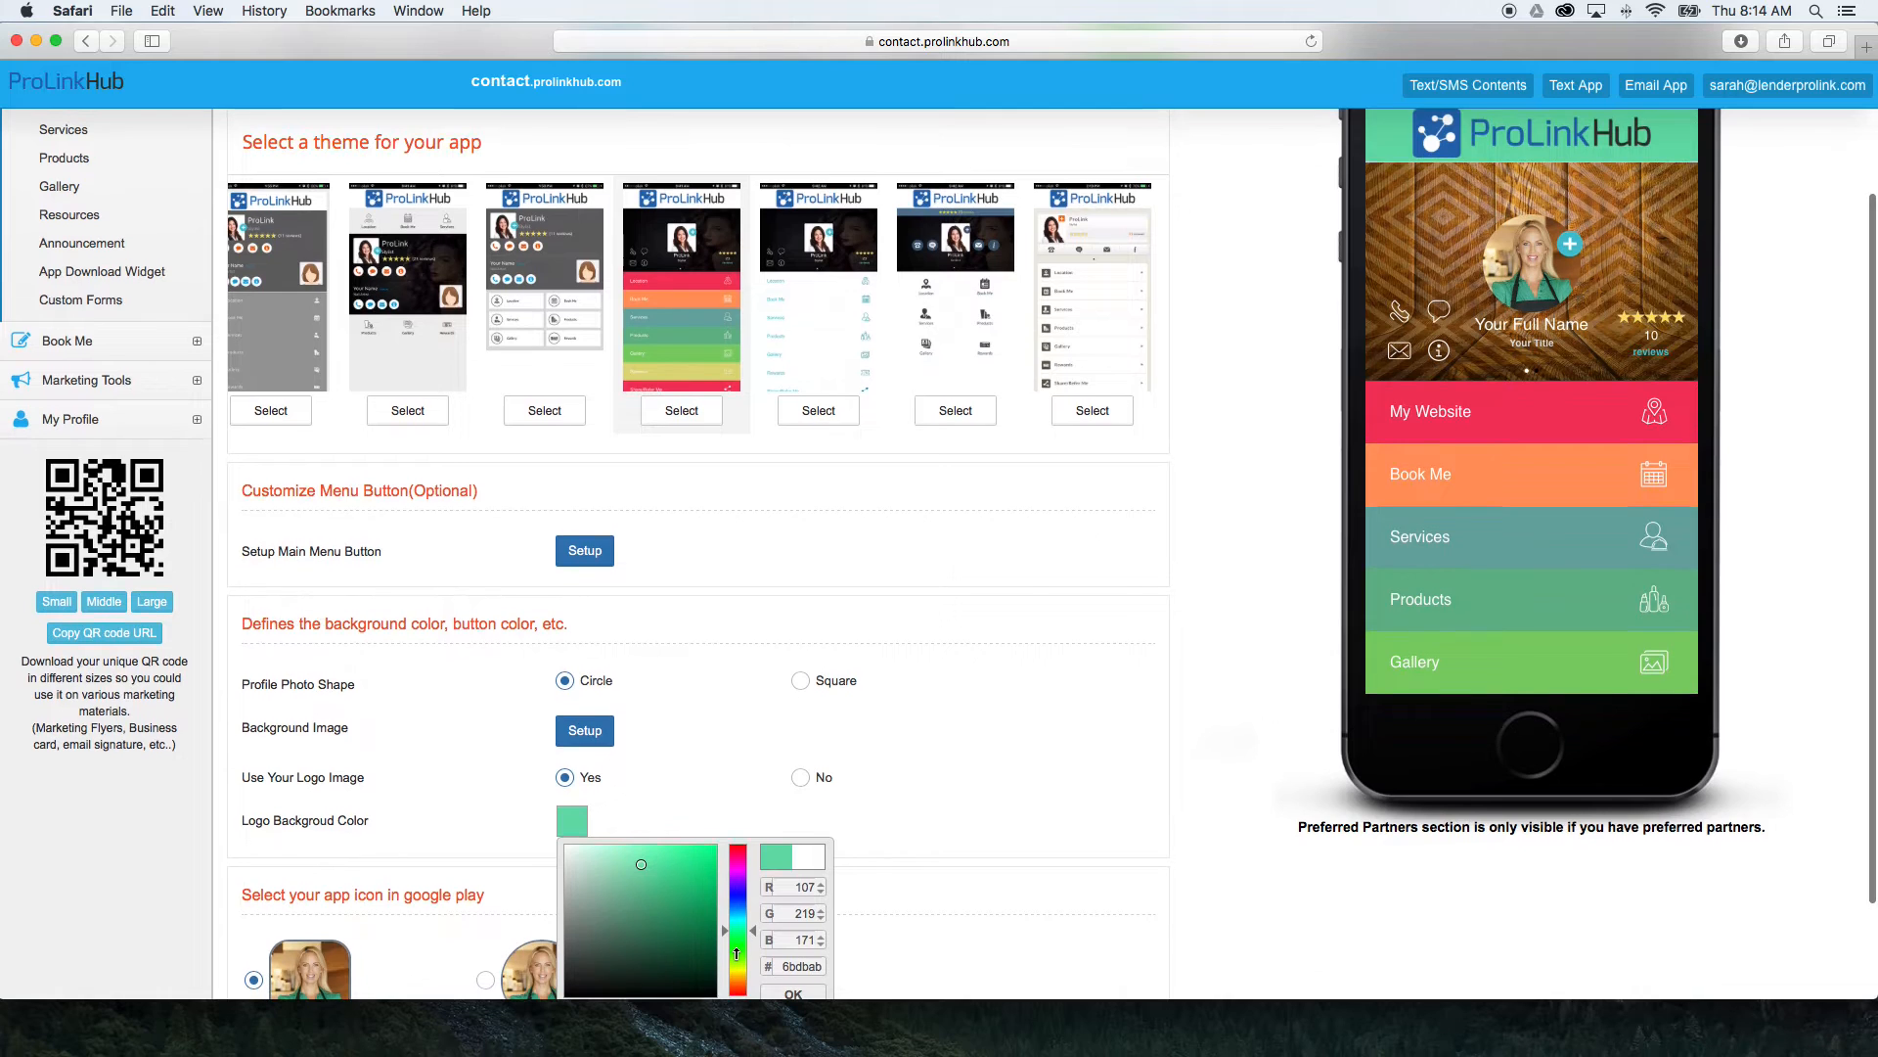
pyautogui.click(737, 967)
pyautogui.scroll(1, 648, 922)
pyautogui.click(583, 908)
pyautogui.click(566, 891)
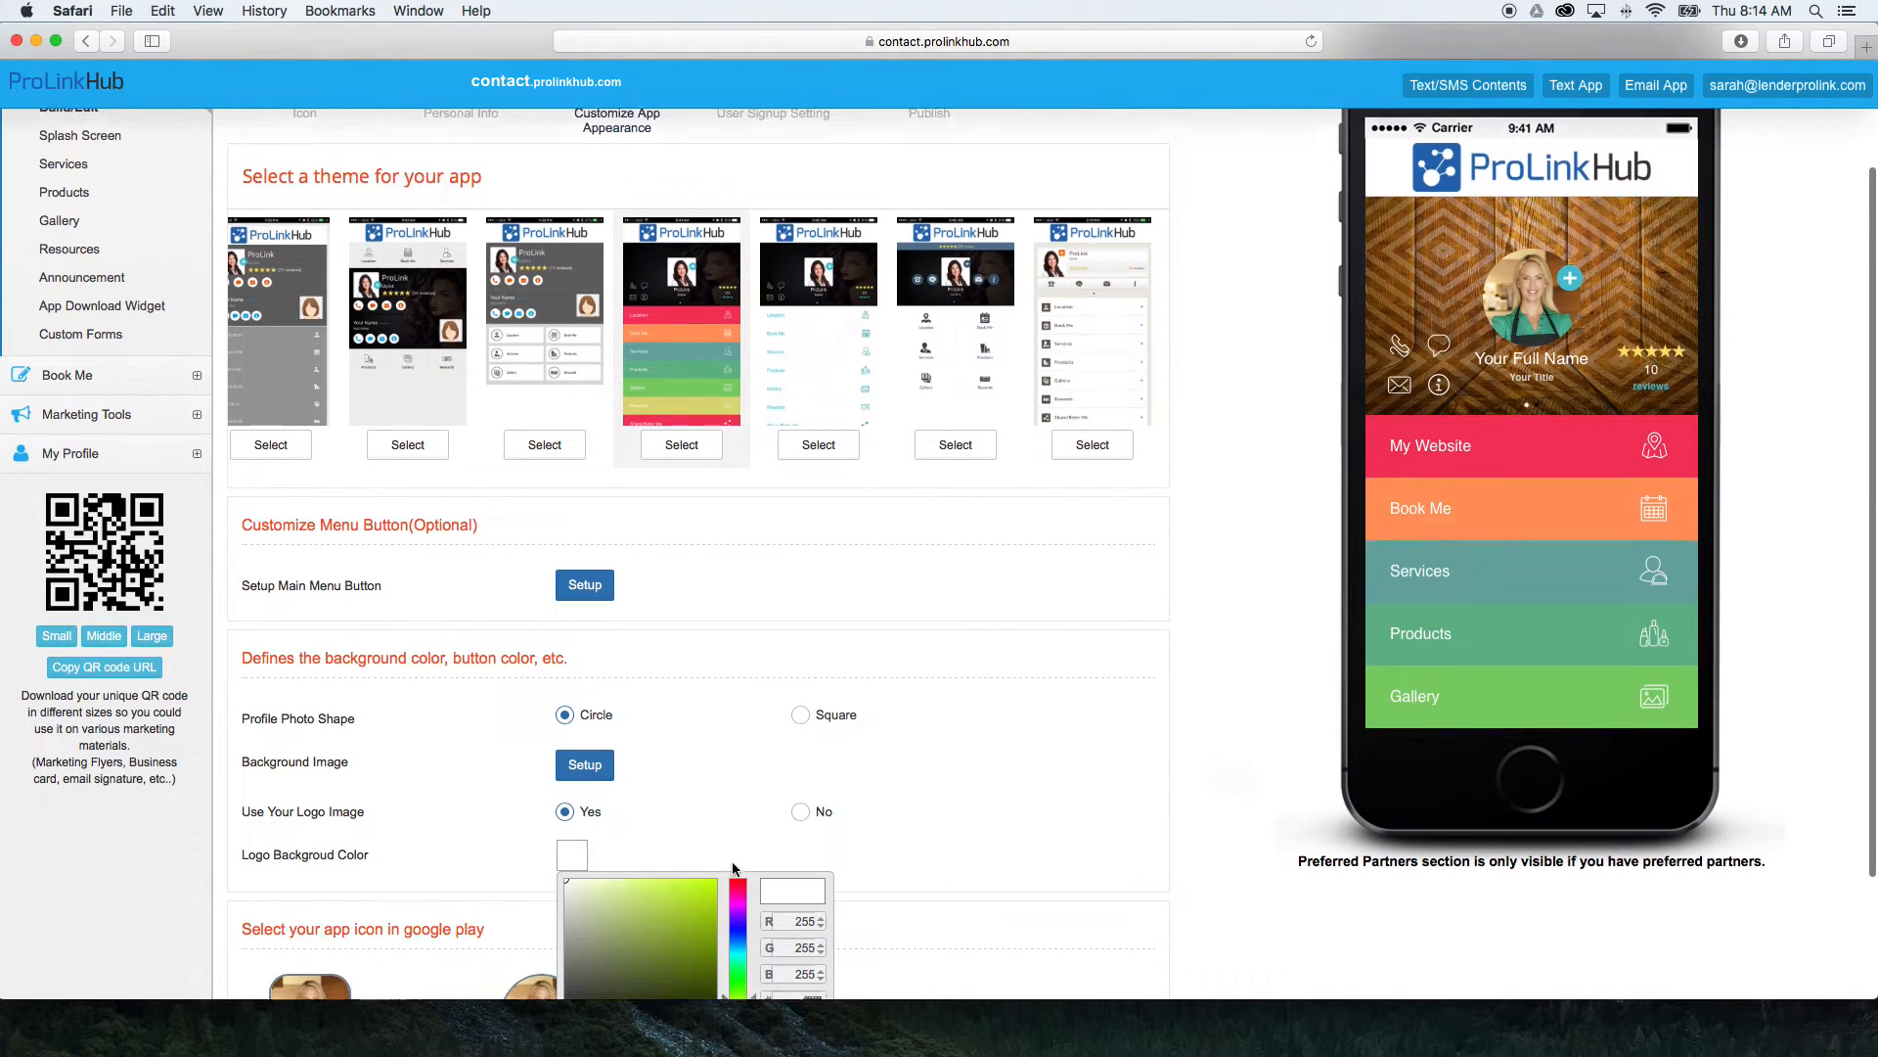
pyautogui.scroll(-3, 732, 861)
pyautogui.click(1037, 714)
# Save the Customize App Appearance stage and review the registration message and downloader form options in User Signup Setting.
pyautogui.scroll(5, 1047, 719)
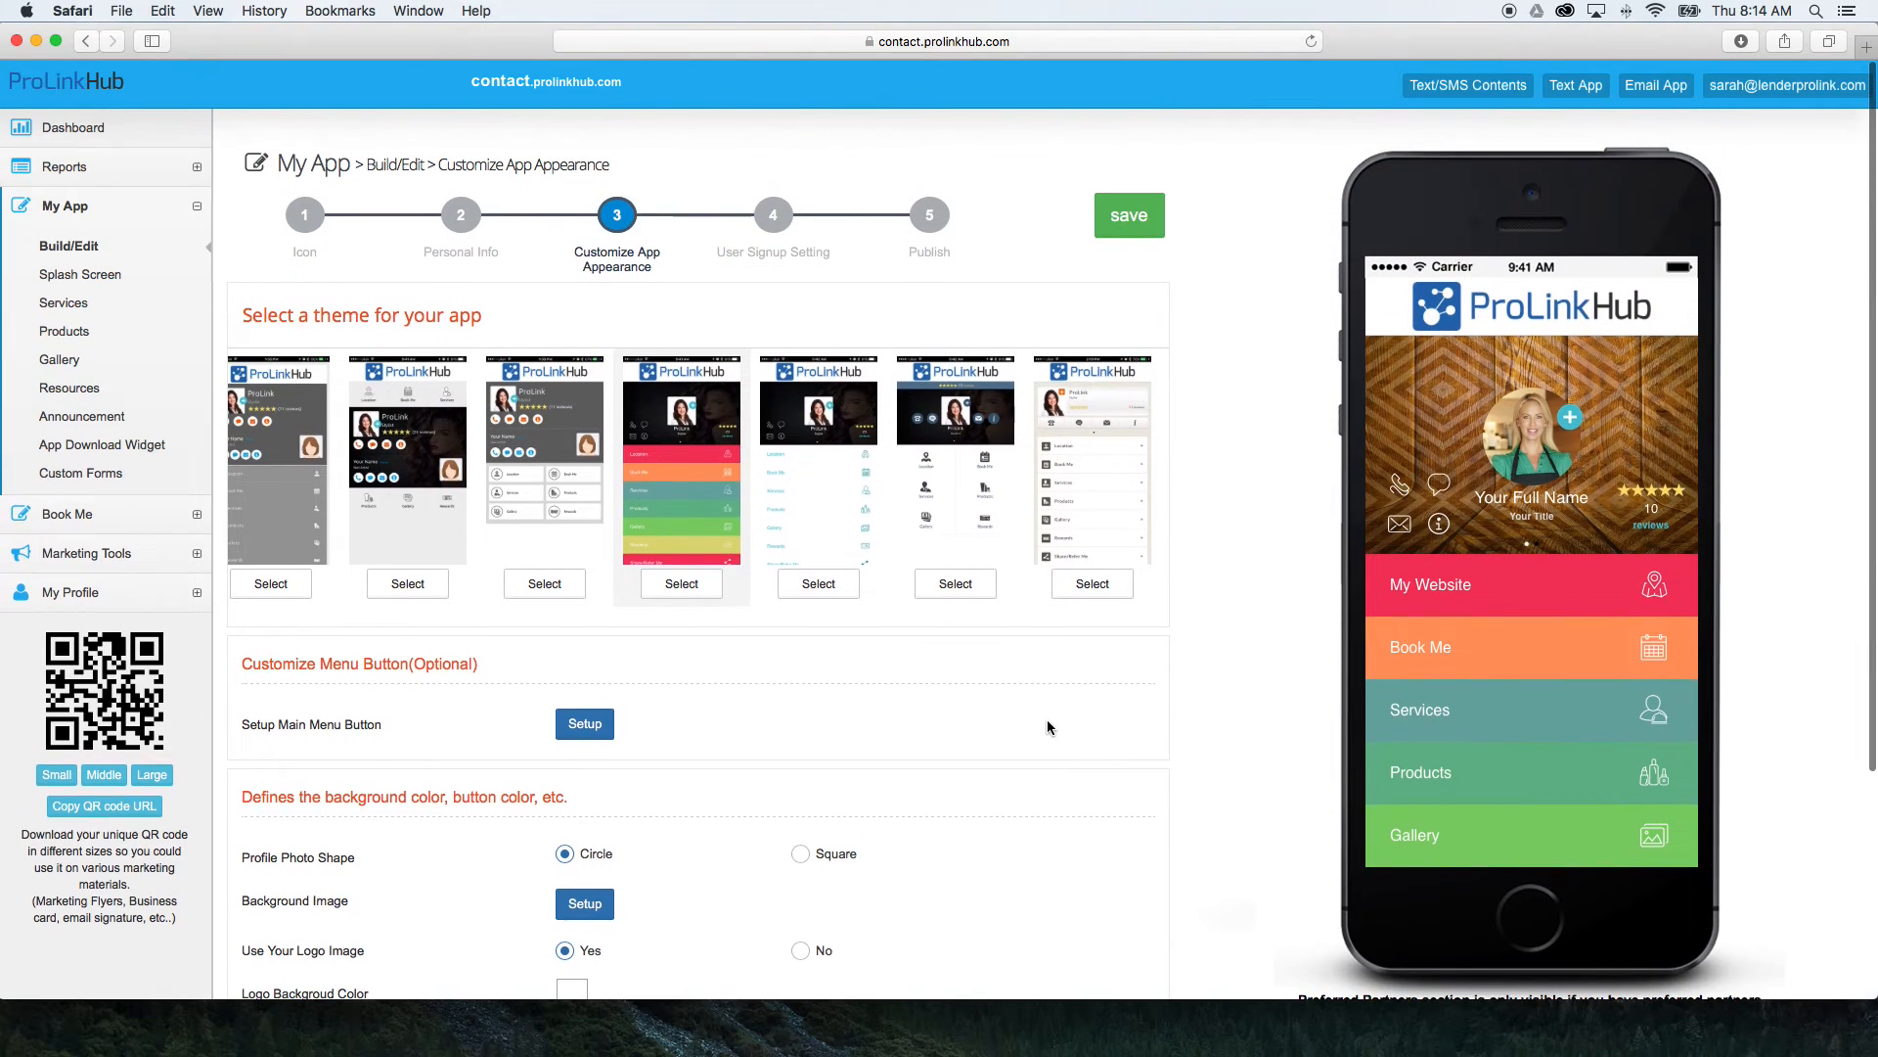
pyautogui.click(1129, 217)
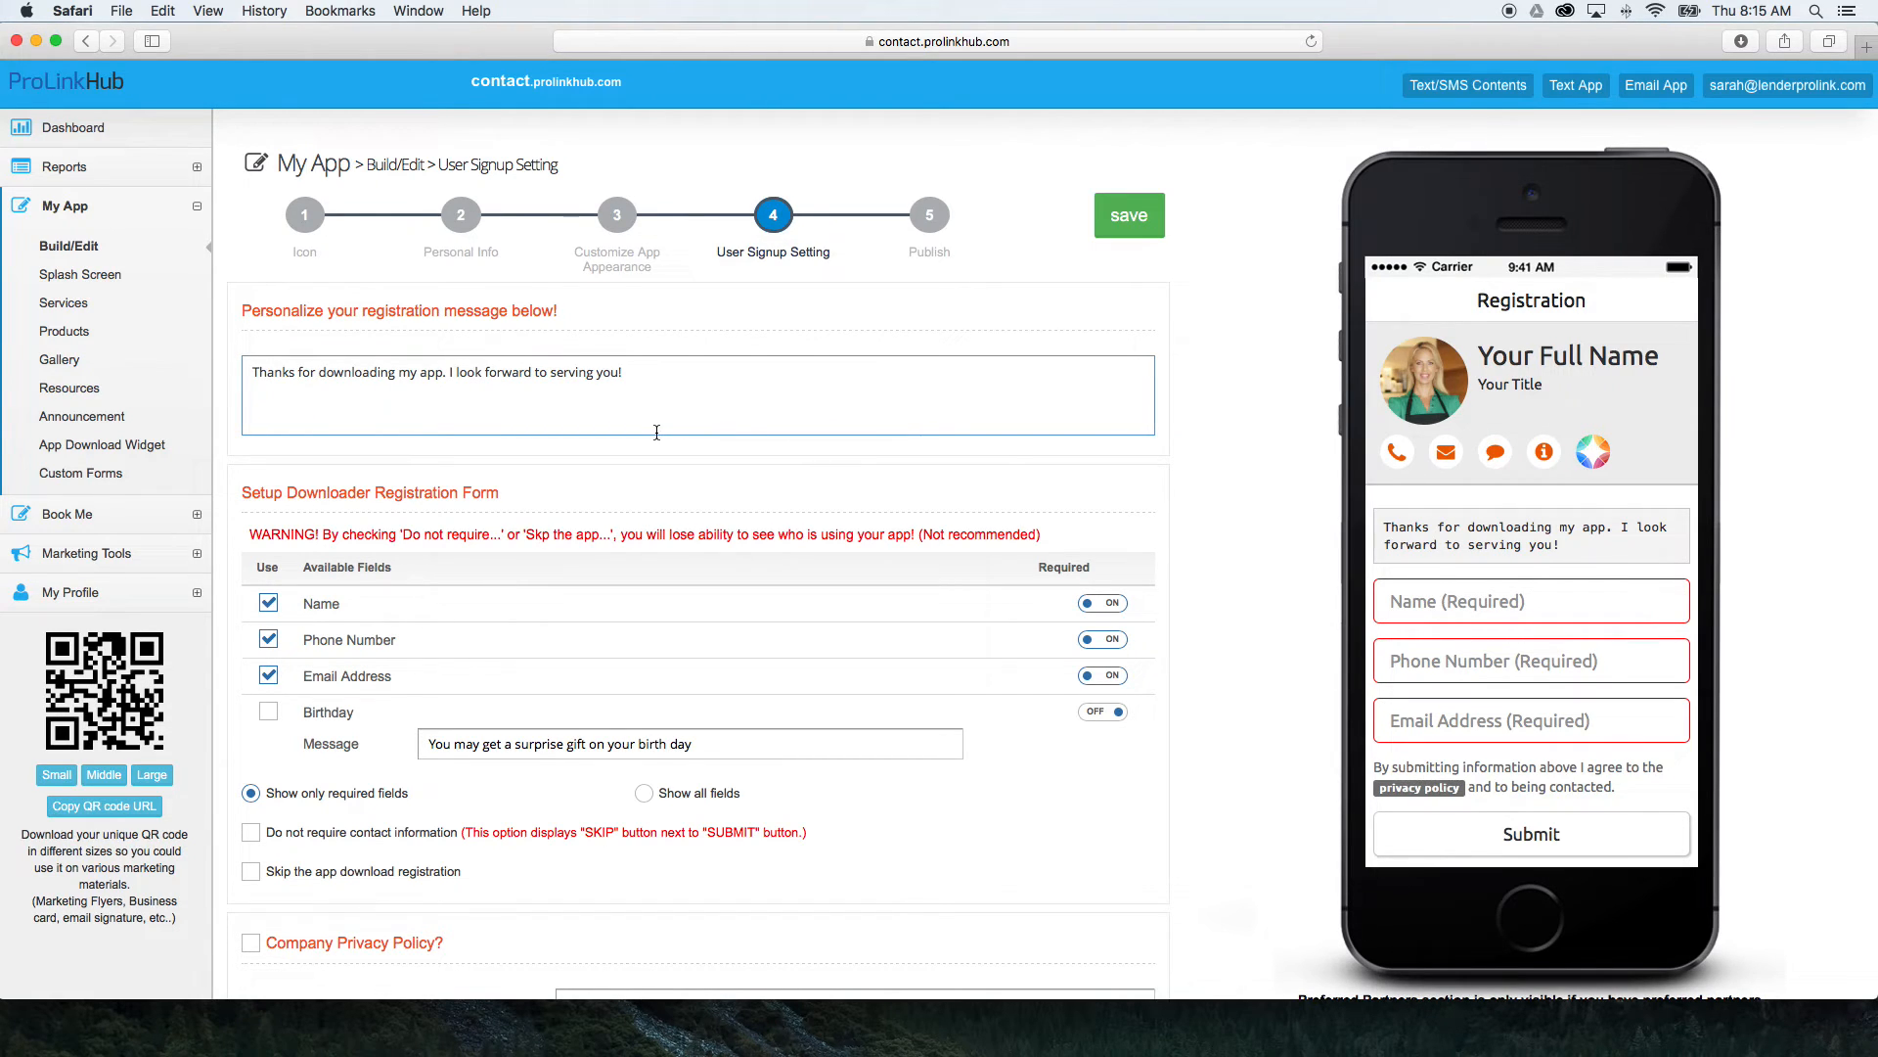
pyautogui.scroll(-3, 641, 433)
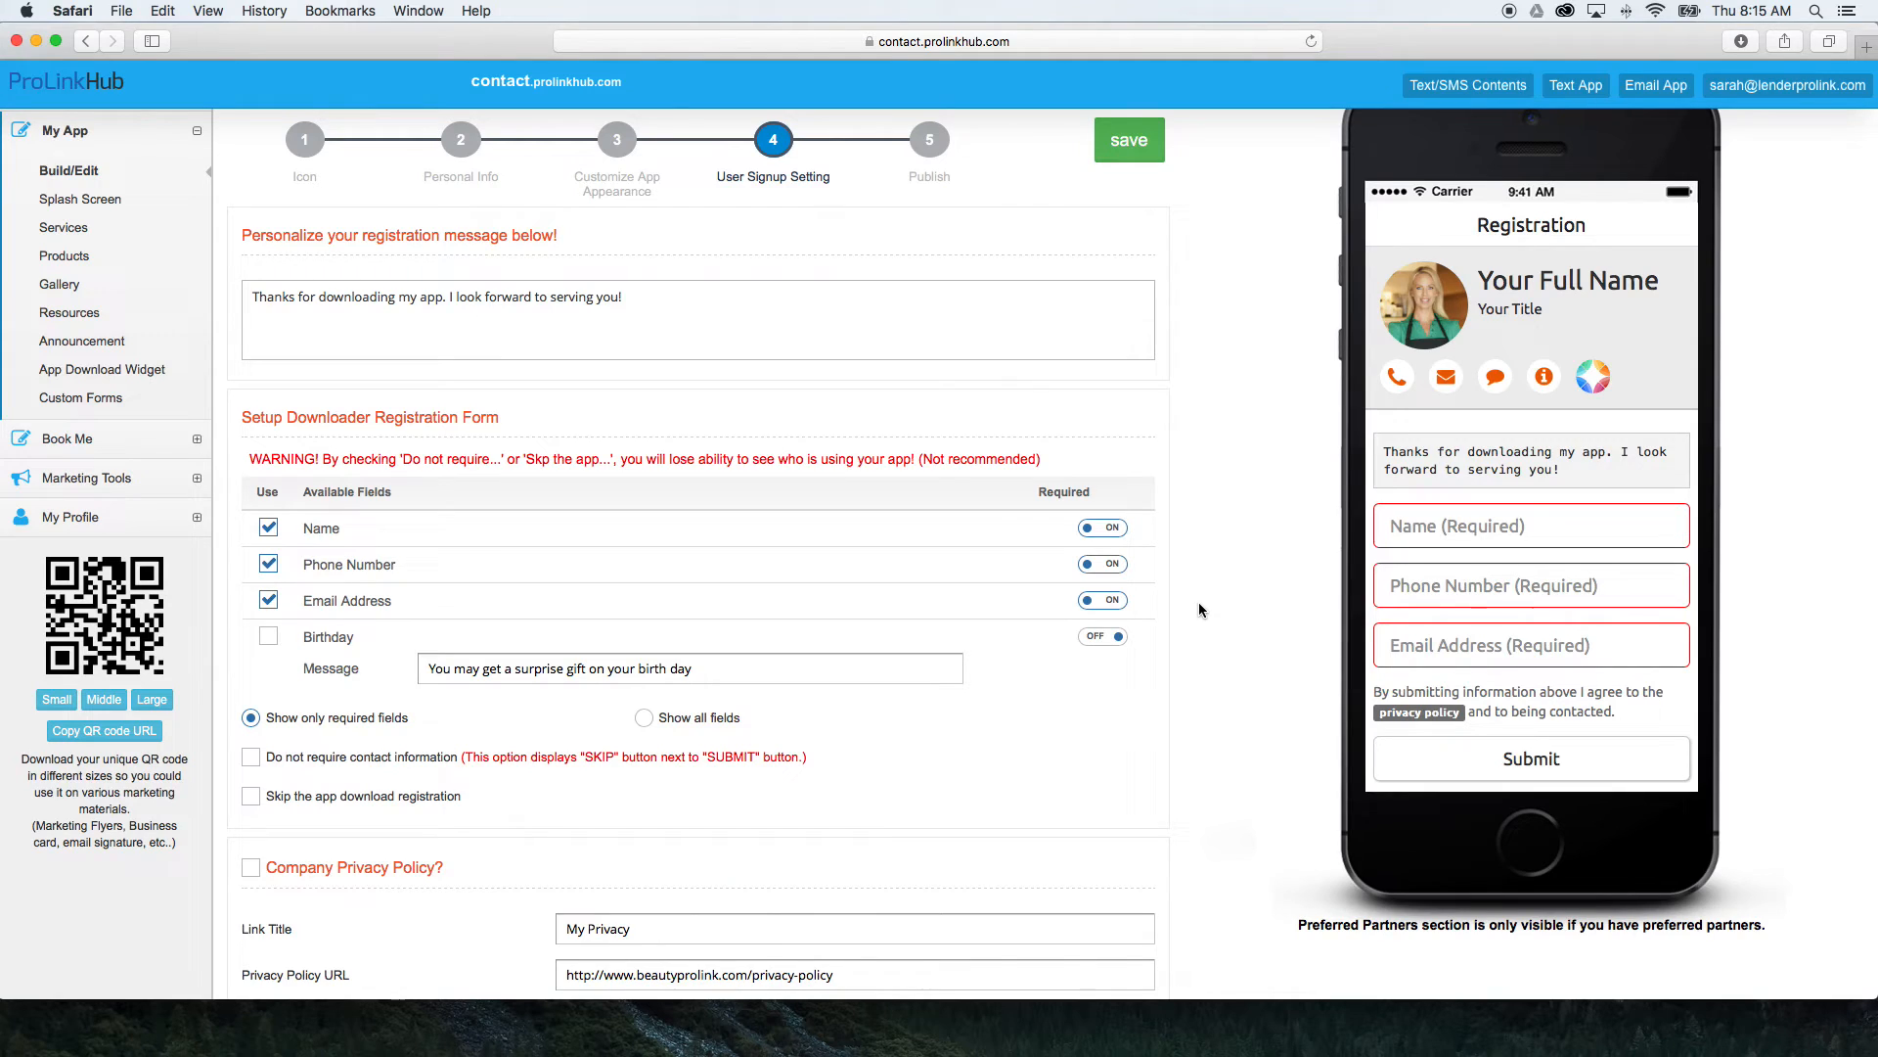
pyautogui.scroll(-1, 1189, 607)
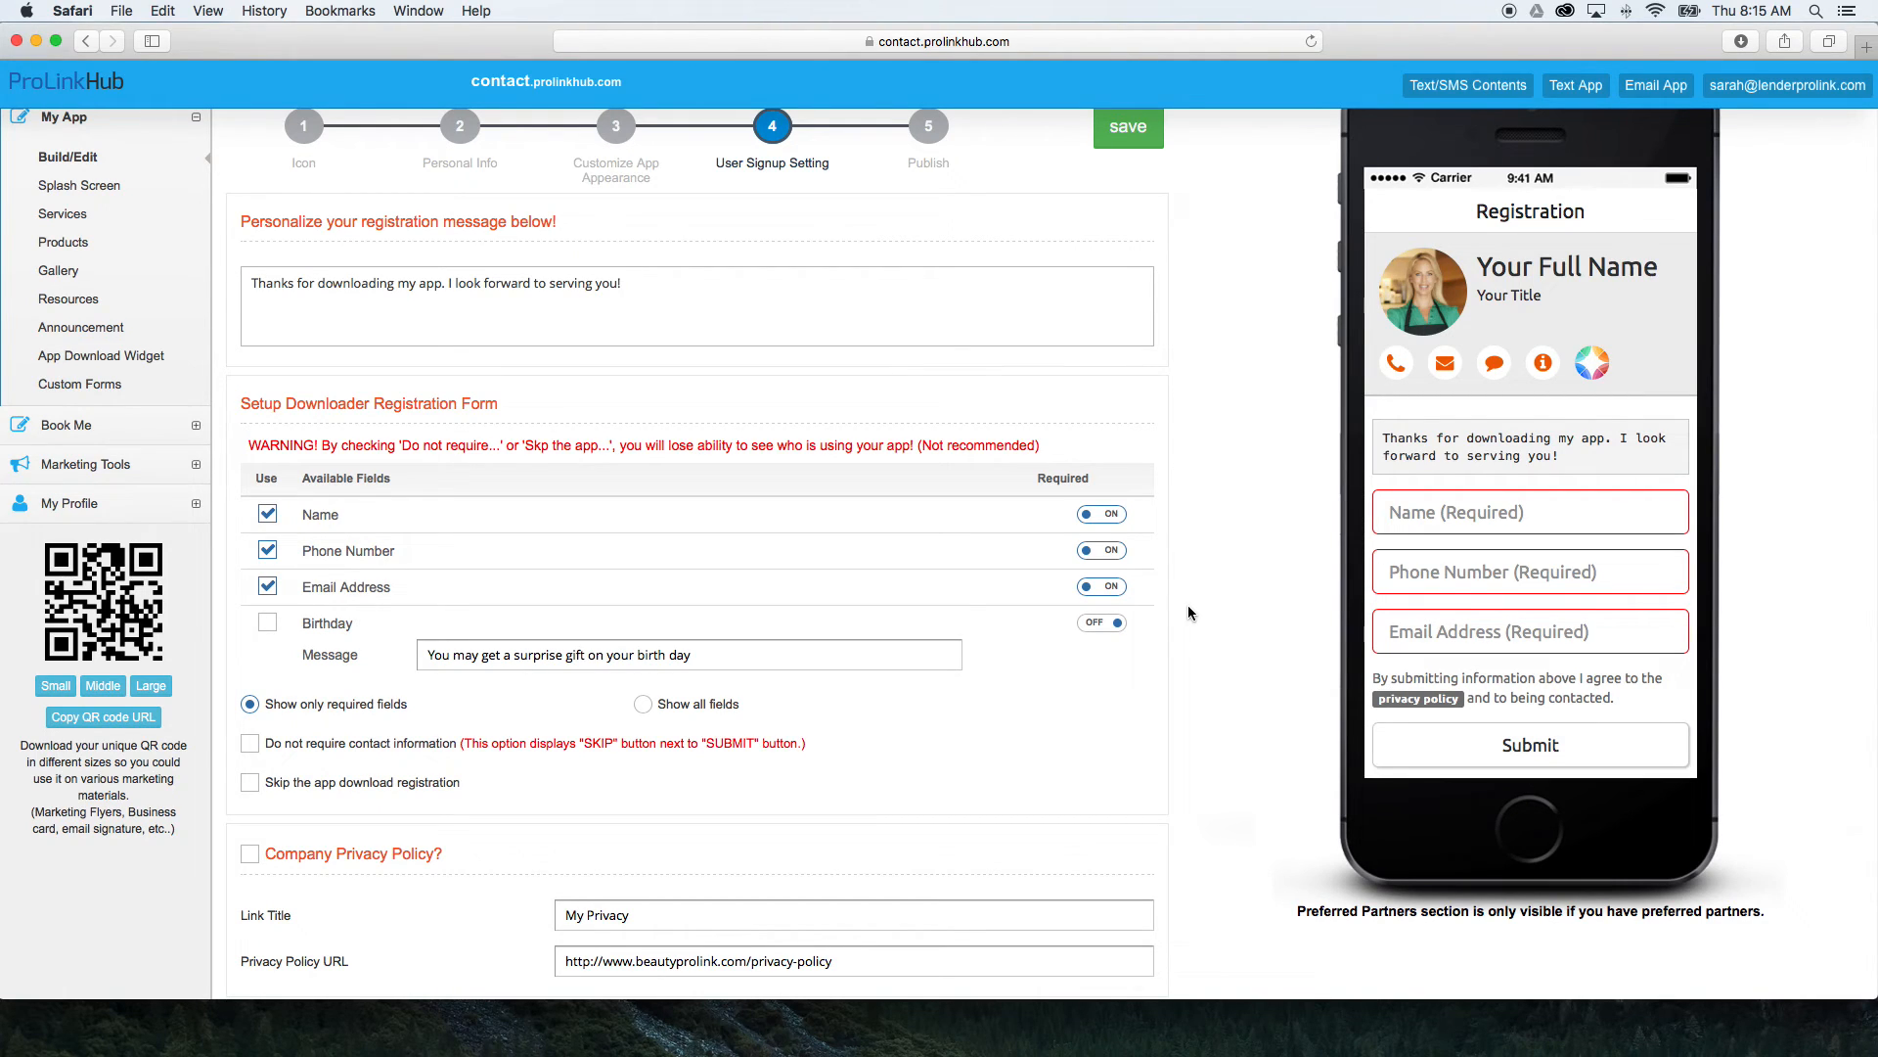
# Add the Birthday field to the downloader registration form and make it required.
pyautogui.scroll(-1, 1188, 612)
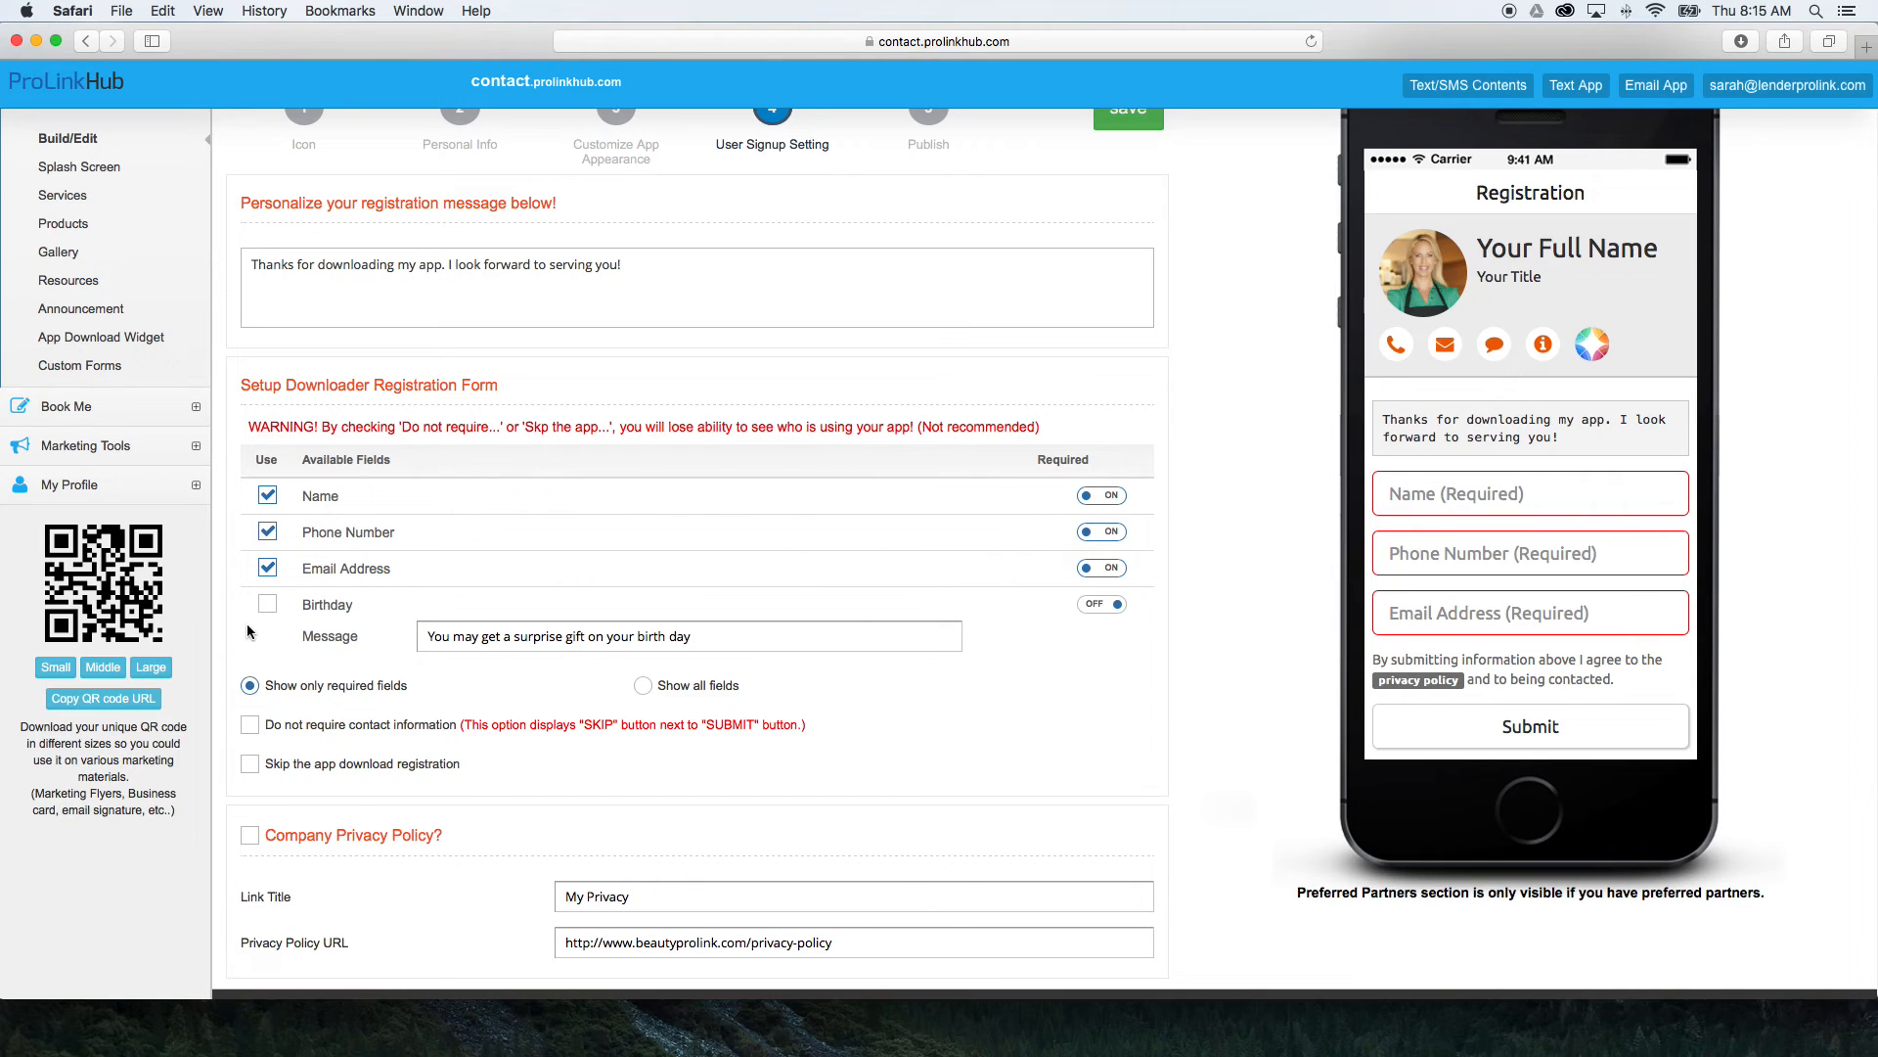
pyautogui.click(266, 603)
pyautogui.click(1119, 606)
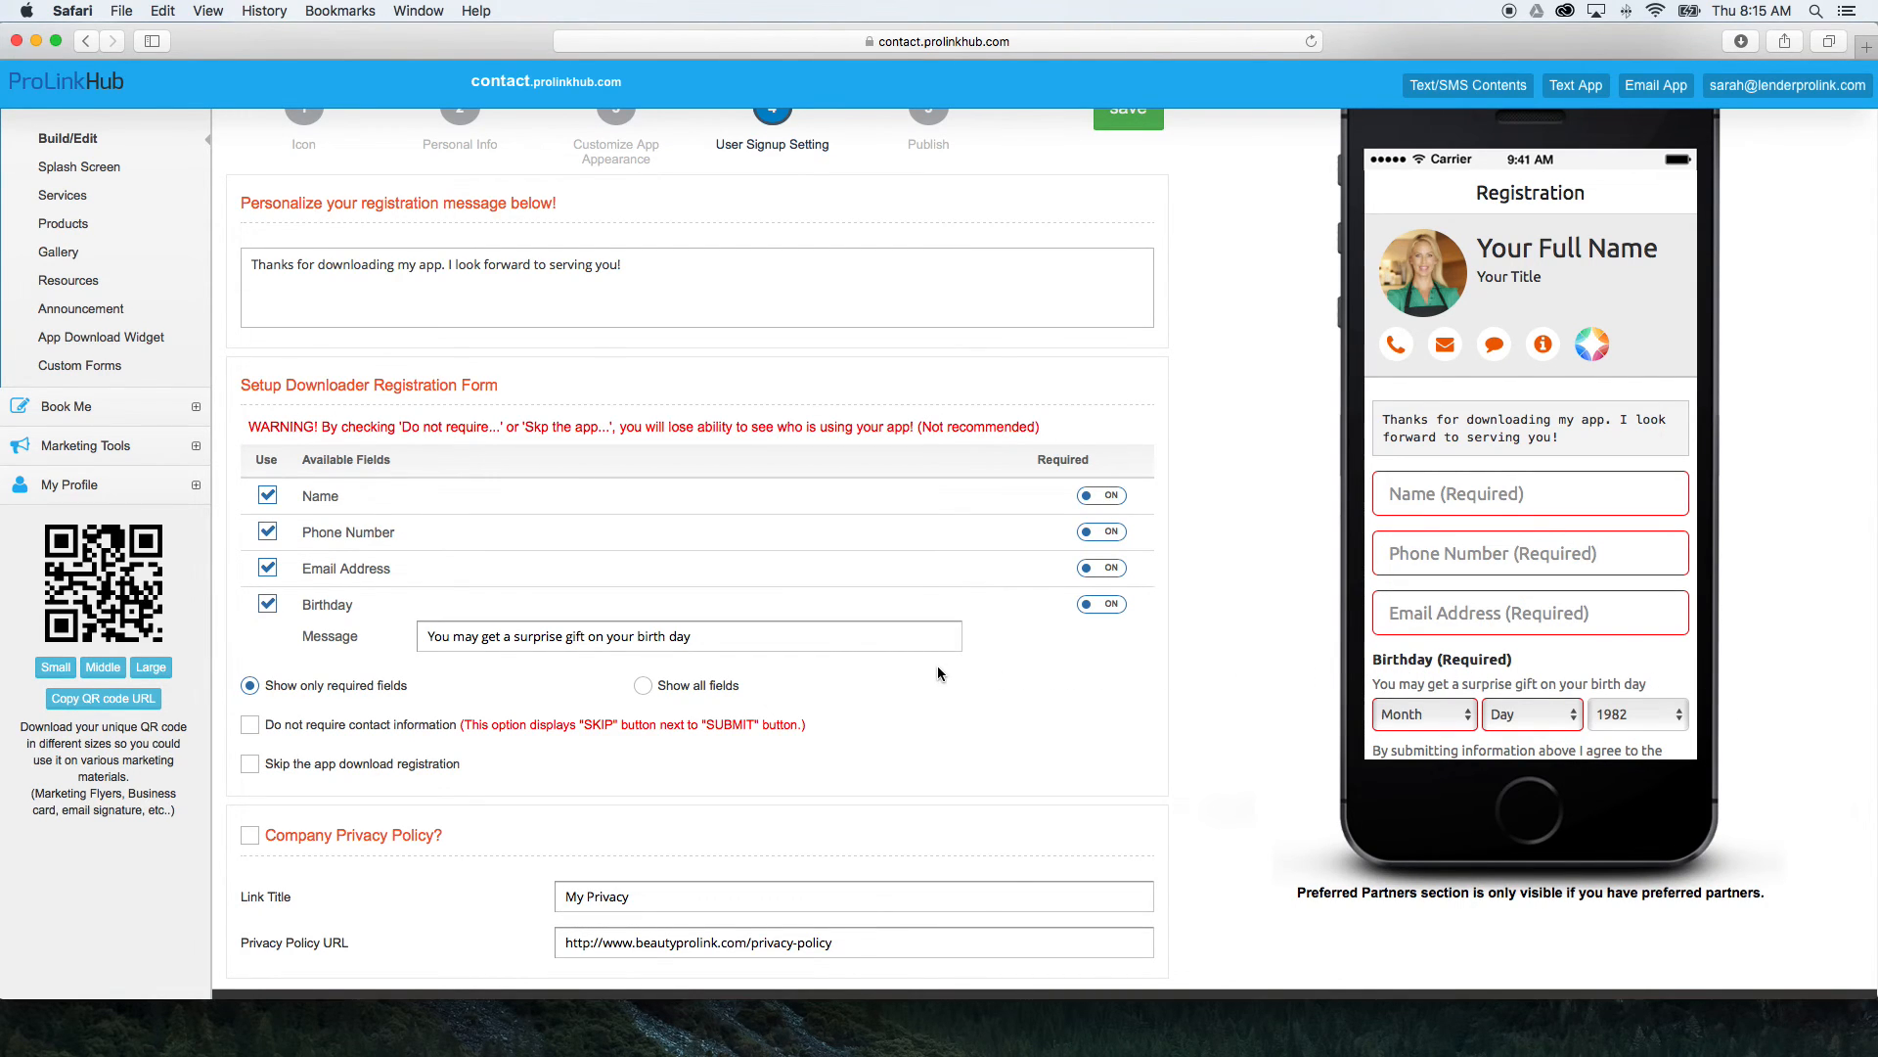
# Try the Company Privacy Policy option for the registration form, and turn it back off.
pyautogui.scroll(-1, 937, 673)
pyautogui.scroll(-1, 922, 664)
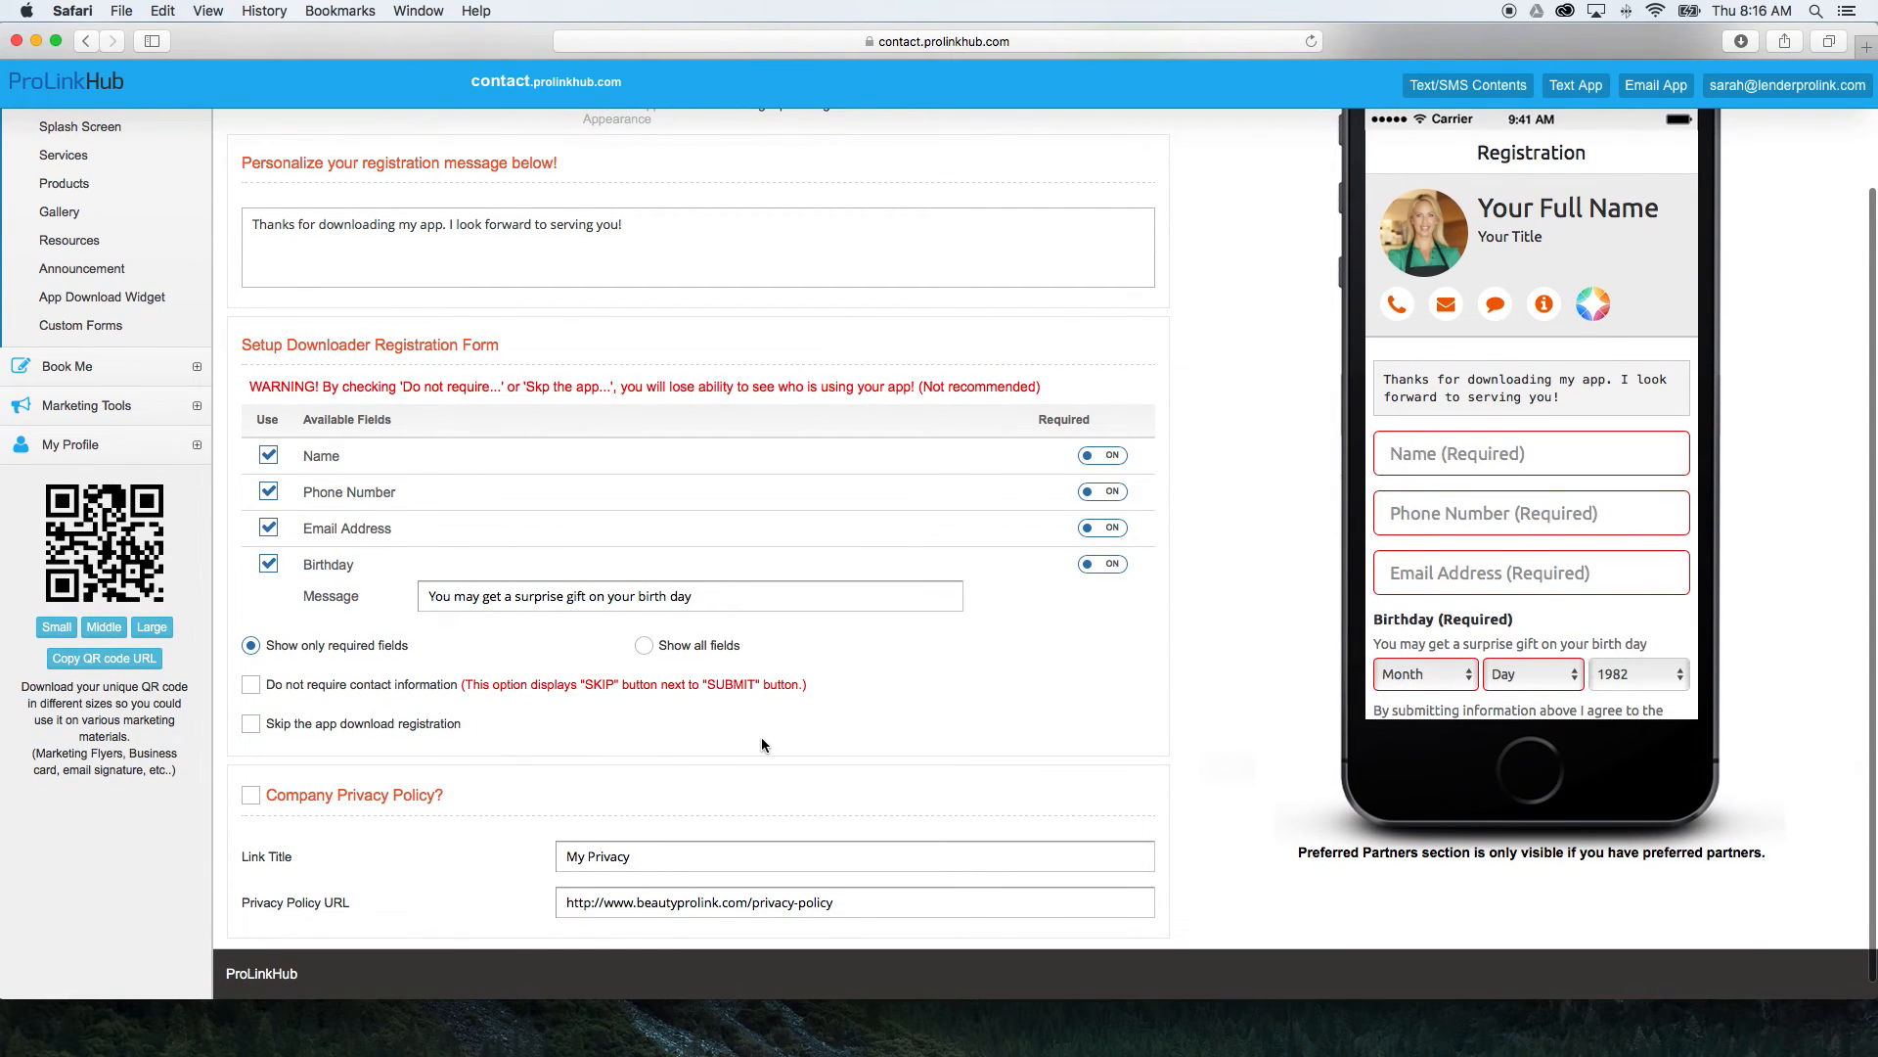
pyautogui.click(251, 797)
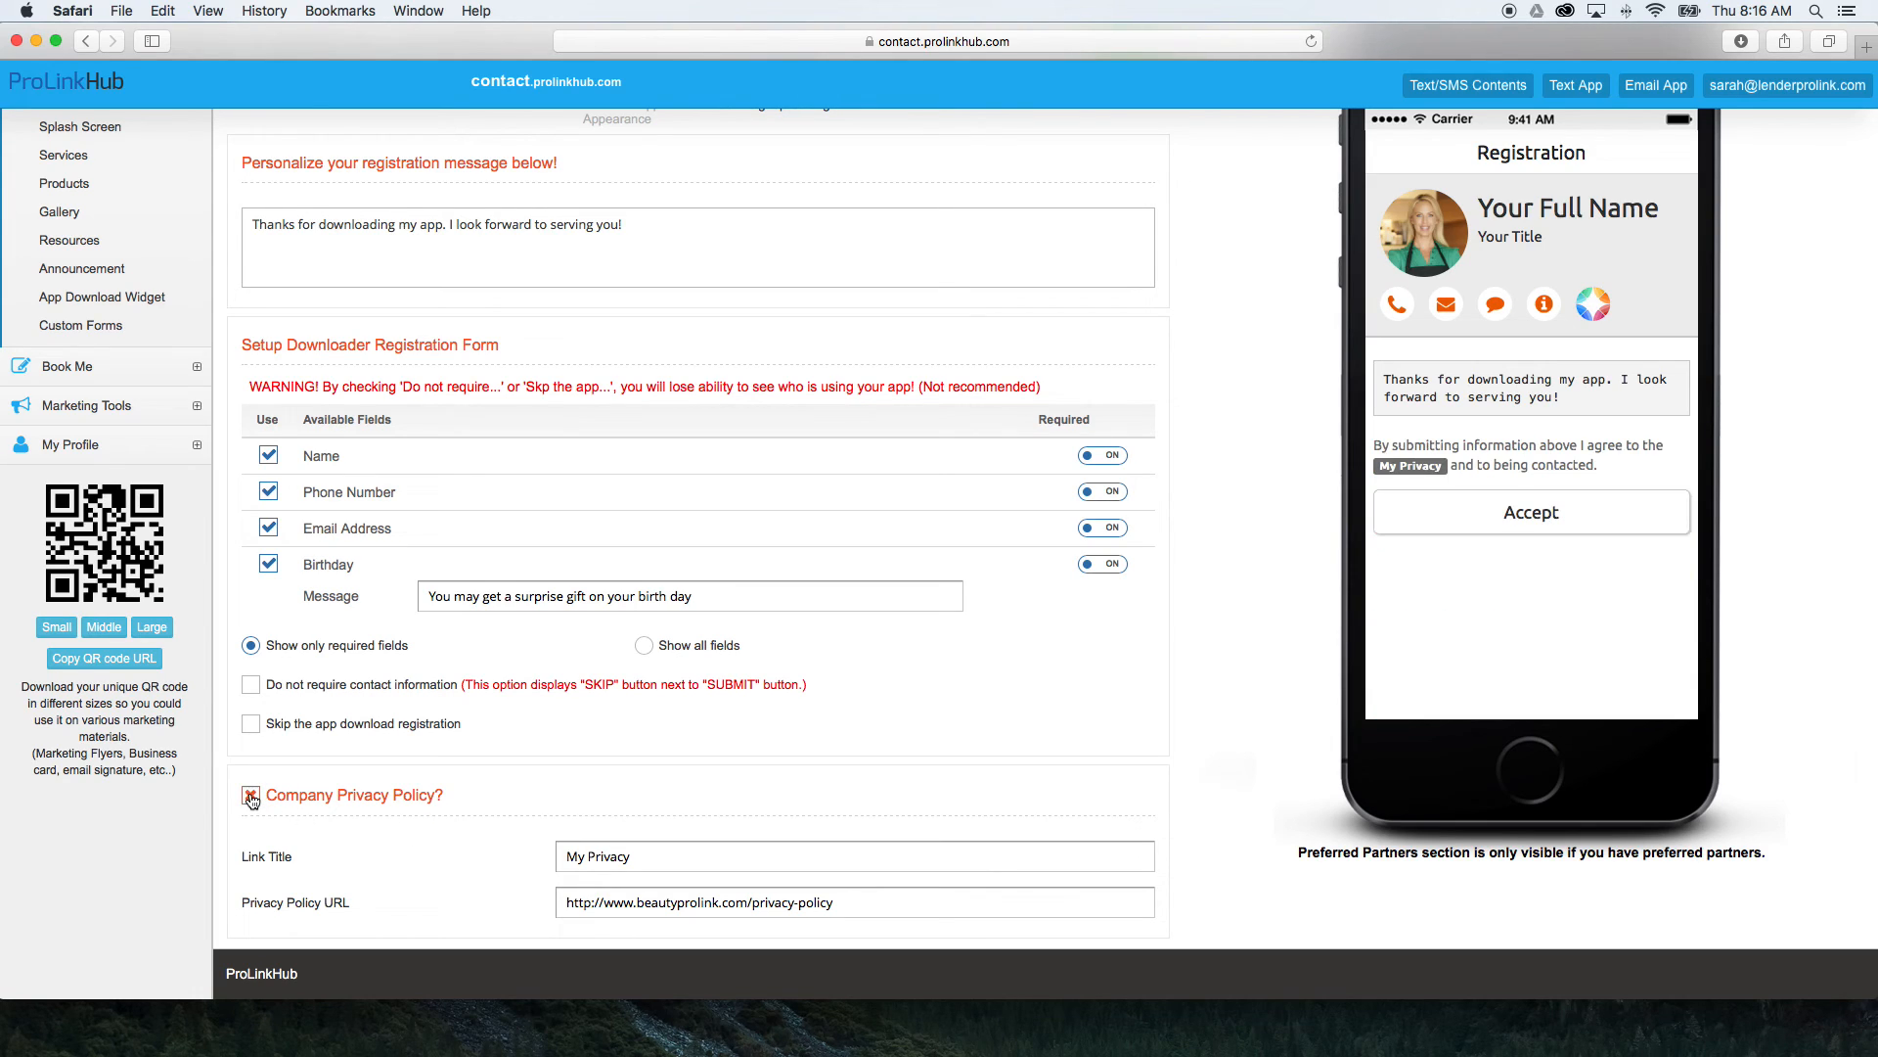
pyautogui.click(251, 796)
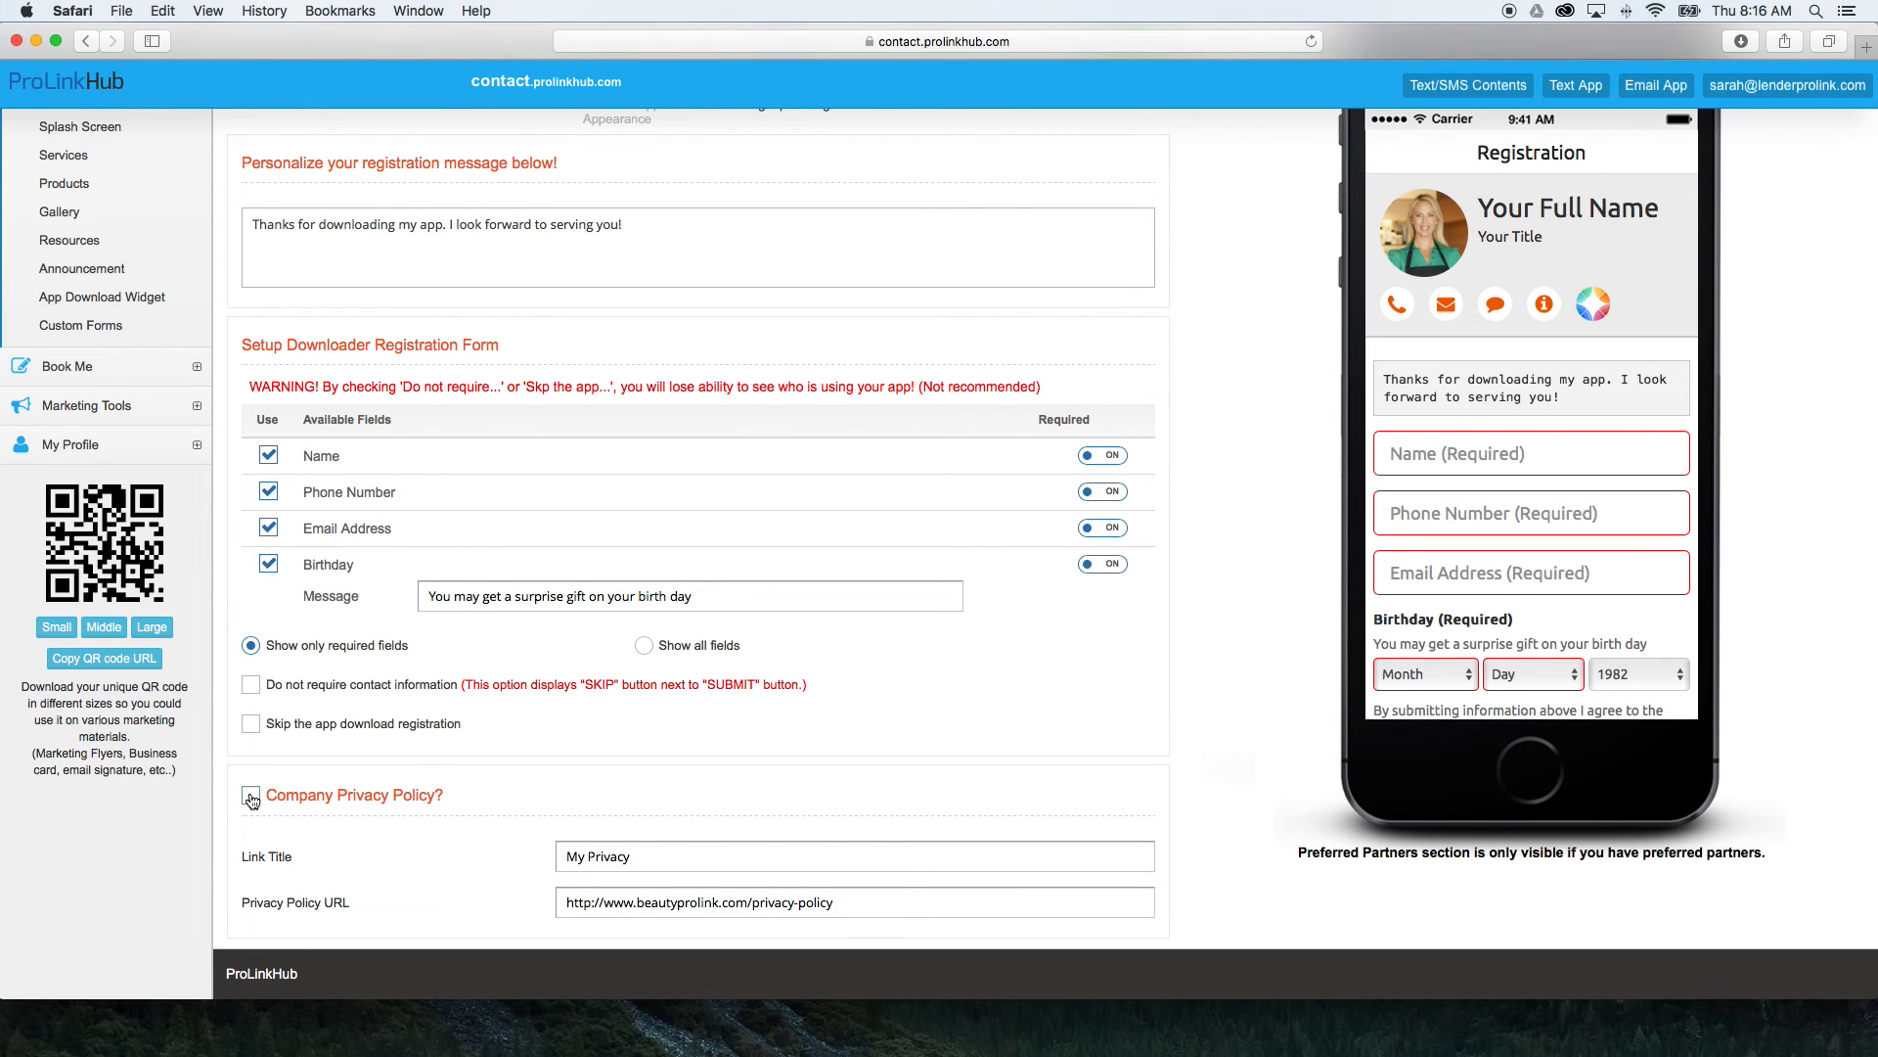
# Save the User Signup Setting stage and continue to the Publish stage.
pyautogui.scroll(3, 460, 791)
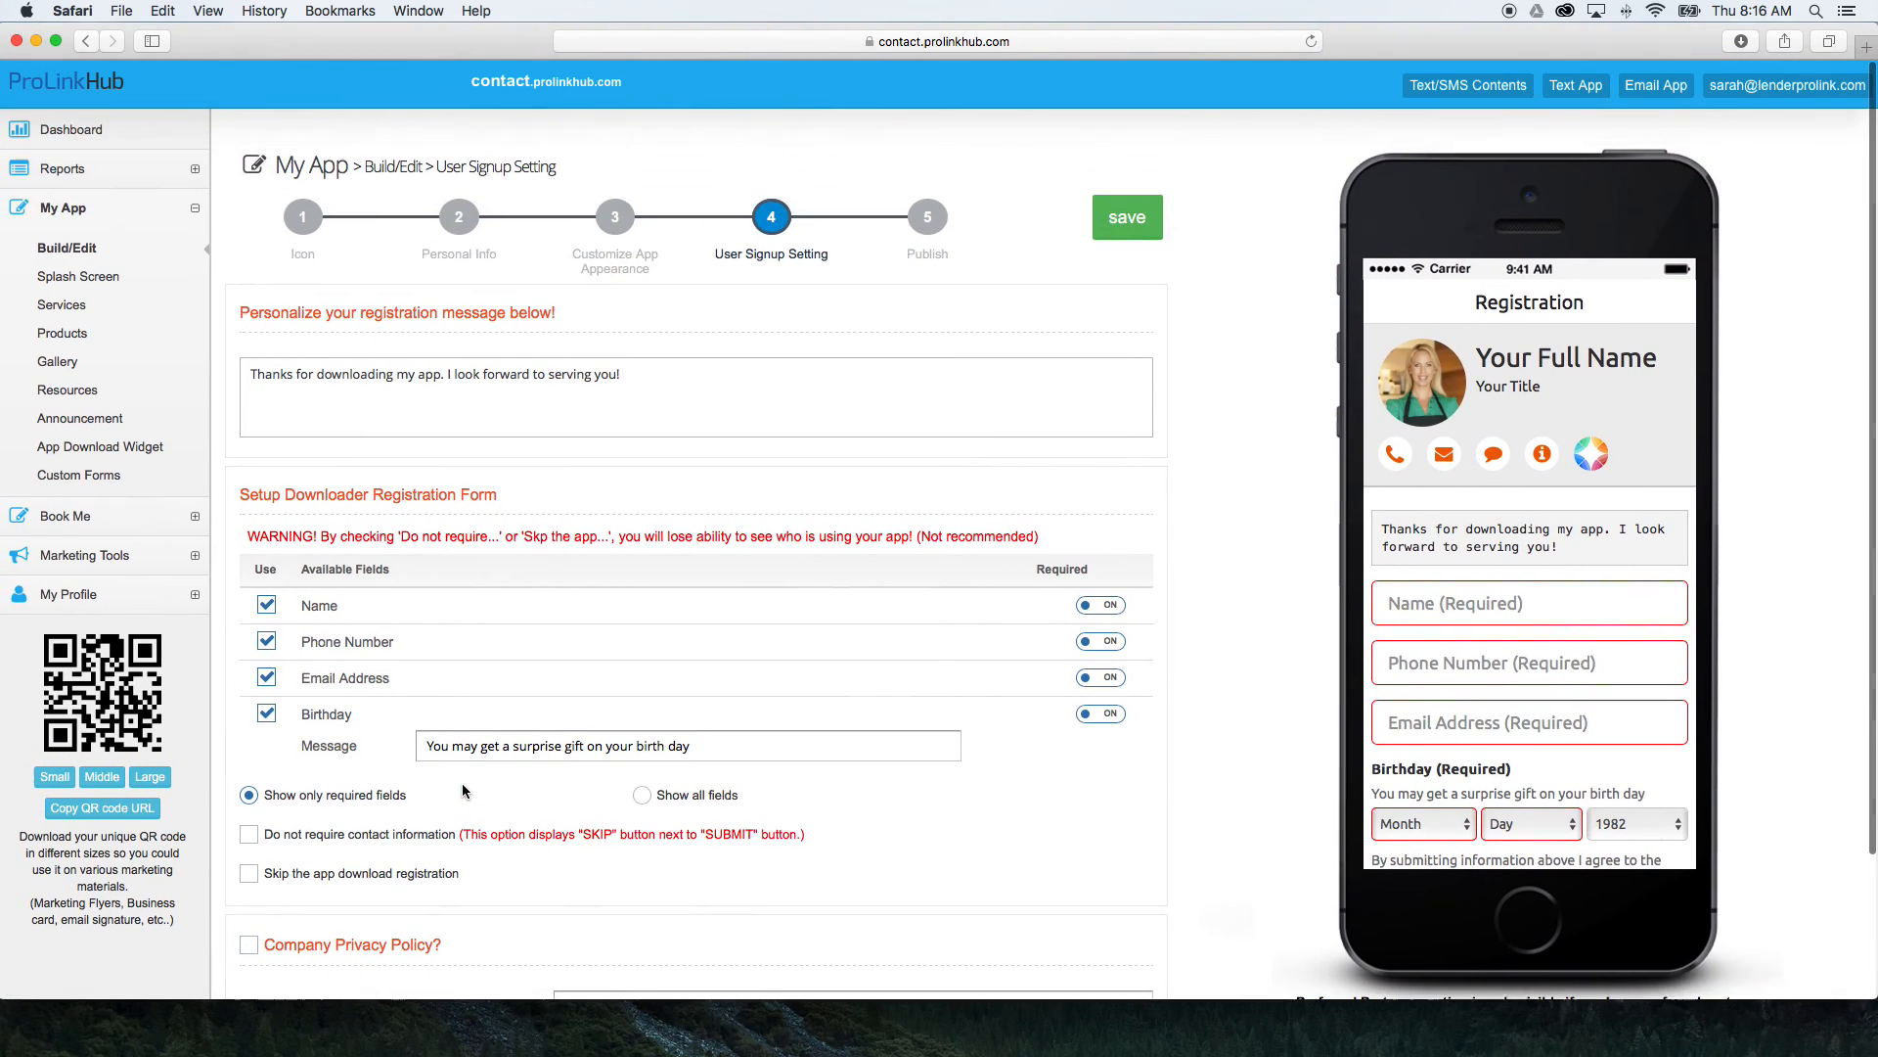
pyautogui.click(1125, 216)
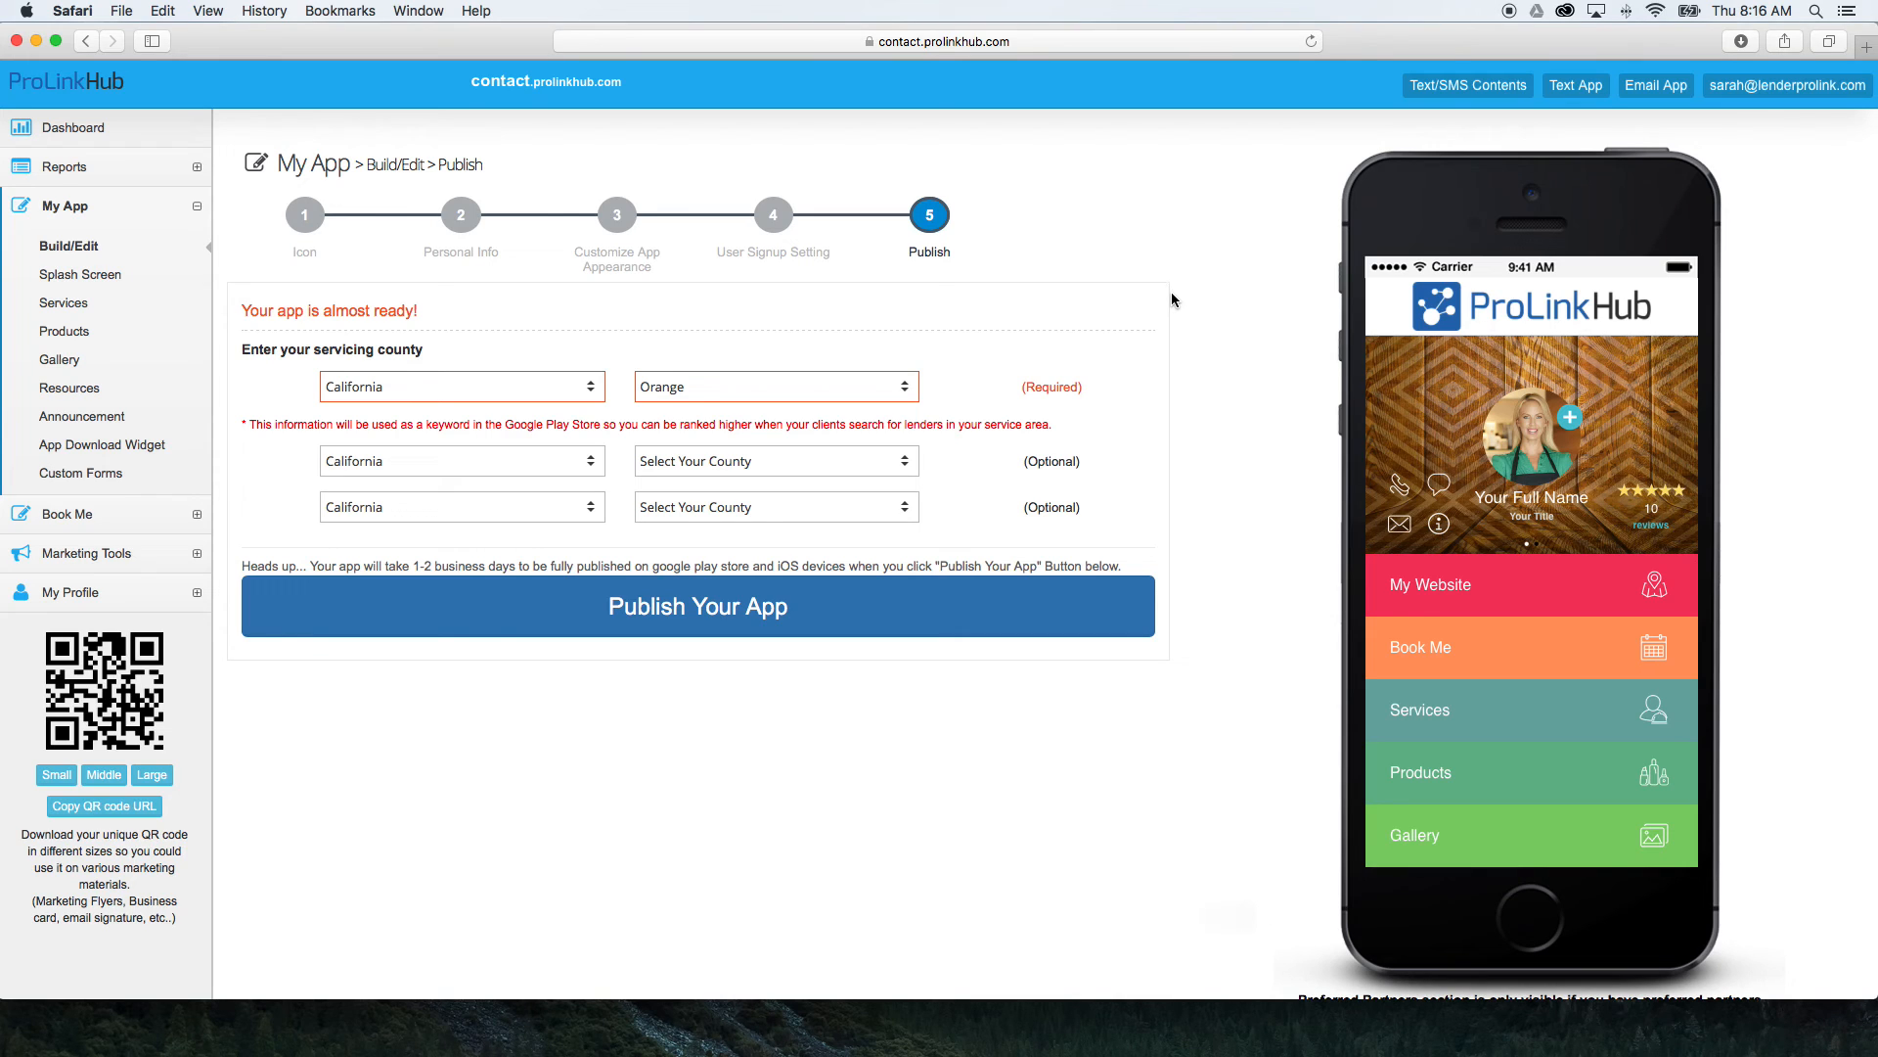
# Review the servicing county settings and publishing note in the Publish stage, including the county choices for the first optional entry.
pyautogui.scroll(-2, 1172, 299)
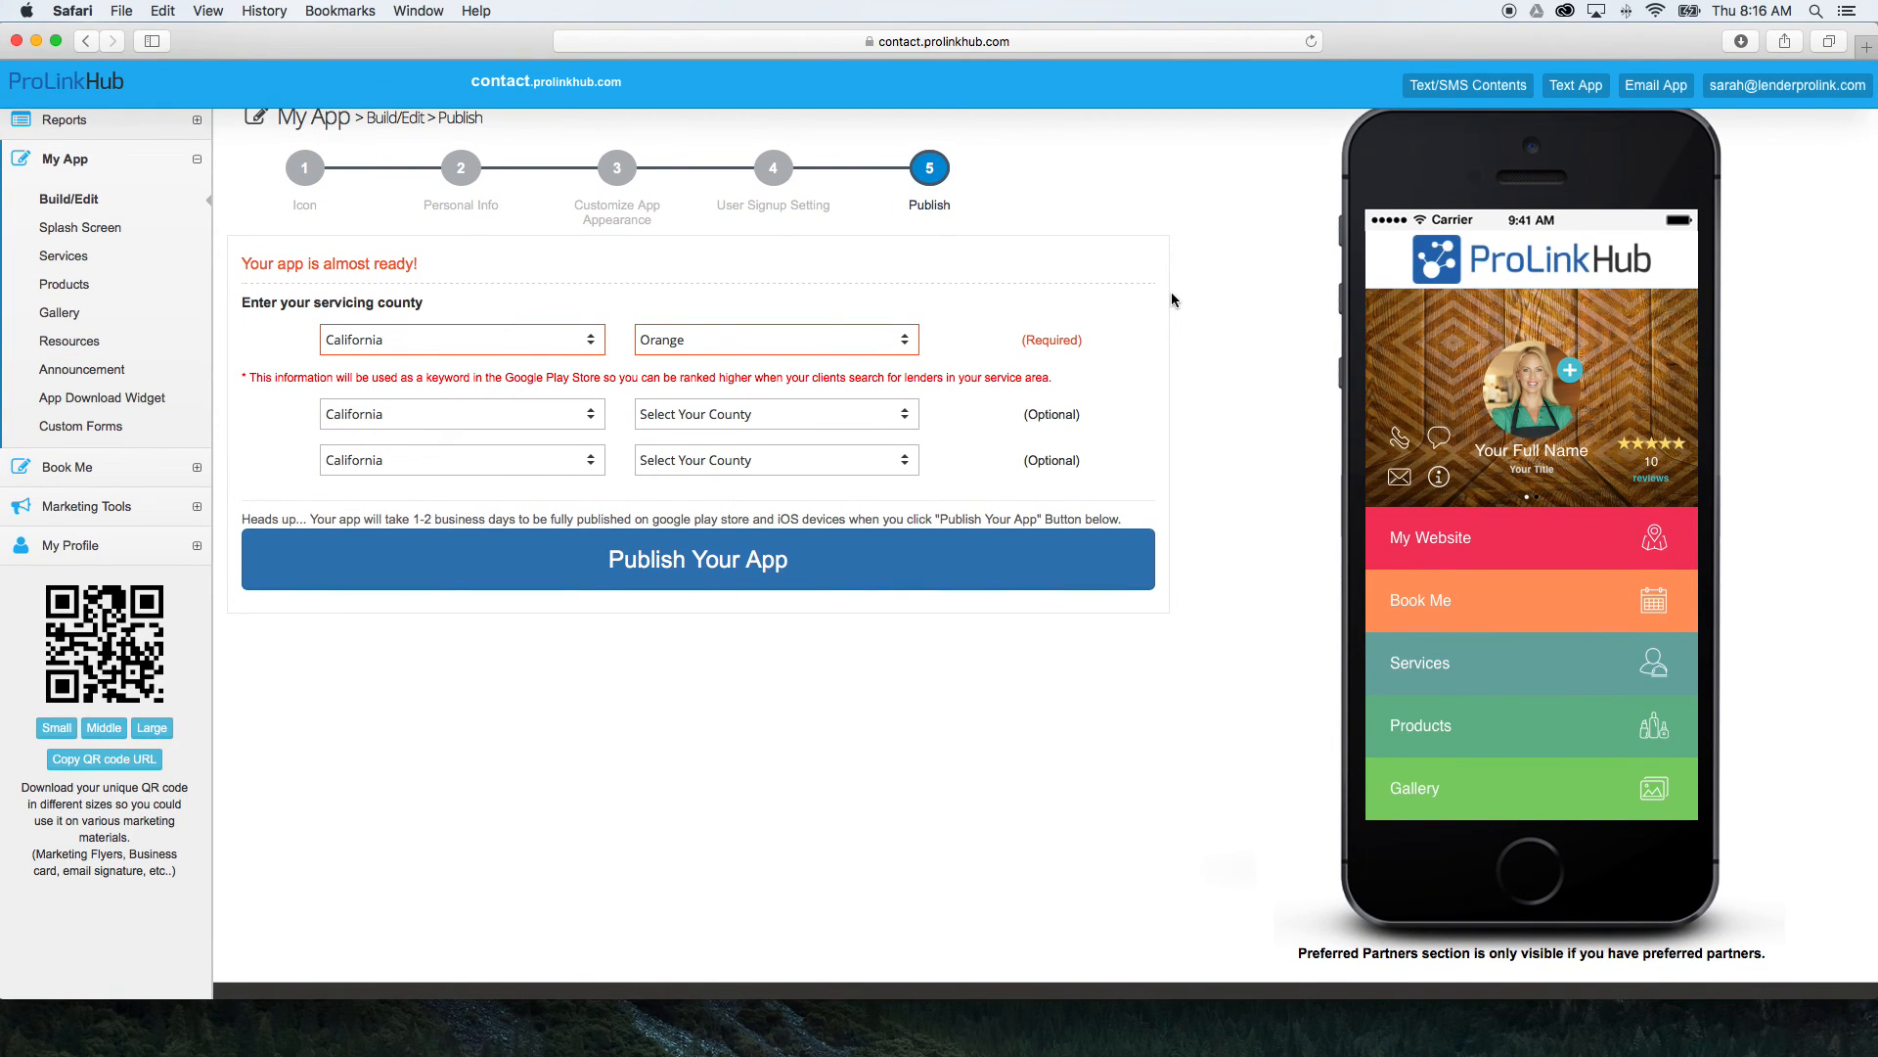
pyautogui.scroll(-1, 1172, 299)
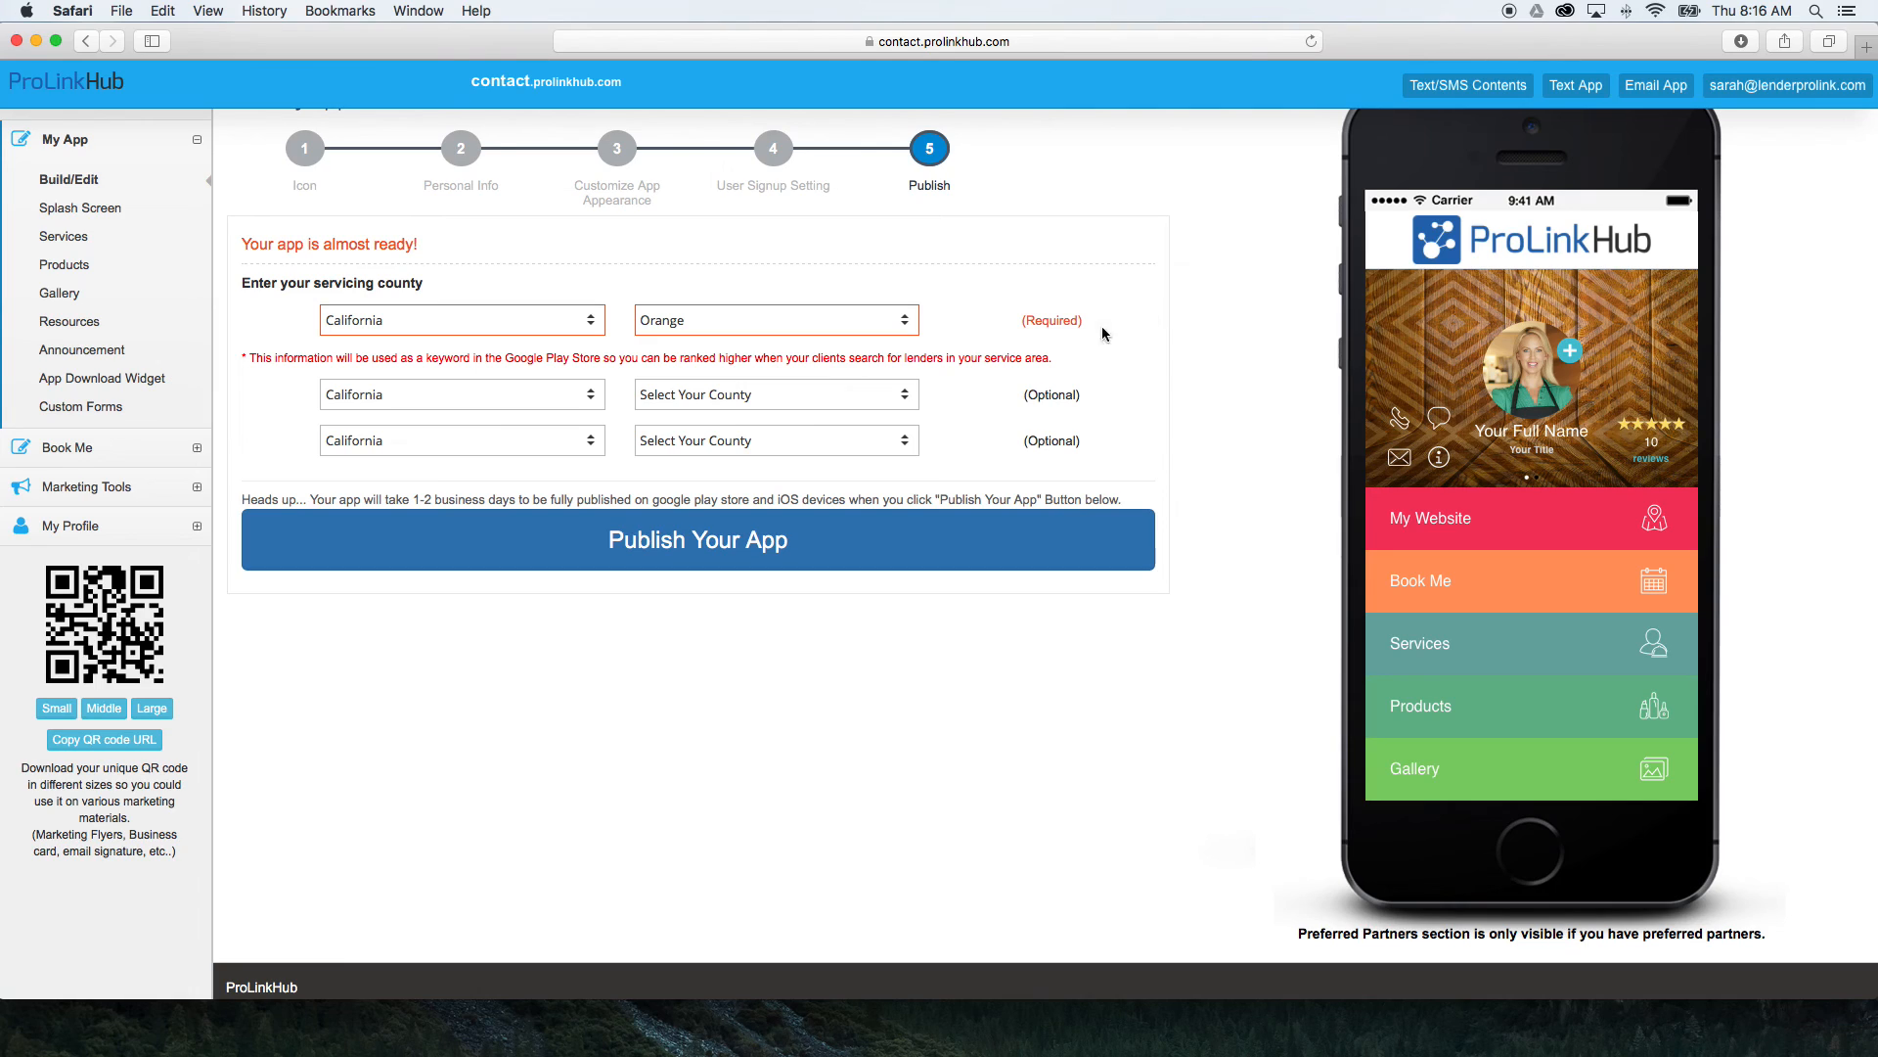
pyautogui.click(904, 401)
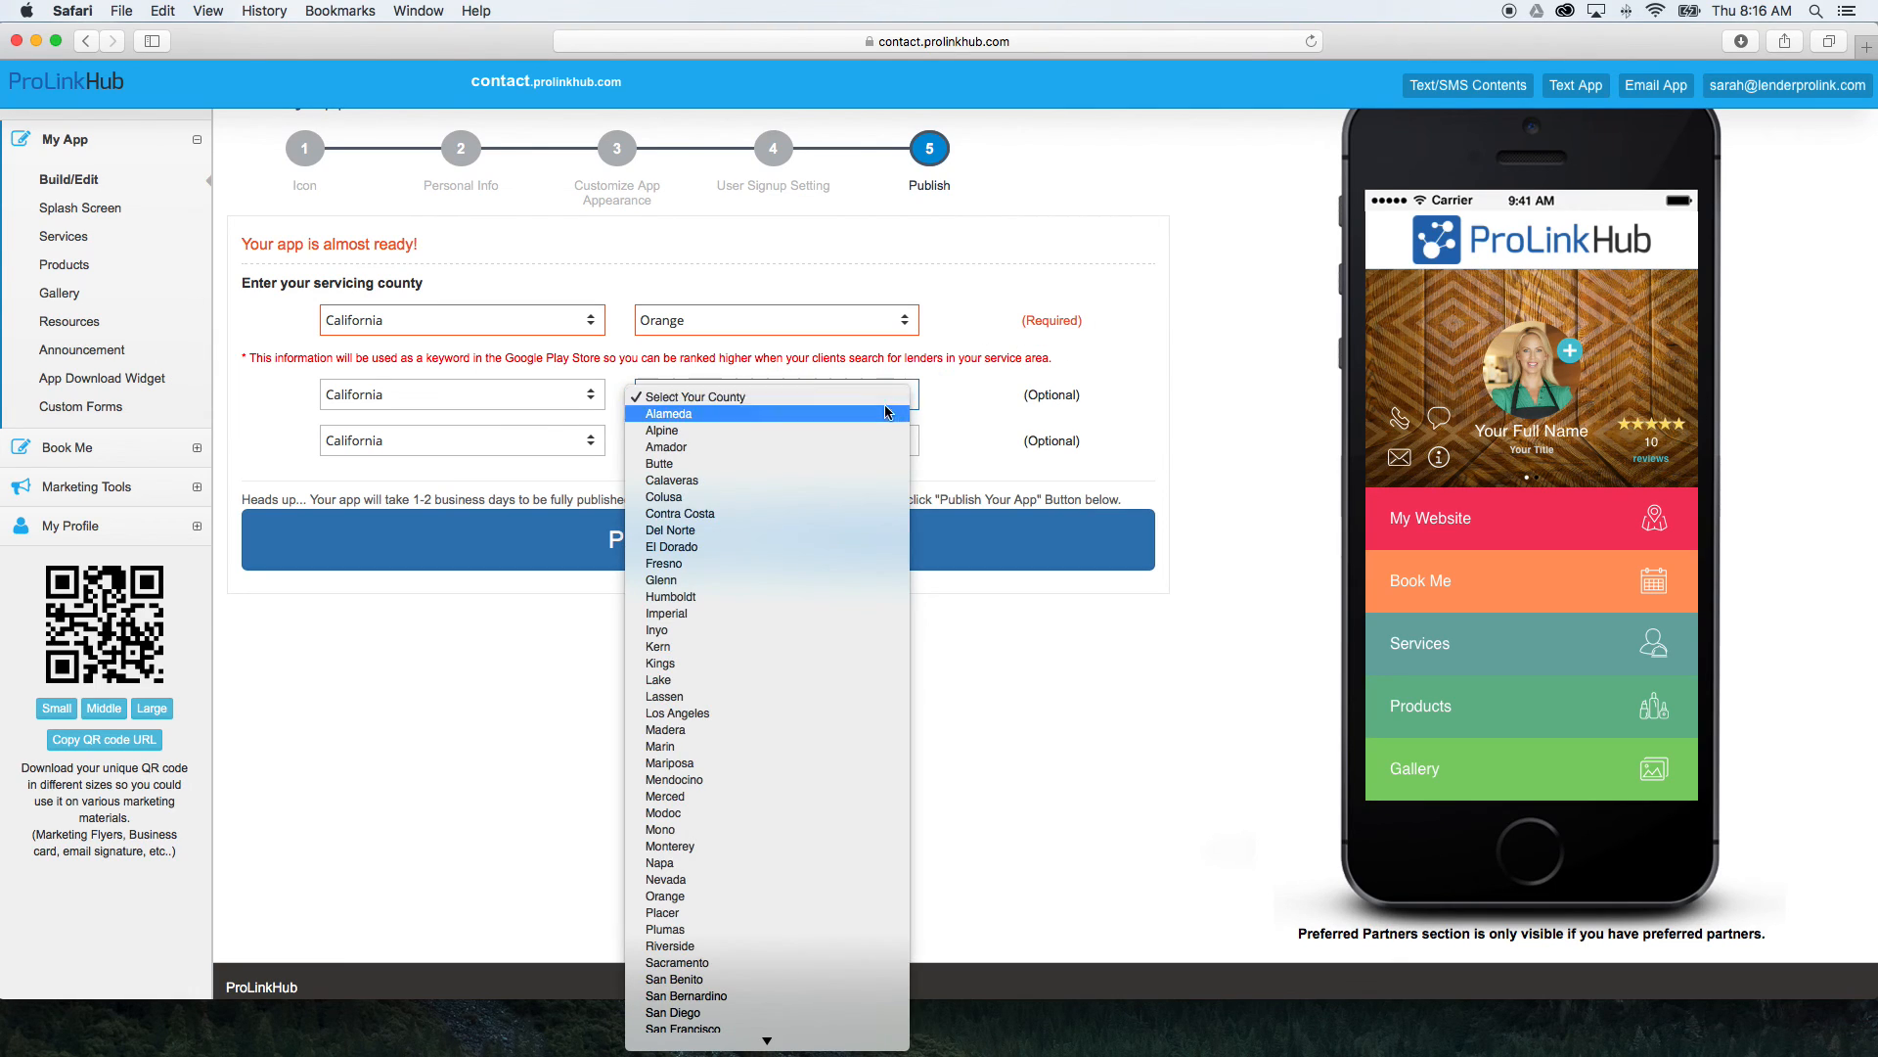
pyautogui.click(1174, 423)
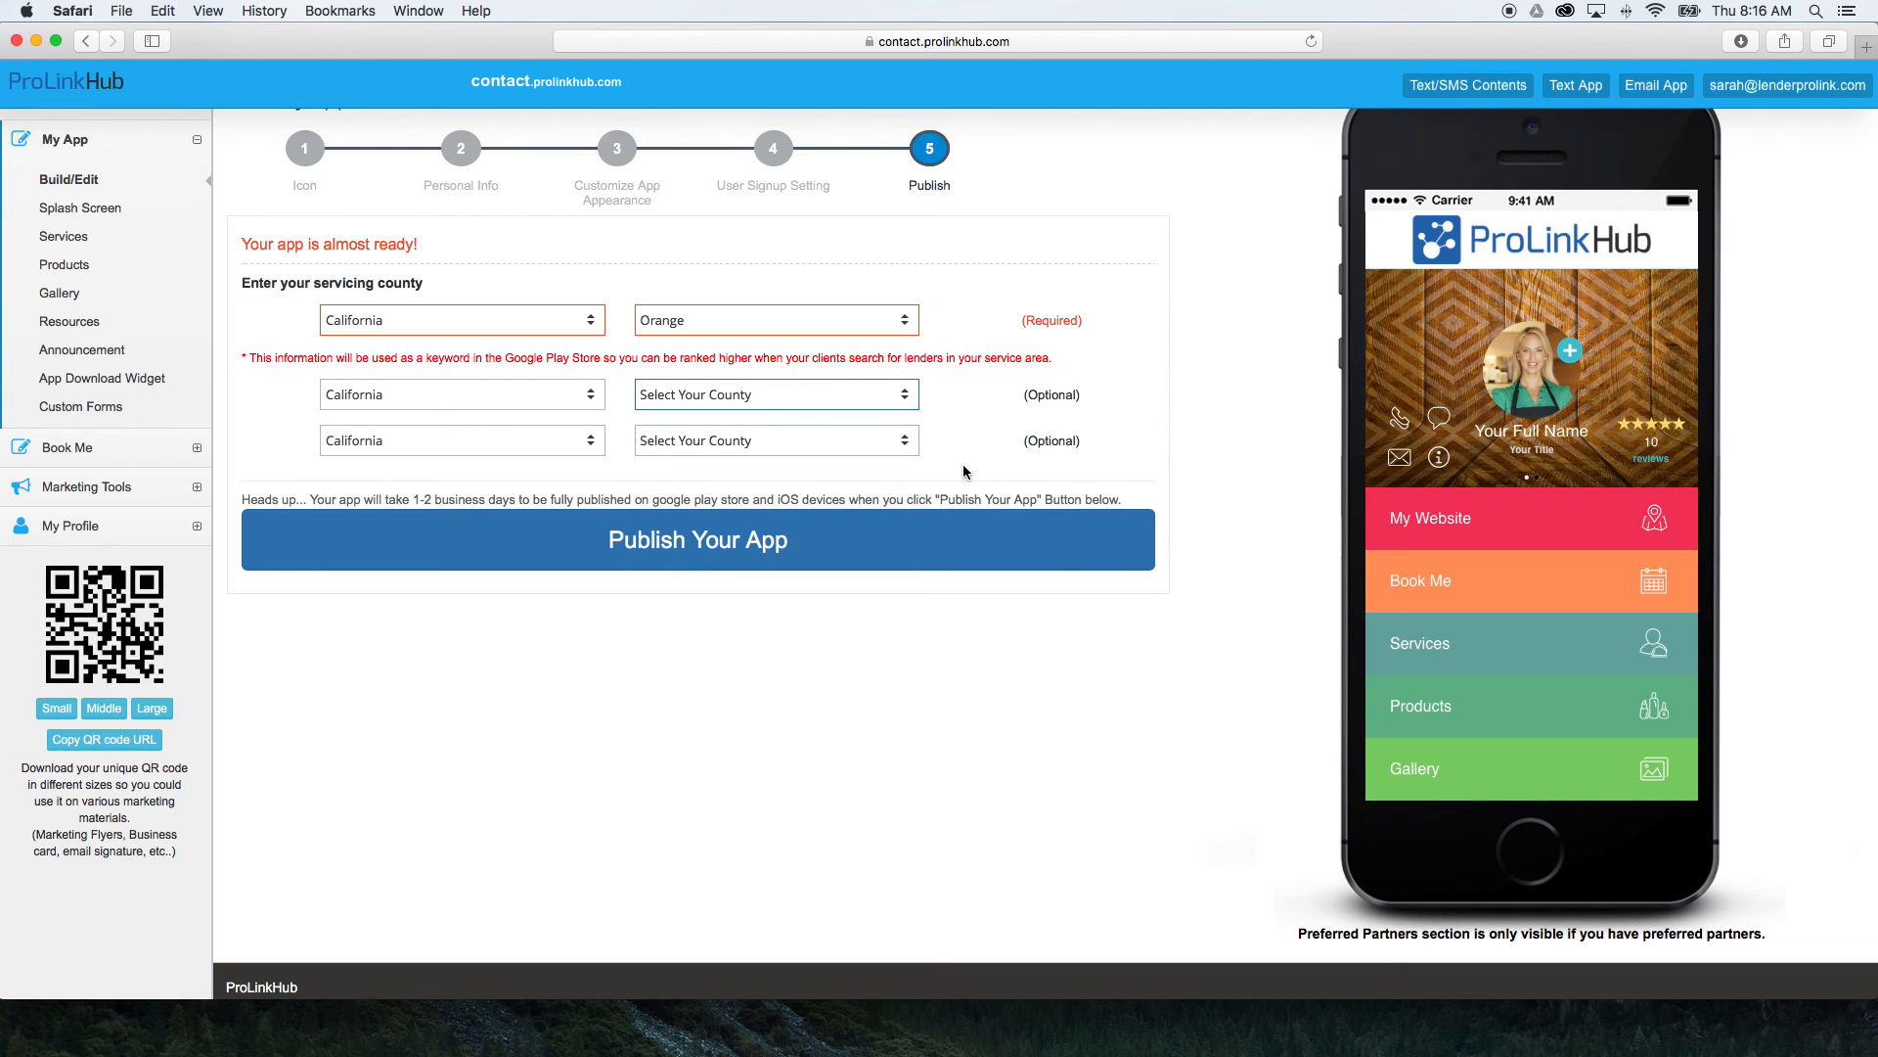
pyautogui.scroll(-1, 953, 473)
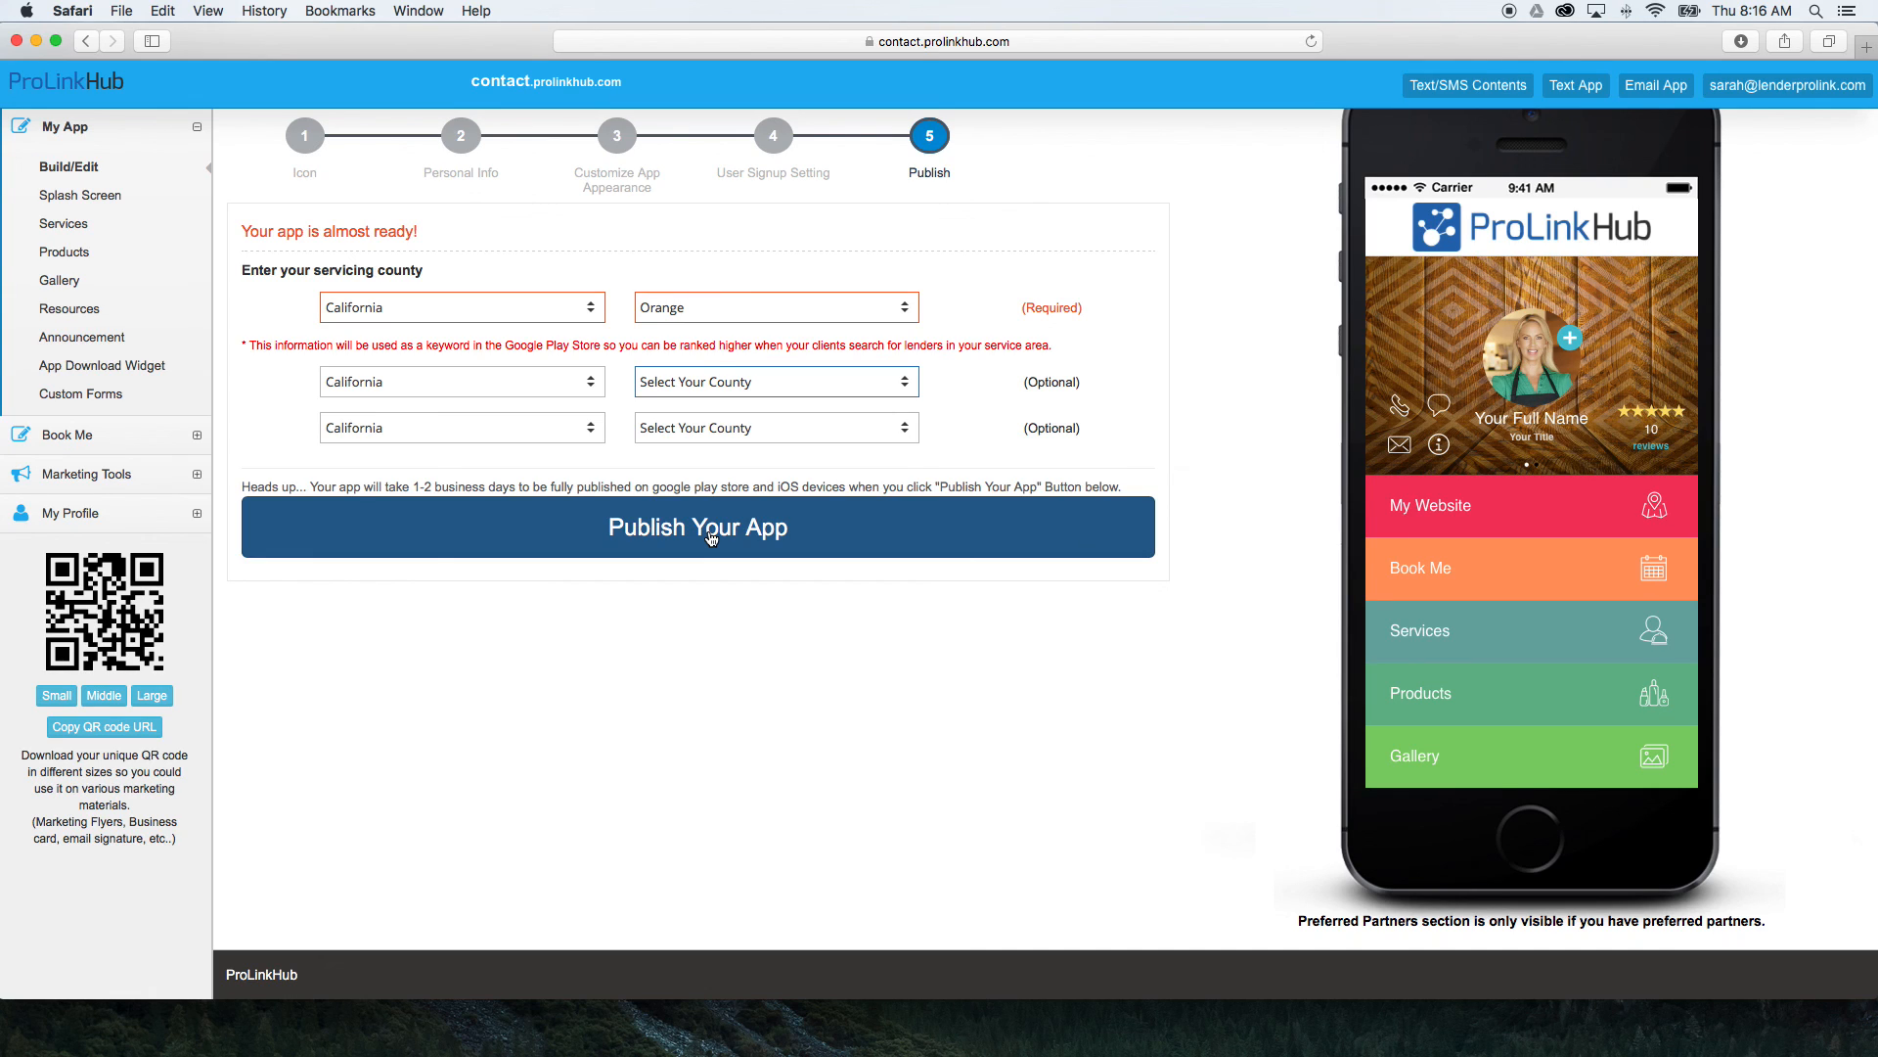
pyautogui.scroll(1, 711, 537)
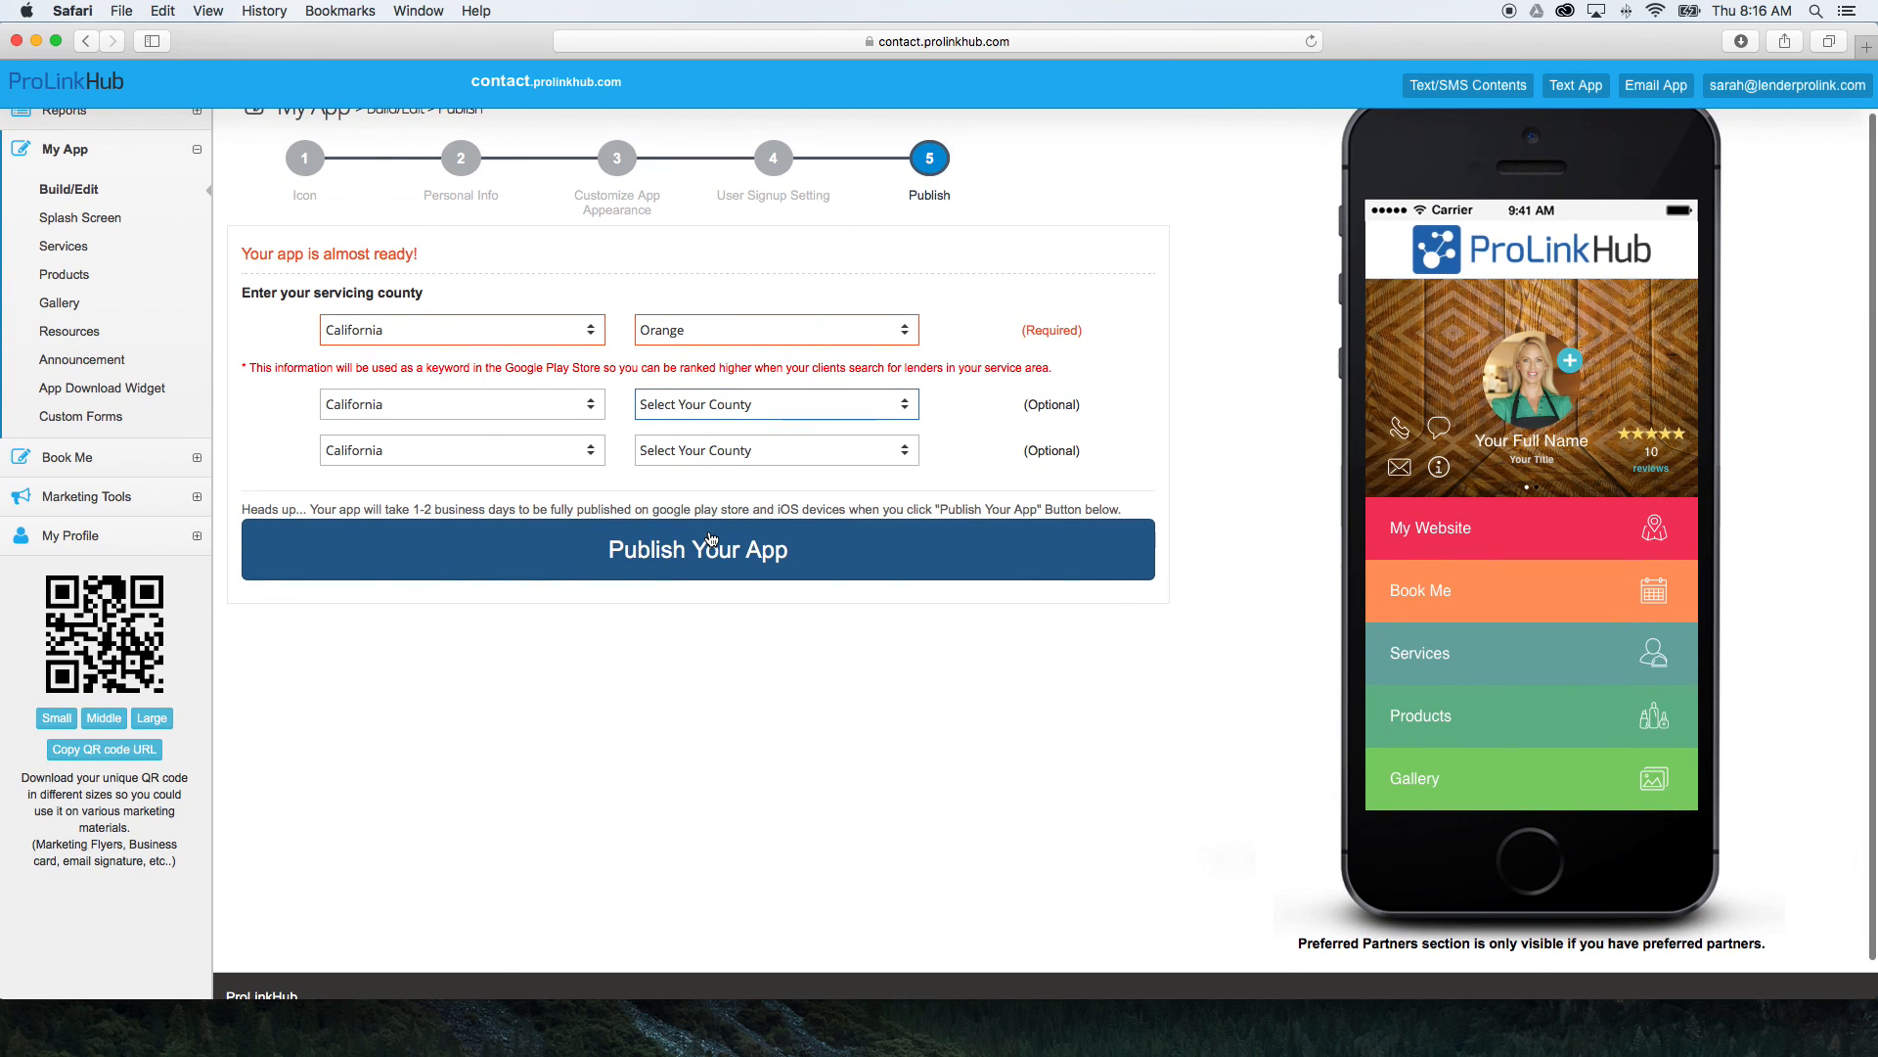
pyautogui.scroll(3, 711, 537)
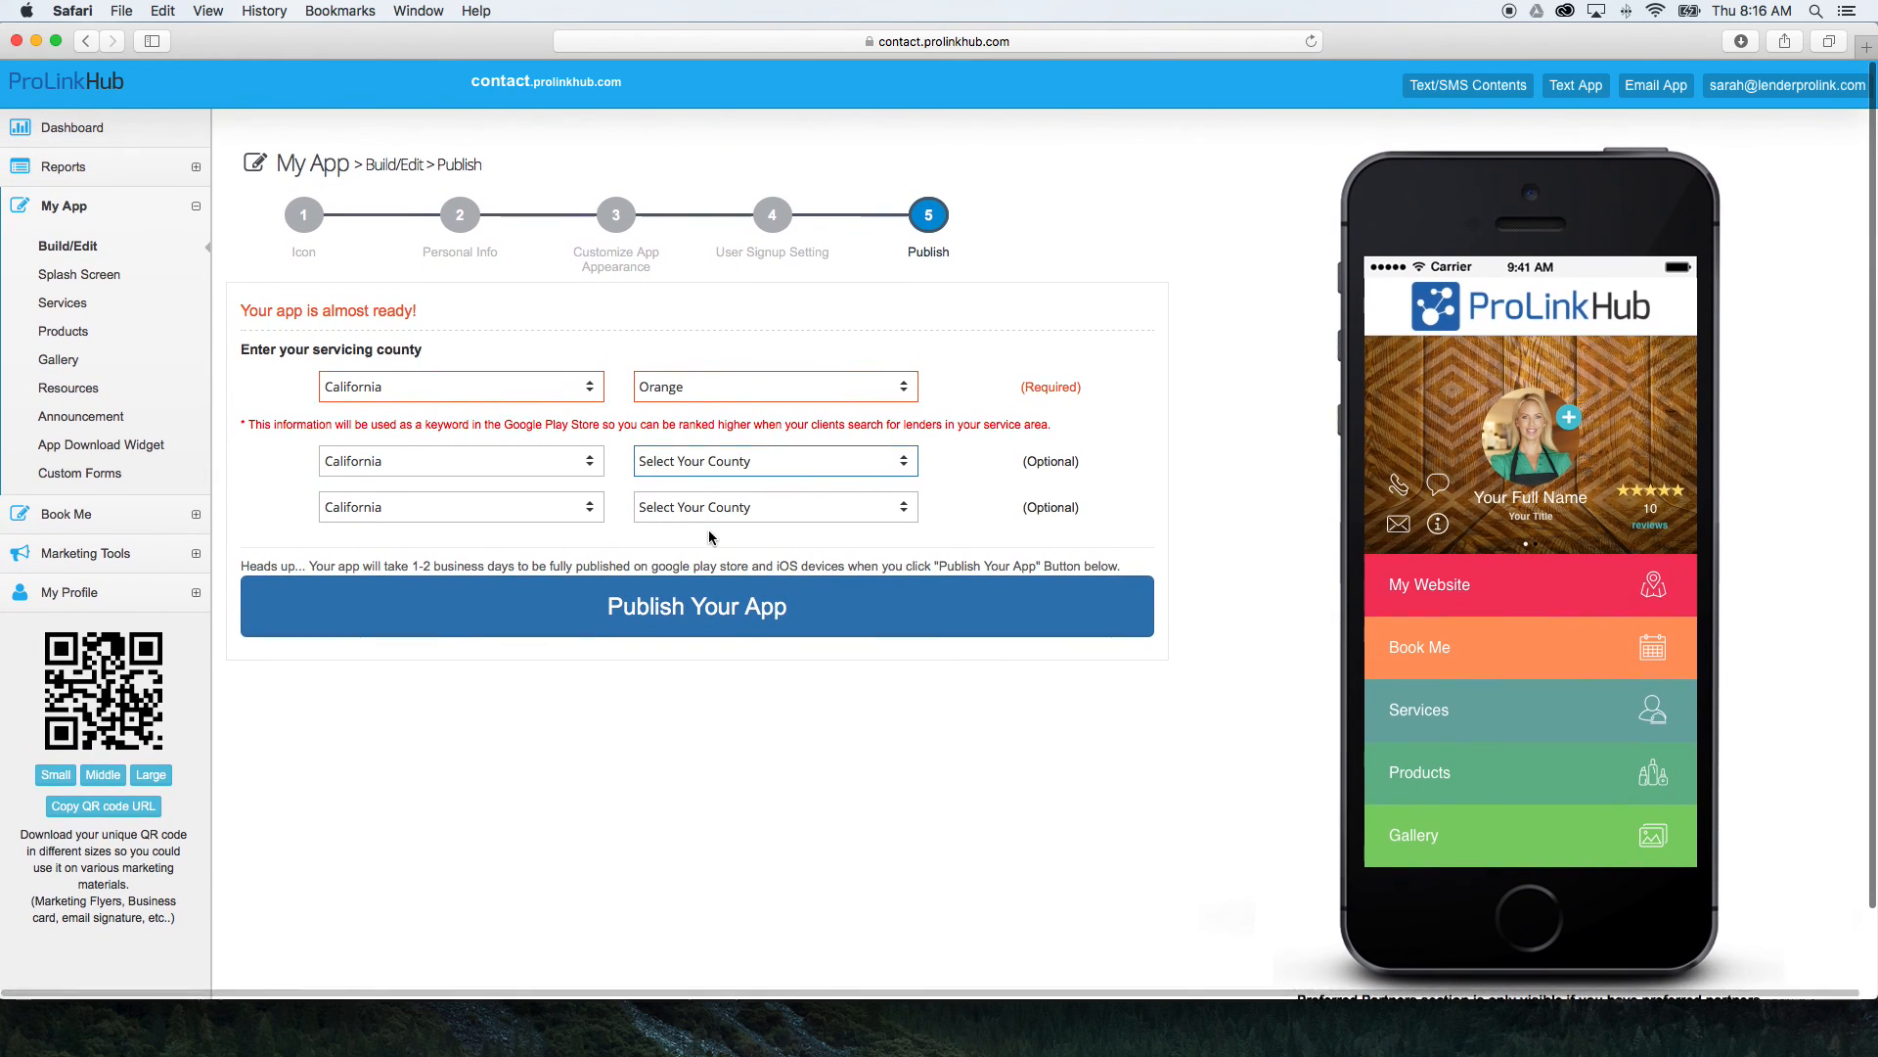